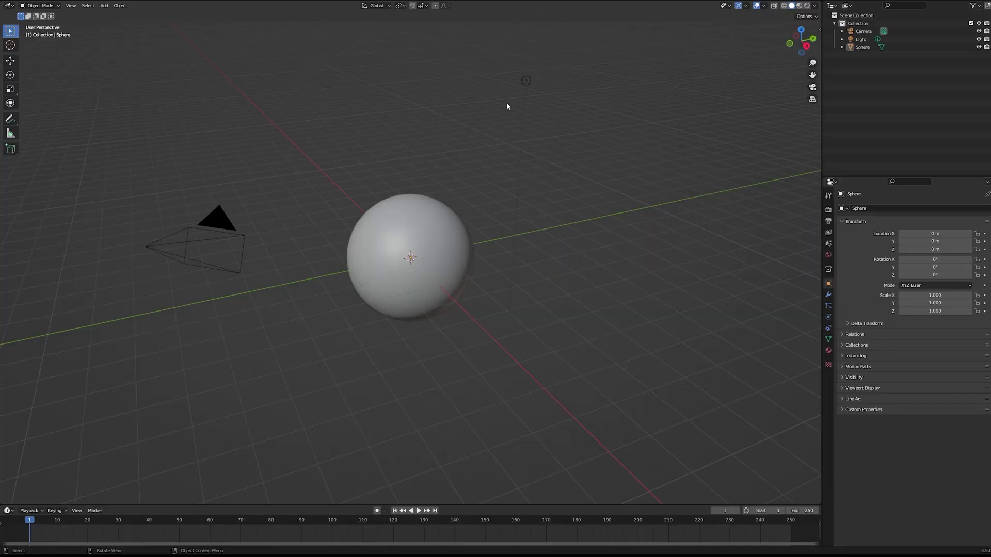
Step: Clear the camera and light from the scene and frame the sphere in the view
{"action": "left_click", "coordinate": [463, 239]}
{"action": "key", "text": "KP_Decimal"}
{"action": "key", "text": "Tab"}
{"action": "key", "text": "Tab"}
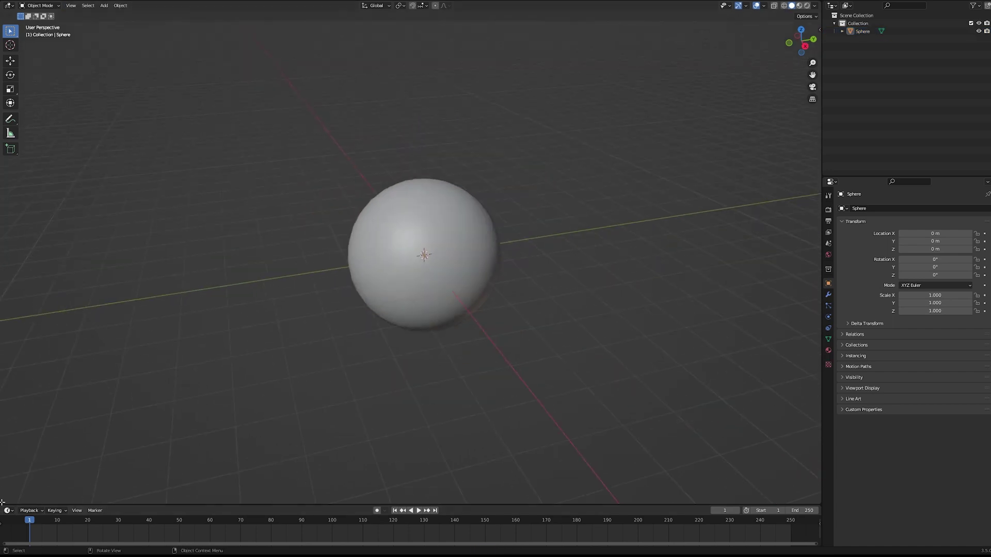
Step: Open a Geometry Node Editor area beneath the 3D viewport and create a new geometry node group on the sphere
{"action": "left_click_drag", "start_coordinate": [2, 502], "coordinate": [11, 222]}
{"action": "left_click", "coordinate": [8, 233]}
{"action": "left_click", "coordinate": [41, 308]}
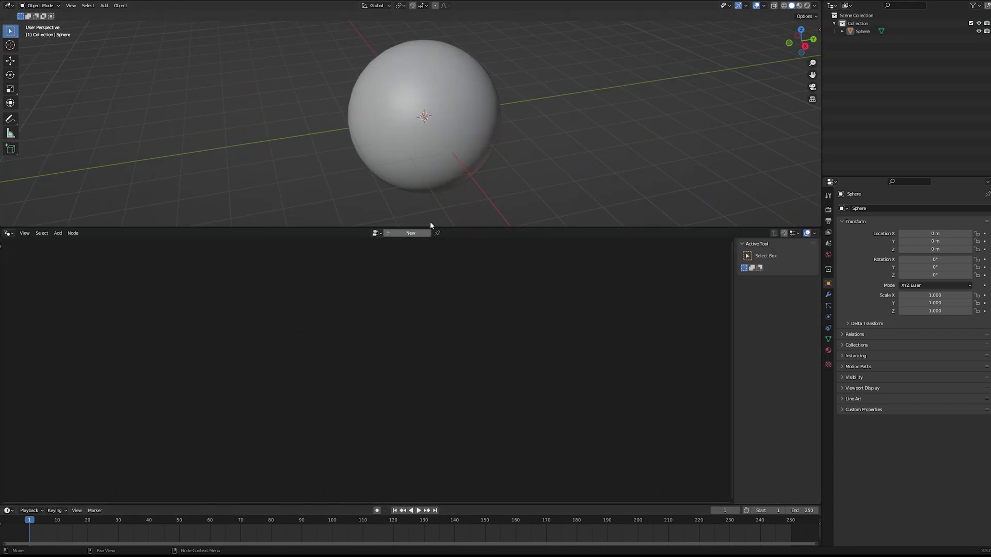
{"action": "left_click", "coordinate": [397, 233]}
{"action": "middle_click_drag", "start_coordinate": [407, 255], "coordinate": [411, 242]}
{"action": "scroll", "coordinate": [393, 333], "scroll_direction": "up", "scroll_amount": 7}
{"action": "left_click", "coordinate": [604, 165]}
{"action": "scroll", "coordinate": [516, 299], "scroll_direction": "up", "scroll_amount": 1}
Step: Insert a Distribute Points on Faces node between Group Input and Group Output, with a density of 2
{"action": "key", "text": "shift+a"}
{"action": "left_click", "coordinate": [390, 332]}
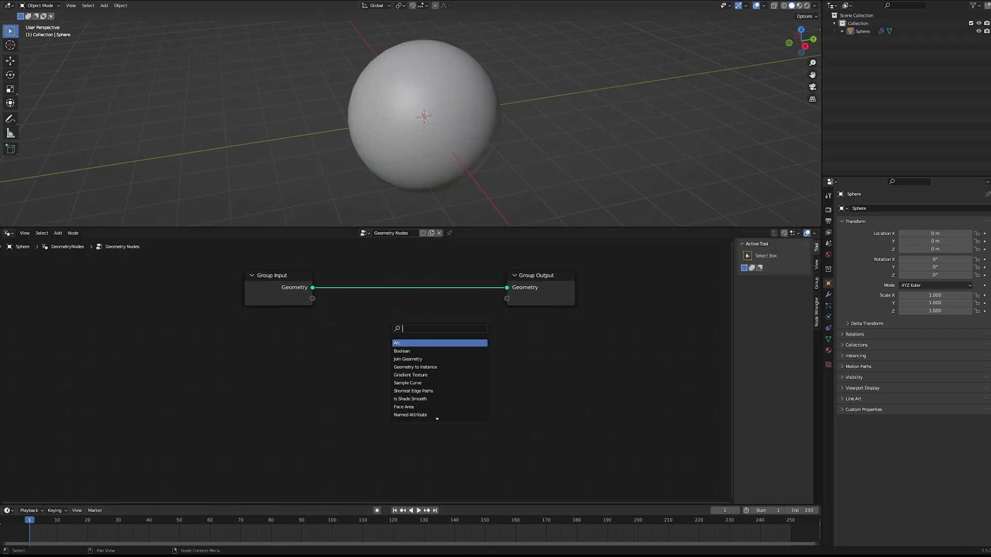
{"action": "left_click", "coordinate": [419, 359]}
{"action": "left_click", "coordinate": [392, 309]}
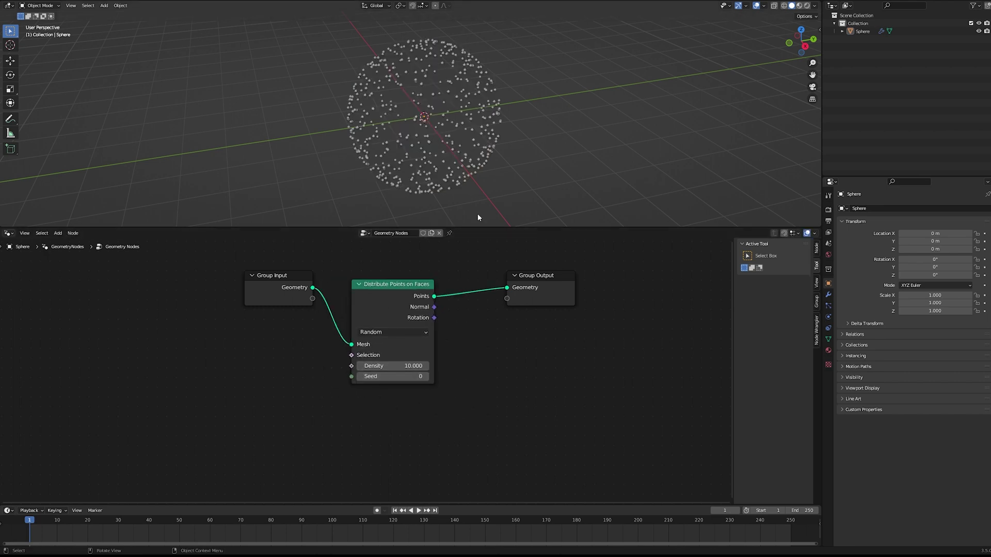
{"action": "left_click", "coordinate": [392, 366]}
{"action": "type", "text": "1"}
{"action": "key", "text": "Return"}
Step: Move the Group Output node far to the right and place a Position node above the point distribution
{"action": "mouse_move", "coordinate": [522, 171]}
{"action": "middle_mouse_down"}
{"action": "mouse_move", "coordinate": [515, 146]}
{"action": "mouse_move", "coordinate": [505, 173]}
{"action": "middle_mouse_up"}
{"action": "scroll", "coordinate": [485, 330], "scroll_direction": "down", "scroll_amount": 12}
{"action": "middle_click_drag", "start_coordinate": [485, 331], "coordinate": [435, 345]}
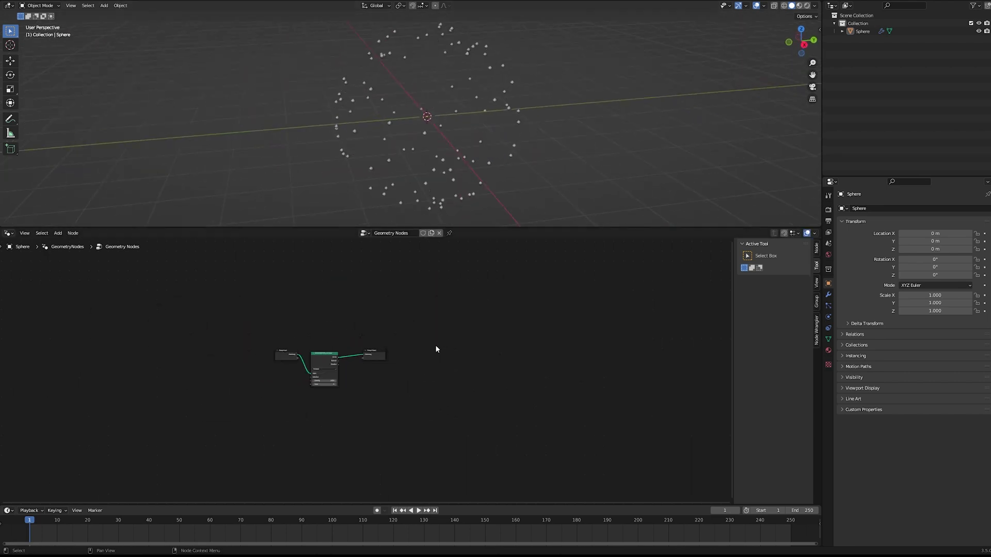
{"action": "left_click_drag", "start_coordinate": [373, 359], "coordinate": [708, 358]}
{"action": "scroll", "coordinate": [364, 369], "scroll_direction": "up", "scroll_amount": 12}
{"action": "middle_click_drag", "start_coordinate": [368, 283], "coordinate": [404, 316]}
{"action": "key", "text": "shift+a"}
{"action": "left_click", "coordinate": [405, 317]}
{"action": "type", "text": "pos"}
{"action": "key", "text": "Return"}
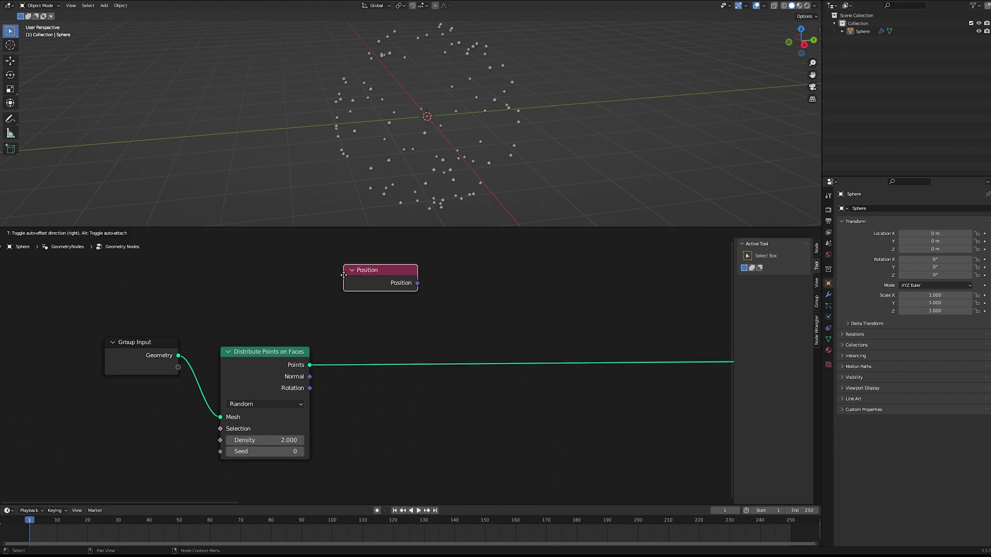
{"action": "left_click", "coordinate": [345, 269]}
Step: Add a Vector Math node set to Multiply, feed it Position, and set its second vector to 1, 1, 0
{"action": "middle_click_drag", "start_coordinate": [532, 270], "coordinate": [454, 316]}
{"action": "key", "text": "shift+a"}
{"action": "left_click", "coordinate": [456, 315]}
{"action": "type", "text": "vec"}
{"action": "key", "text": "Down"}
{"action": "key", "text": "Return"}
{"action": "left_click", "coordinate": [424, 276]}
{"action": "left_click", "coordinate": [443, 305]}
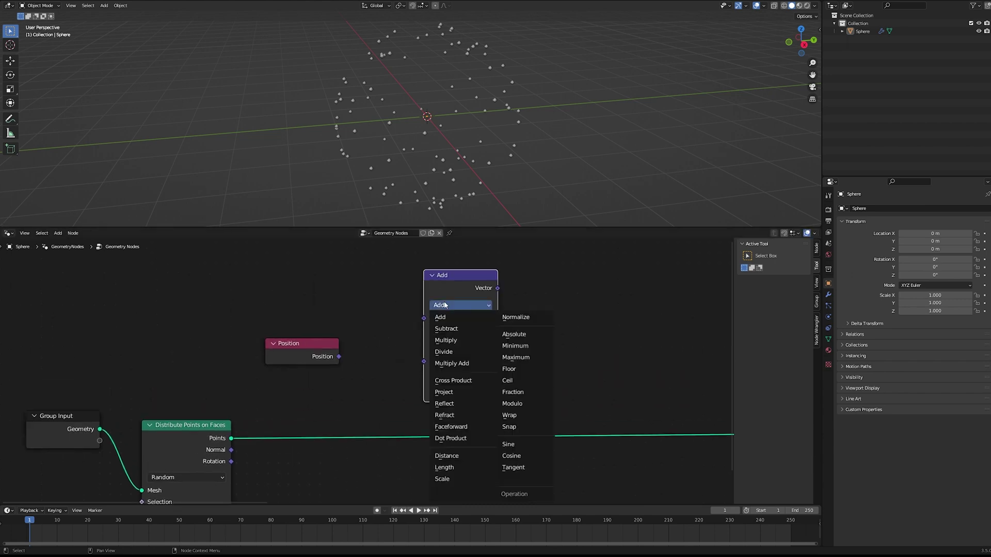
{"action": "left_click", "coordinate": [445, 340]}
{"action": "left_click_drag", "start_coordinate": [419, 319], "coordinate": [421, 318]}
{"action": "left_click_drag", "start_coordinate": [458, 340], "coordinate": [458, 350]}
{"action": "type", "text": "1"}
{"action": "middle_click_drag", "start_coordinate": [534, 296], "coordinate": [525, 327]}
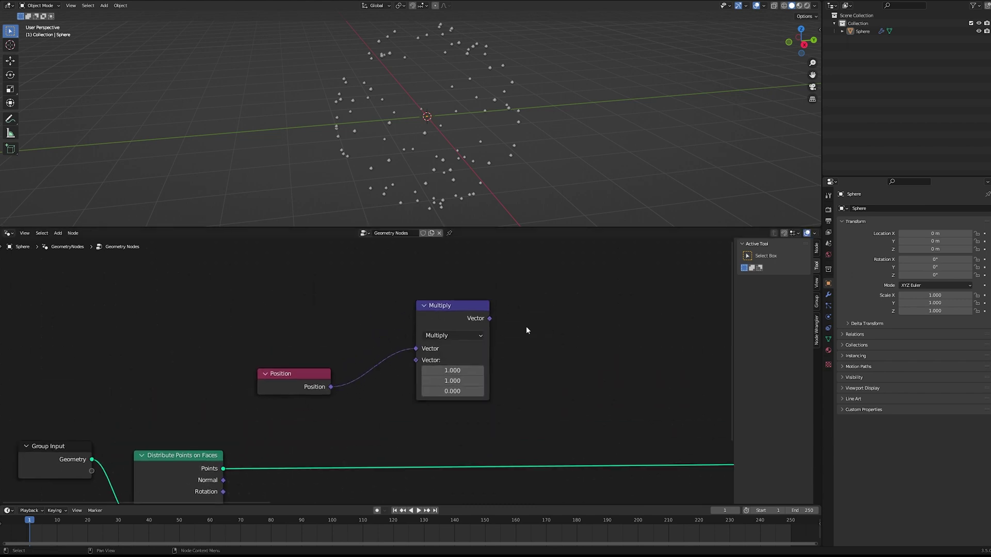
Step: Duplicate the Multiply node below the first, set its vector to 0, 0, 1, and connect Position to it
{"action": "scroll", "coordinate": [522, 330], "scroll_direction": "down", "scroll_amount": 3}
{"action": "left_click_drag", "start_coordinate": [439, 325], "coordinate": [439, 263]}
{"action": "key", "text": "shift+d"}
{"action": "left_click_drag", "start_coordinate": [338, 384], "coordinate": [407, 375]}
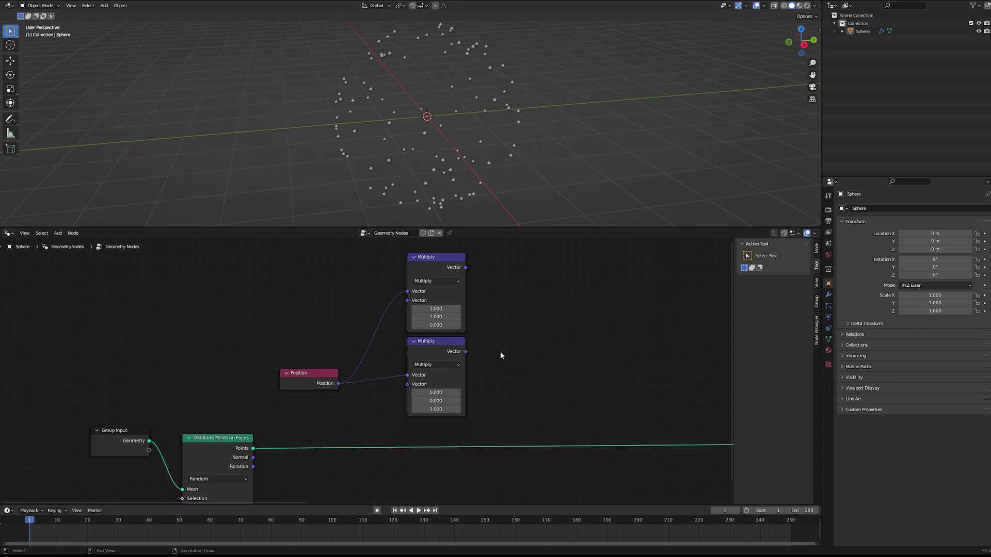
{"action": "left_click_drag", "start_coordinate": [500, 356], "coordinate": [439, 316]}
{"action": "left_click_drag", "start_coordinate": [427, 344], "coordinate": [431, 303]}
{"action": "left_click", "coordinate": [508, 302]}
{"action": "left_click_drag", "start_coordinate": [307, 373], "coordinate": [500, 391]}
Step: Add a Vector-type Store Named Attribute node, with the distributed points as its geometry and Position as its value
{"action": "key", "text": "shift+a"}
{"action": "left_click", "coordinate": [509, 300]}
{"action": "type", "text": "sto"}
{"action": "key", "text": "Return"}
{"action": "left_click", "coordinate": [508, 316]}
{"action": "left_click", "coordinate": [528, 340]}
{"action": "left_click", "coordinate": [521, 379]}
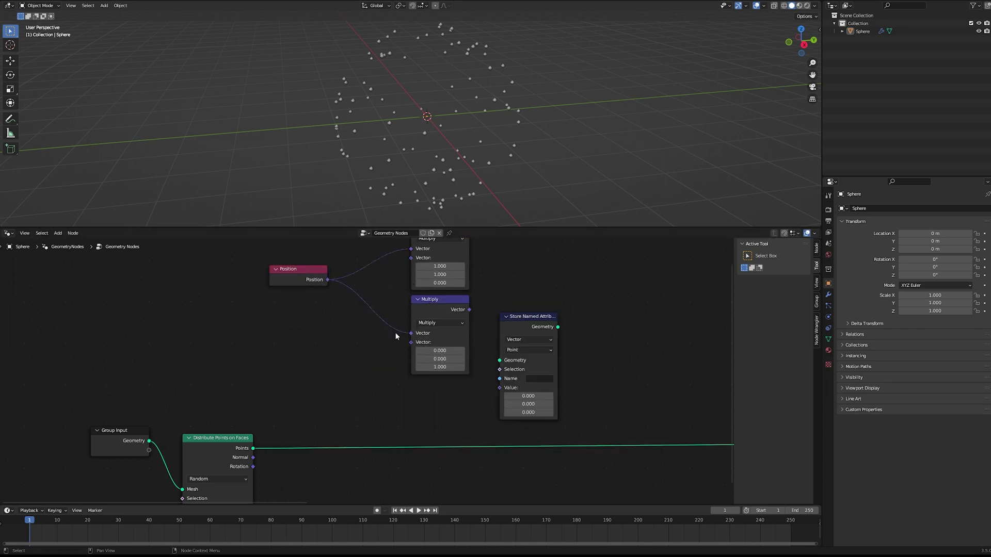
{"action": "left_click_drag", "start_coordinate": [327, 279], "coordinate": [500, 388]}
{"action": "left_click_drag", "start_coordinate": [253, 449], "coordinate": [499, 361]}
Step: Stack the Store Named Attribute node under the two Multiply nodes and collapse the Position node beside them
{"action": "left_click_drag", "start_coordinate": [523, 322], "coordinate": [435, 389]}
{"action": "left_click_drag", "start_coordinate": [528, 448], "coordinate": [438, 267]}
{"action": "left_click_drag", "start_coordinate": [443, 390], "coordinate": [443, 359]}
{"action": "middle_click_drag", "start_coordinate": [491, 315], "coordinate": [485, 394]}
{"action": "left_click_drag", "start_coordinate": [292, 349], "coordinate": [326, 370]}
{"action": "middle_click_drag", "start_coordinate": [502, 396], "coordinate": [455, 301]}
{"action": "key", "text": "h"}
{"action": "left_click_drag", "start_coordinate": [281, 274], "coordinate": [280, 284]}
{"action": "left_click", "coordinate": [455, 309]}
{"action": "middle_click_drag", "start_coordinate": [438, 317], "coordinate": [488, 389]}
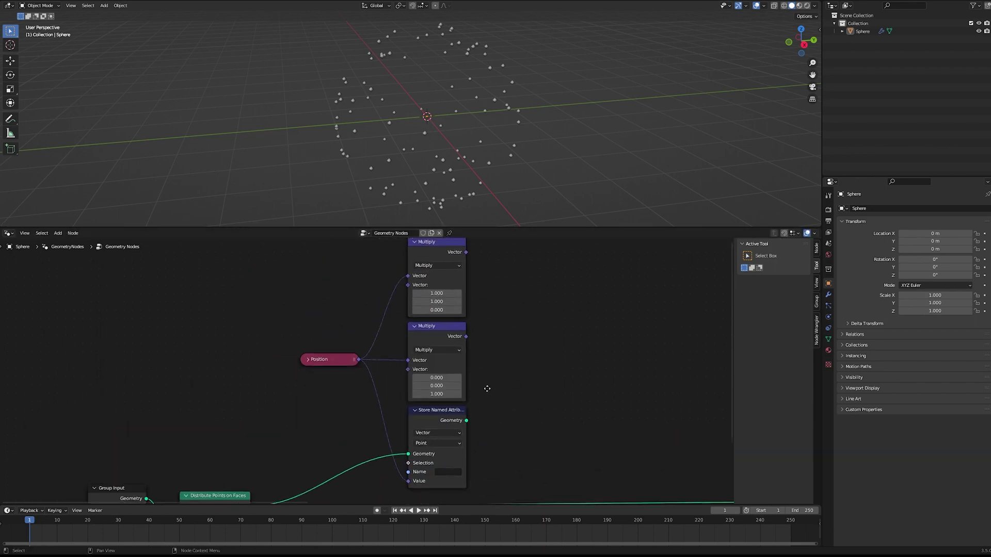
Step: Add a Vector Math node set to Distance, measuring from the 1, 1, 0 Multiply output to the vector 0, 0, 0
{"action": "left_click_drag", "start_coordinate": [516, 227], "coordinate": [521, 186]}
{"action": "key", "text": "ctrl+v"}
{"action": "left_click", "coordinate": [543, 249]}
{"action": "left_click", "coordinate": [541, 367]}
{"action": "left_click_drag", "start_coordinate": [466, 229], "coordinate": [542, 292]}
{"action": "type", "text": "0"}
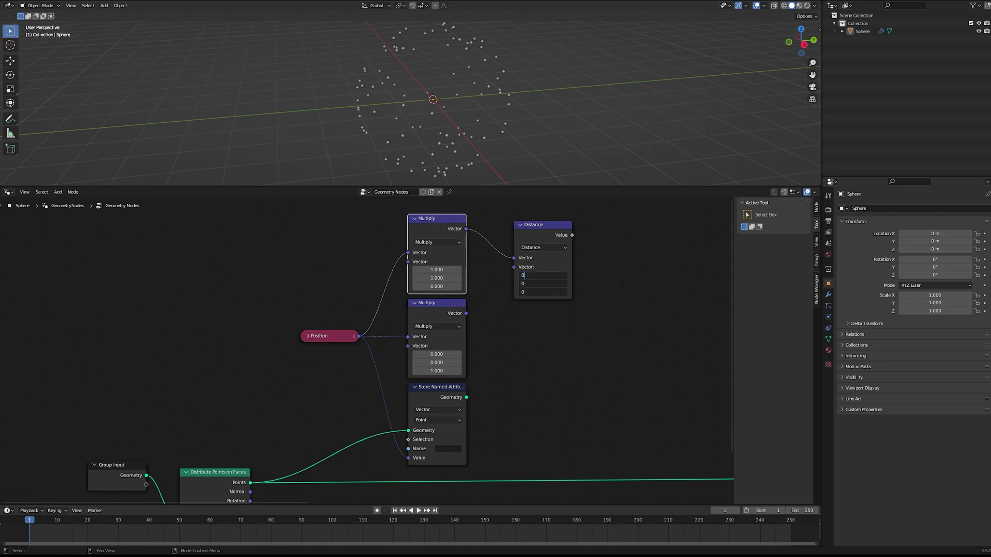
{"action": "key", "text": "Return"}
{"action": "left_click_drag", "start_coordinate": [544, 232], "coordinate": [514, 226]}
{"action": "left_click", "coordinate": [604, 267]}
{"action": "middle_click_drag", "start_coordinate": [618, 271], "coordinate": [566, 274]}
{"action": "key", "text": "shift+a"}
{"action": "key", "text": "s"}
{"action": "key", "text": "Escape"}
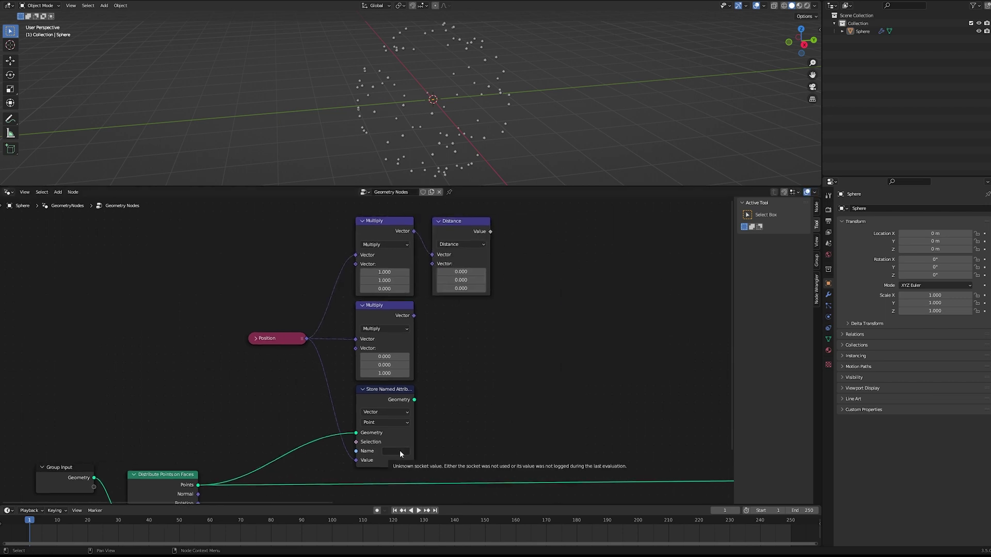
Step: Name the attribute in the Store Named Attribute node "pos"
{"action": "left_click", "coordinate": [400, 451]}
{"action": "type", "text": "pos"}
{"action": "key", "text": "Return"}
{"action": "middle_click_drag", "start_coordinate": [469, 430], "coordinate": [498, 339]}
{"action": "scroll", "coordinate": [508, 309], "scroll_direction": "up", "scroll_amount": 2}
{"action": "scroll", "coordinate": [539, 211], "scroll_direction": "down", "scroll_amount": 4}
{"action": "middle_click_drag", "start_coordinate": [540, 210], "coordinate": [450, 316]}
Step: Duplicate the Store Named Attribute node, name its attribute "scale", and feed it the geometry from the "pos" node
{"action": "left_click", "coordinate": [334, 392]}
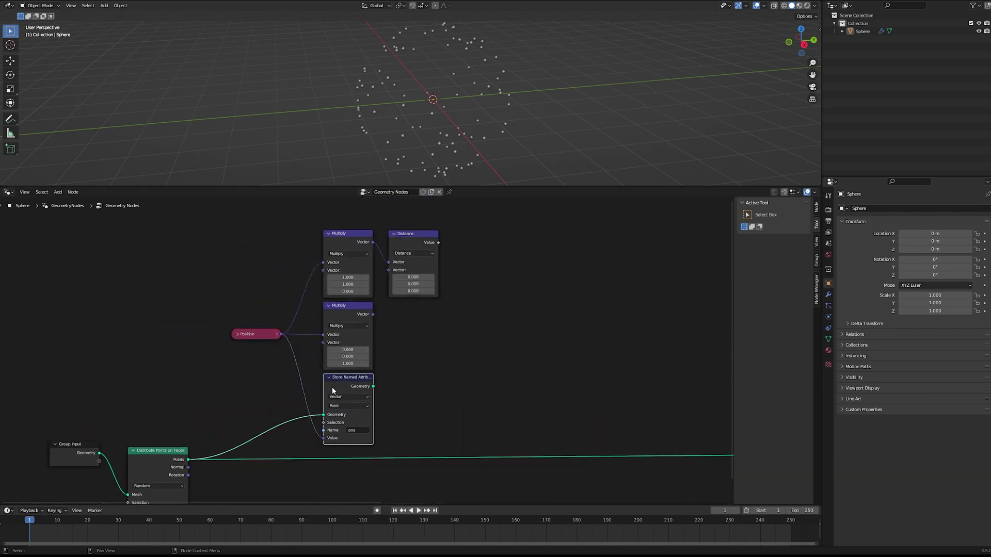
{"action": "key", "text": "shift+d"}
{"action": "left_click", "coordinate": [490, 319]}
{"action": "double_click", "coordinate": [513, 358]}
{"action": "type", "text": "scale"}
{"action": "key", "text": "Return"}
{"action": "scroll", "coordinate": [366, 351], "scroll_direction": "up", "scroll_amount": 1}
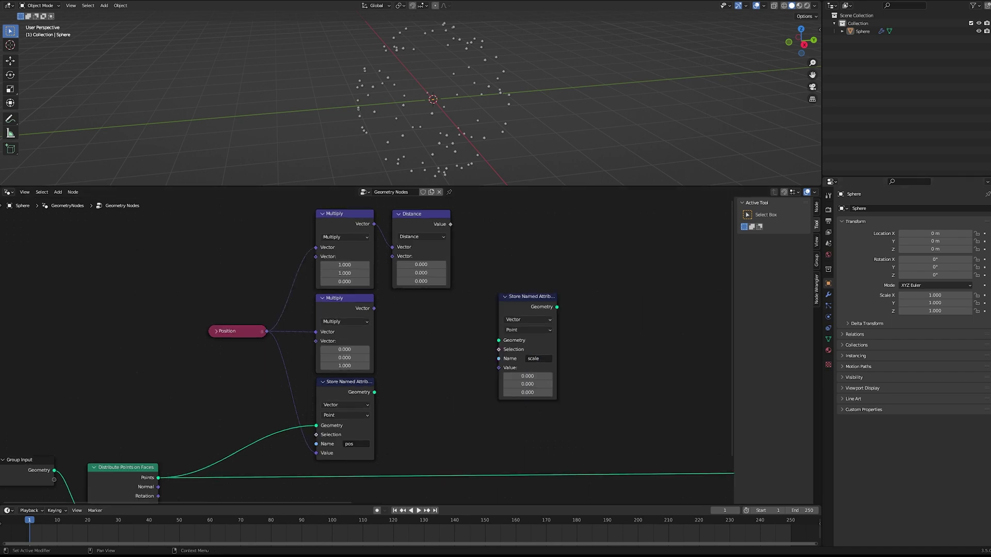
{"action": "middle_click_drag", "start_coordinate": [598, 293], "coordinate": [598, 310]}
{"action": "left_click_drag", "start_coordinate": [374, 409], "coordinate": [501, 358]}
{"action": "left_click_drag", "start_coordinate": [523, 322], "coordinate": [507, 311]}
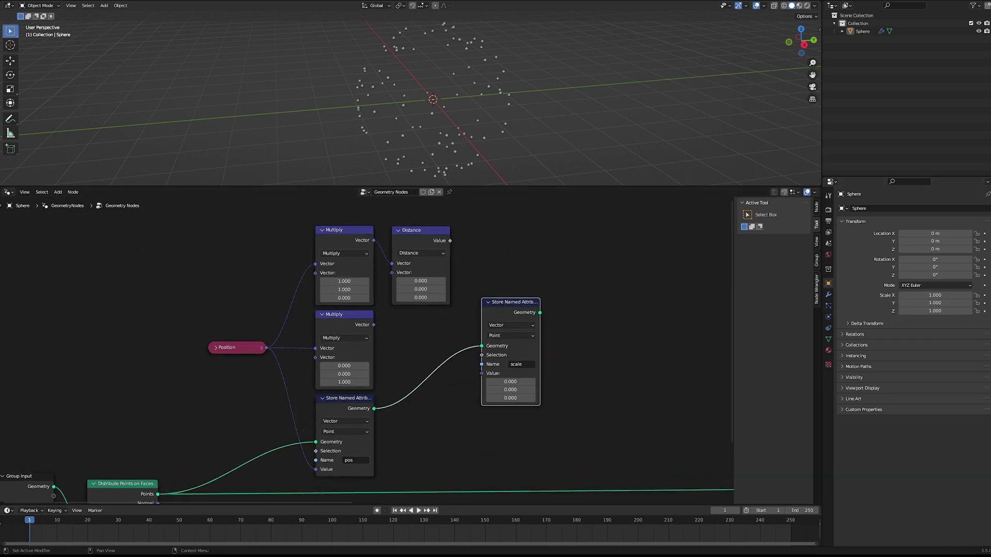
Step: Set the "scale" attribute's type to Float and connect the Distance result to its value
{"action": "left_click", "coordinate": [517, 325]}
{"action": "left_click", "coordinate": [516, 335]}
{"action": "left_click_drag", "start_coordinate": [450, 241], "coordinate": [481, 373]}
{"action": "left_click_drag", "start_coordinate": [496, 316], "coordinate": [491, 408]}
{"action": "left_click", "coordinate": [495, 334]}
Step: Add a Set Position node that takes the "scale" node's geometry and the 0, 0, 1 Multiply output as its position
{"action": "middle_click_drag", "start_coordinate": [493, 345], "coordinate": [438, 332]}
{"action": "key", "text": "shift+a"}
{"action": "type", "text": "s"}
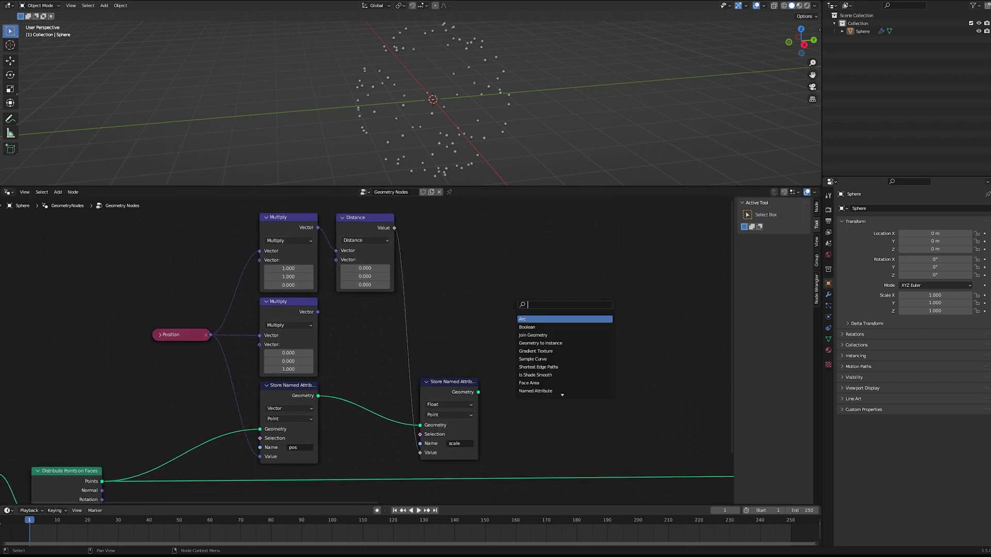
{"action": "type", "text": "set po"}
{"action": "key", "text": "Return"}
{"action": "left_click", "coordinate": [514, 304]}
{"action": "left_click_drag", "start_coordinate": [317, 312], "coordinate": [506, 341]}
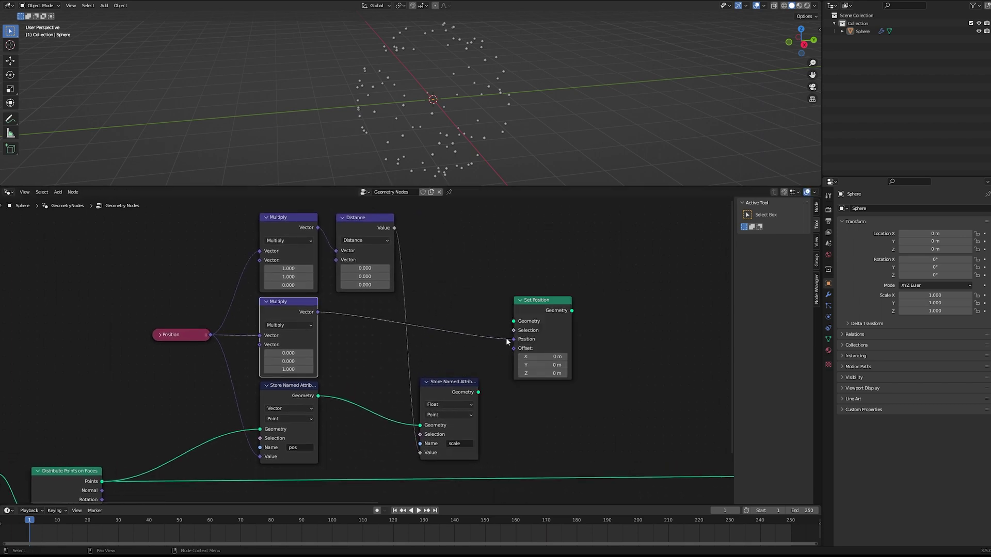
{"action": "left_click_drag", "start_coordinate": [479, 392], "coordinate": [521, 304]}
{"action": "left_click", "coordinate": [521, 304], "text": "ctrl+shift"}
{"action": "middle_click_drag", "start_coordinate": [521, 305], "coordinate": [490, 278]}
Step: Add an Instance on Points node and connect the Set Position geometry to its Points input
{"action": "left_click_drag", "start_coordinate": [470, 188], "coordinate": [470, 285]}
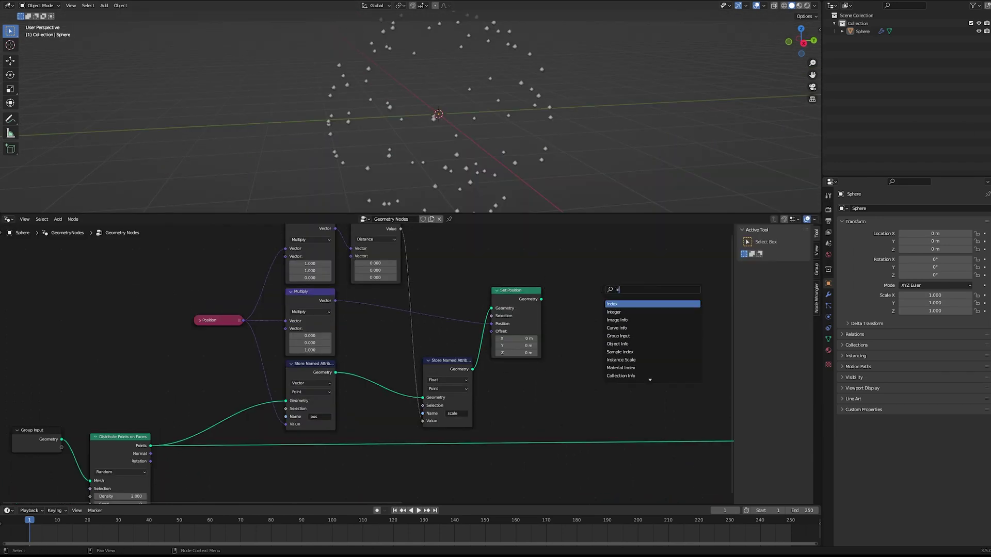
{"action": "left_click", "coordinate": [653, 343]}
{"action": "left_click_drag", "start_coordinate": [542, 300], "coordinate": [602, 303]}
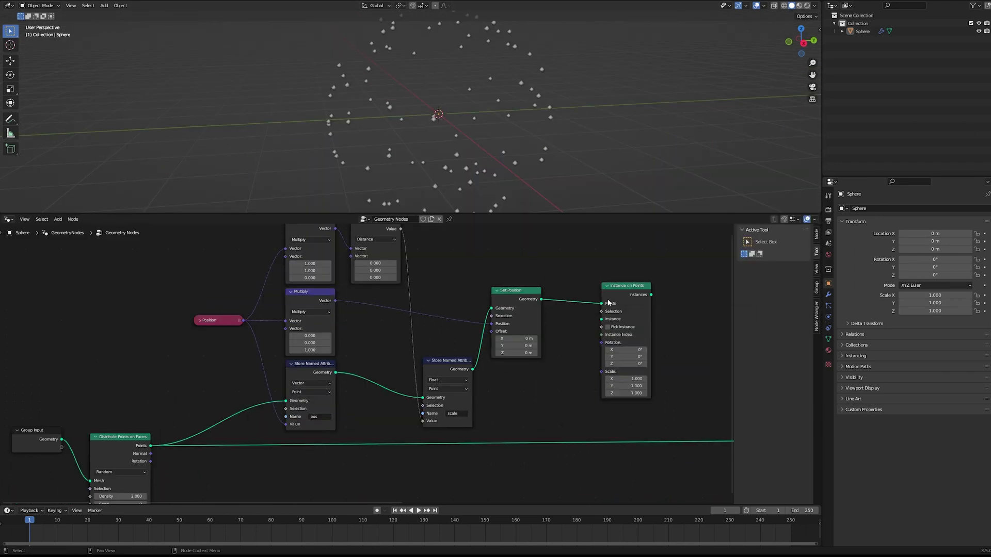
{"action": "middle_click_drag", "start_coordinate": [606, 302], "coordinate": [539, 332]}
{"action": "left_click_drag", "start_coordinate": [460, 326], "coordinate": [461, 307]}
{"action": "left_click_drag", "start_coordinate": [393, 391], "coordinate": [397, 367]}
Step: Add an Arc curve node with a resolution of 64 and connect it as the instance for Instance on Points
{"action": "key", "text": "shift+a"}
{"action": "left_click", "coordinate": [449, 398]}
{"action": "type", "text": "arc"}
{"action": "key", "text": "Return"}
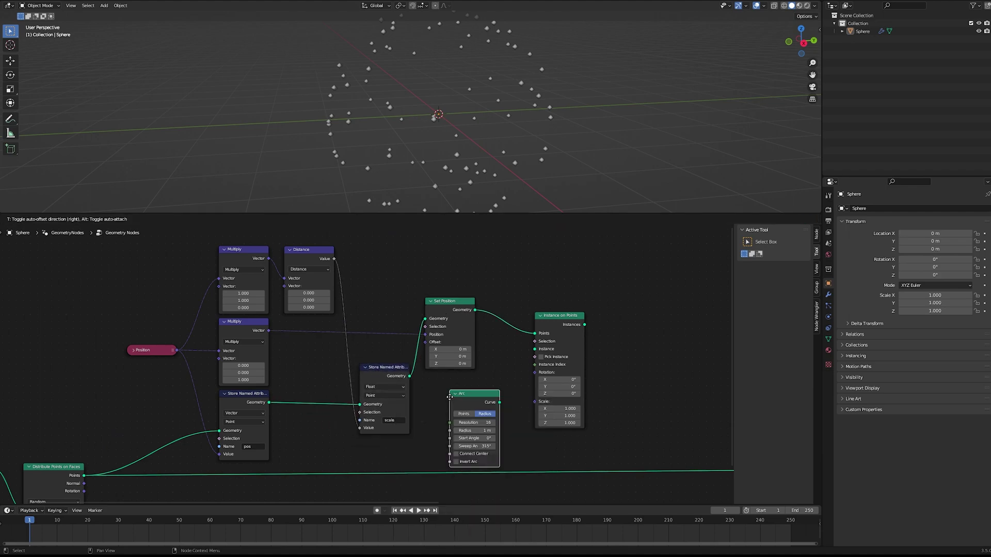
{"action": "left_click", "coordinate": [424, 384]}
{"action": "scroll", "coordinate": [486, 384], "scroll_direction": "up", "scroll_amount": 1}
{"action": "scroll", "coordinate": [524, 436], "scroll_direction": "up", "scroll_amount": 2}
{"action": "left_click_drag", "start_coordinate": [498, 349], "coordinate": [524, 349]}
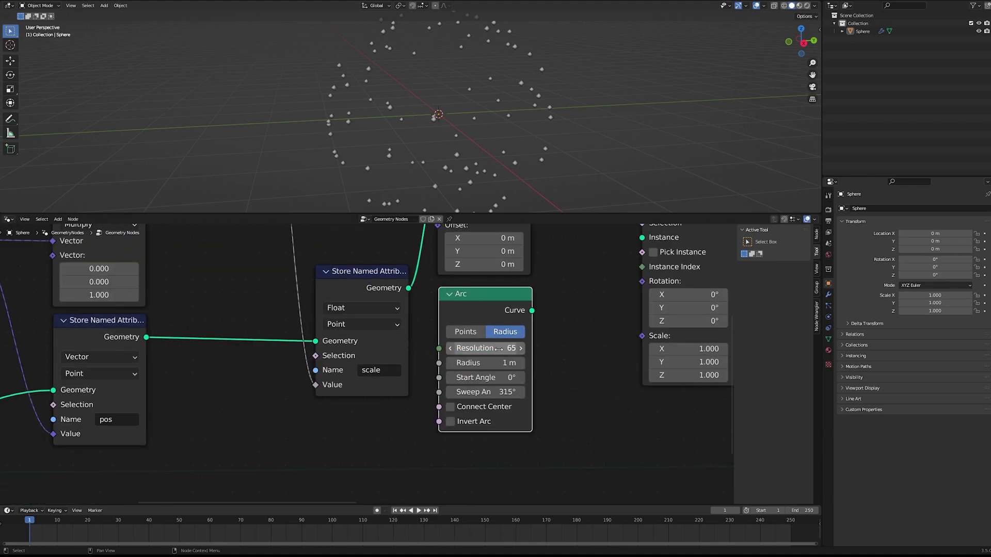
{"action": "scroll", "coordinate": [590, 386], "scroll_direction": "down", "scroll_amount": 4}
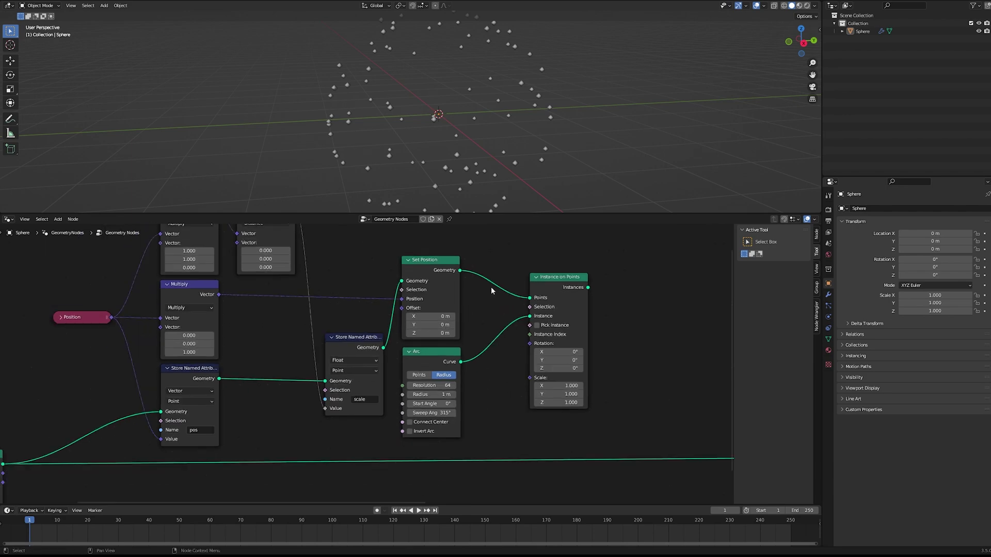
Step: Add a Random Value node above Set Position and set its data type to Vector
{"action": "scroll", "coordinate": [491, 288], "scroll_direction": "down", "scroll_amount": 3}
{"action": "middle_click_drag", "start_coordinate": [490, 287], "coordinate": [510, 373]}
{"action": "key", "text": "shift+a"}
{"action": "type", "text": "sran"}
{"action": "key", "text": "Return"}
{"action": "left_click", "coordinate": [486, 240]}
{"action": "left_click", "coordinate": [473, 259]}
{"action": "key", "text": "v"}
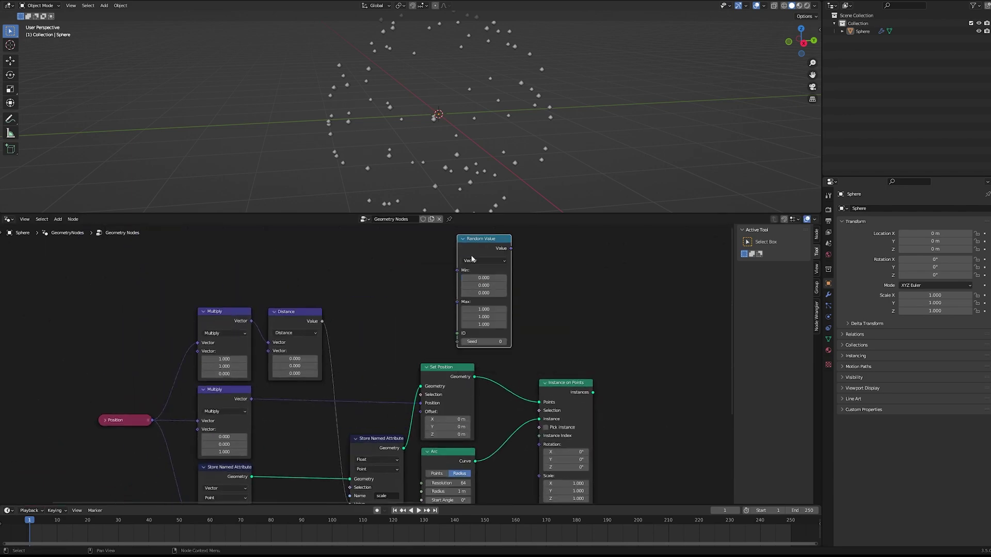
Step: Set the random vector's range to 0, 0, -3.142 through 0, 0, 3.142 and connect it to the instances' Rotation
{"action": "left_click", "coordinate": [485, 277]}
{"action": "type", "text": "0"}
{"action": "key", "text": "Return"}
{"action": "key", "text": "g"}
{"action": "left_click", "coordinate": [460, 319]}
{"action": "left_click_drag", "start_coordinate": [474, 253], "coordinate": [539, 444]}
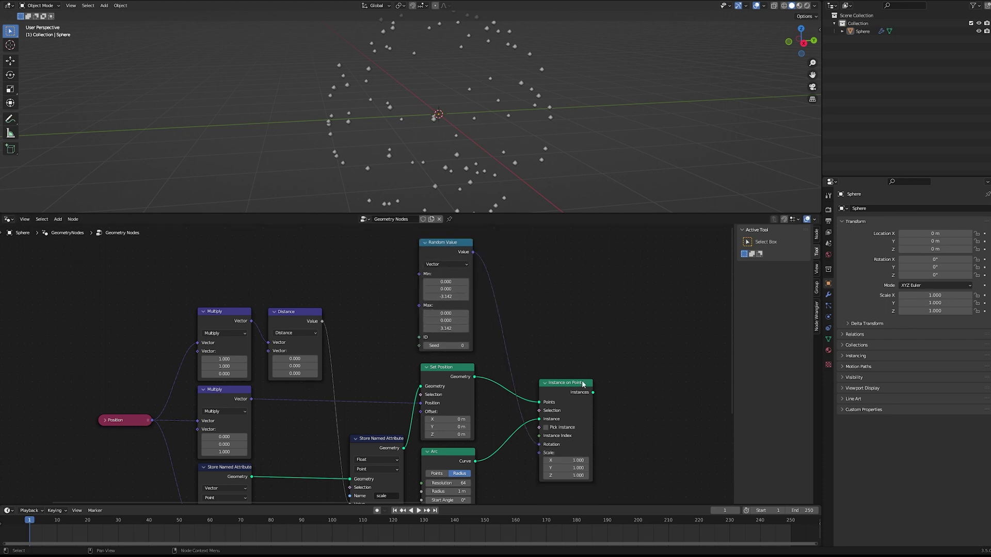
Step: Move the Instance on Points node farther right to make room beside the Arc node
{"action": "scroll", "coordinate": [648, 389], "scroll_direction": "down", "scroll_amount": 1}
{"action": "middle_click_drag", "start_coordinate": [648, 389], "coordinate": [592, 316]}
{"action": "scroll", "coordinate": [447, 388], "scroll_direction": "up", "scroll_amount": 1}
{"action": "middle_click_drag", "start_coordinate": [464, 408], "coordinate": [500, 372]}
{"action": "left_click_drag", "start_coordinate": [539, 338], "coordinate": [590, 338]}
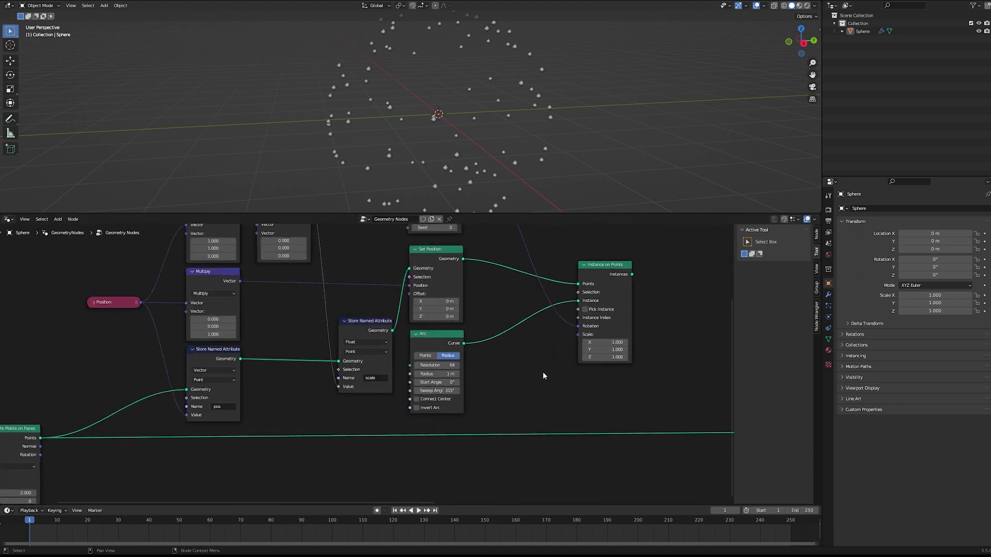
Step: Add a Float Named Attribute node between Arc and Instance on Points, reading the attribute "scale"
{"action": "scroll", "coordinate": [543, 372], "scroll_direction": "up", "scroll_amount": 2}
{"action": "middle_click_drag", "start_coordinate": [542, 371], "coordinate": [524, 348]}
{"action": "key", "text": "shift+a"}
{"action": "type", "text": "snam"}
{"action": "key", "text": "Return"}
{"action": "left_click", "coordinate": [457, 332]}
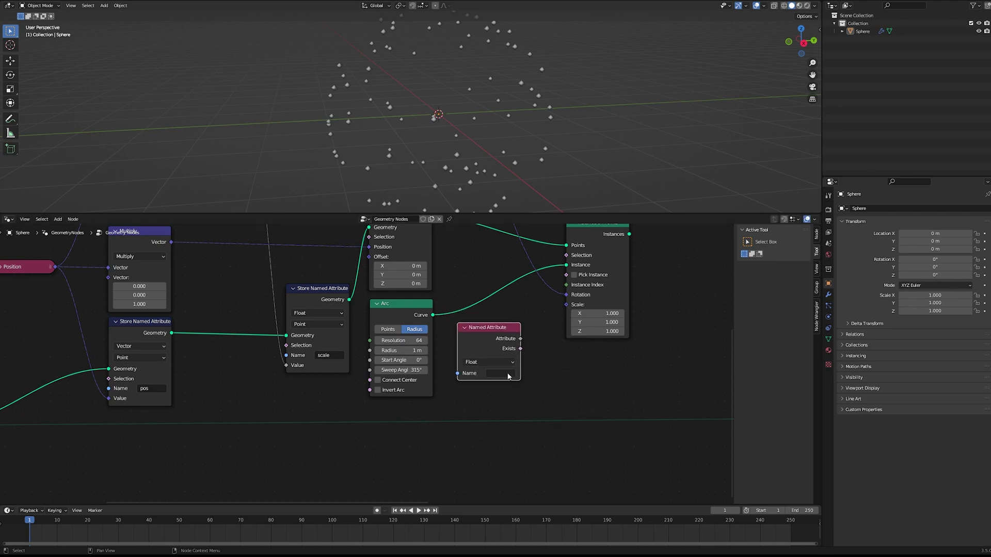
{"action": "left_click", "coordinate": [509, 376]}
{"action": "type", "text": "scale"}
{"action": "key", "text": "Return"}
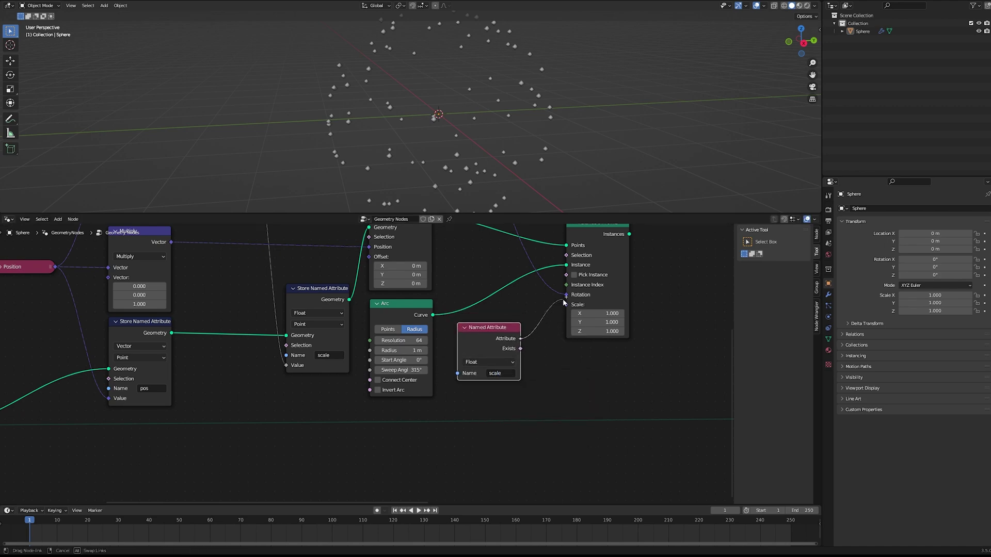
Step: Connect the "scale" Named Attribute output to the Scale input of Instance on Points
{"action": "left_click_drag", "start_coordinate": [563, 303], "coordinate": [565, 304]}
{"action": "scroll", "coordinate": [696, 310], "scroll_direction": "down", "scroll_amount": 4}
{"action": "middle_click_drag", "start_coordinate": [697, 310], "coordinate": [609, 336]}
Step: Preview the Instance on Points output through a Viewer node and vary the Arc's sweep angle
{"action": "left_click", "coordinate": [528, 286], "text": "ctrl+shift"}
{"action": "middle_click_drag", "start_coordinate": [470, 103], "coordinate": [470, 171]}
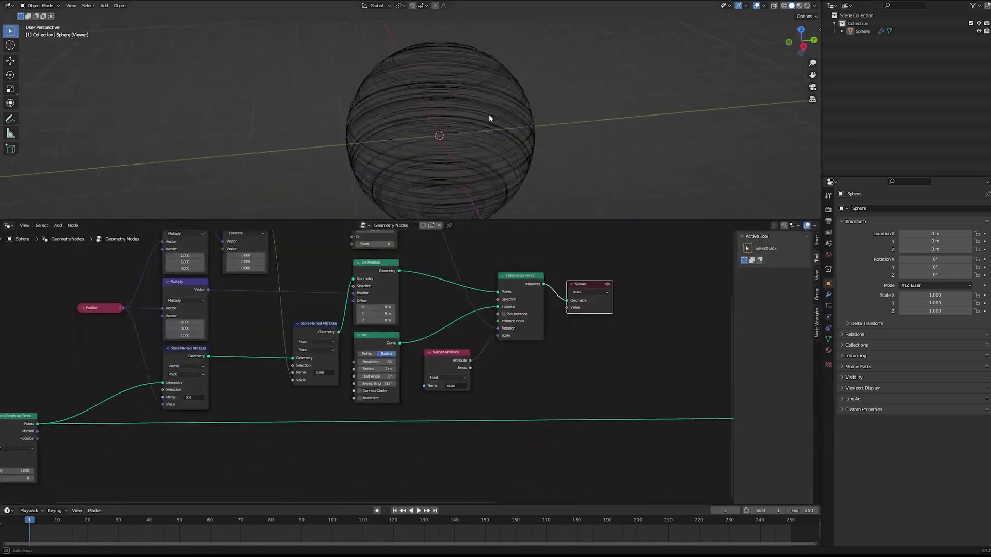
{"action": "scroll", "coordinate": [431, 441], "scroll_direction": "up", "scroll_amount": 2}
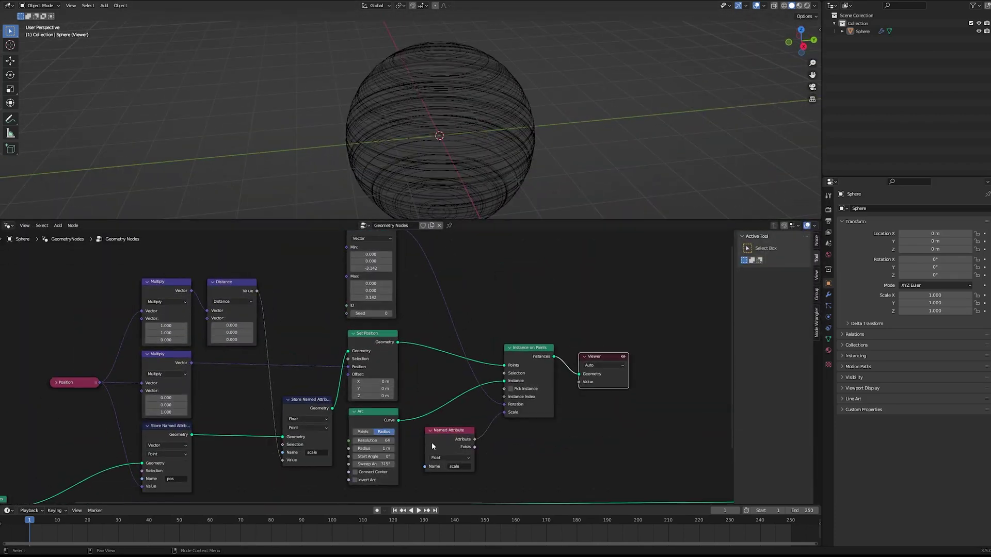
{"action": "left_click_drag", "start_coordinate": [373, 464], "coordinate": [258, 463]}
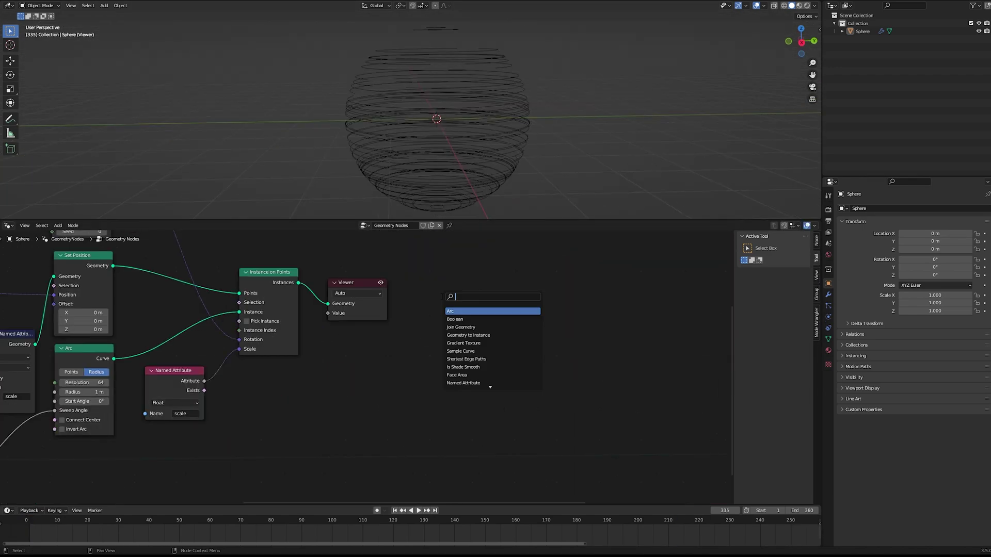
Step: Replace the Viewer with a Realize Instances node connected after Instance on Points
{"action": "key", "text": "Return"}
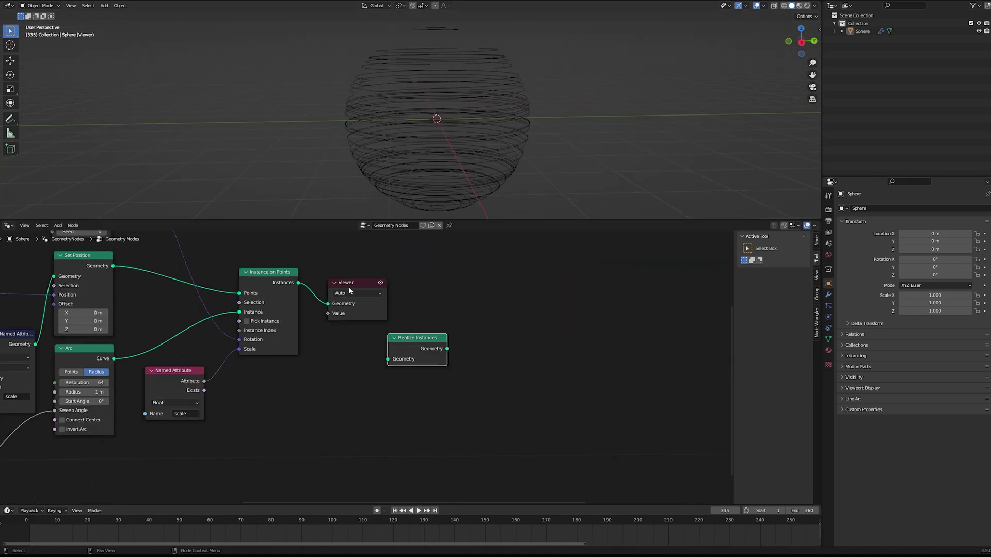
{"action": "left_click", "coordinate": [349, 283]}
{"action": "key", "text": "x"}
{"action": "left_click_drag", "start_coordinate": [298, 283], "coordinate": [336, 279]}
Step: Add a Set Curve Radius node and connect the realized geometry to its Curve input
{"action": "left_click", "coordinate": [426, 305]}
{"action": "key", "text": "shift+a"}
{"action": "type", "text": "sset cu"}
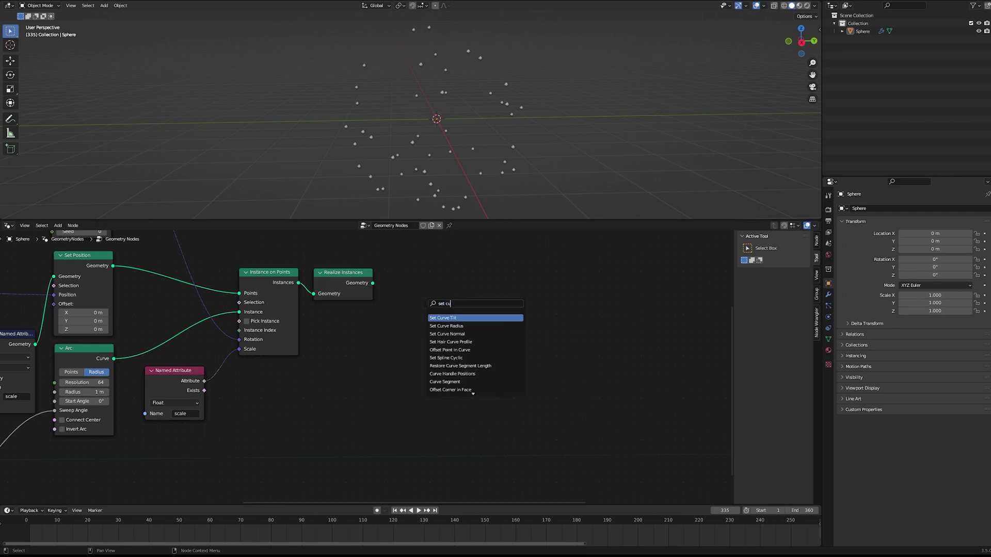
{"action": "type", "text": "r"}
{"action": "key", "text": "Down"}
{"action": "key", "text": "Return"}
{"action": "left_click", "coordinate": [423, 289]}
{"action": "left_click_drag", "start_coordinate": [373, 283], "coordinate": [421, 293]}
Step: Add a Spline Parameter node below the Instance on Points node
{"action": "middle_click_drag", "start_coordinate": [358, 346], "coordinate": [400, 326]}
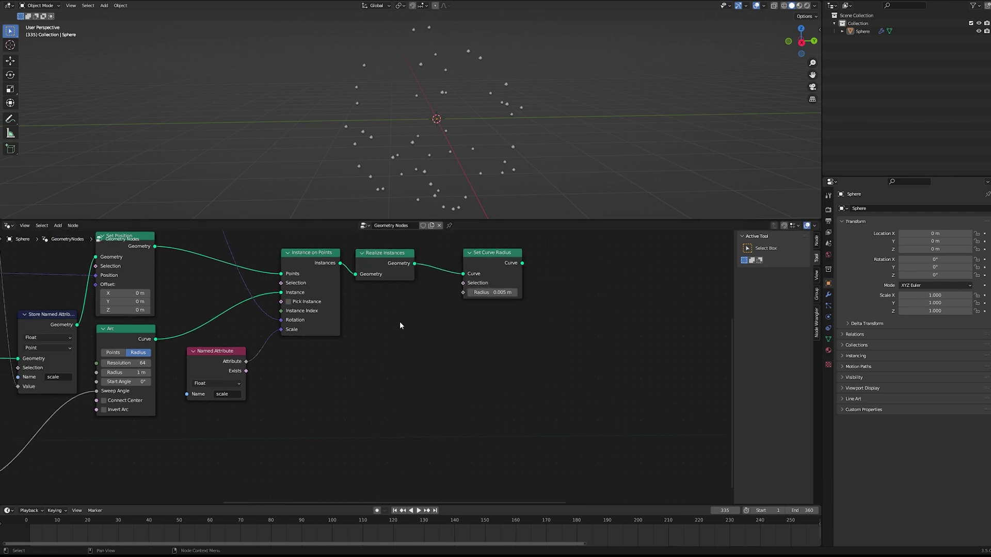
{"action": "key", "text": "shift+a"}
{"action": "type", "text": "spline p"}
{"action": "key", "text": "Return"}
{"action": "left_click", "coordinate": [282, 367]}
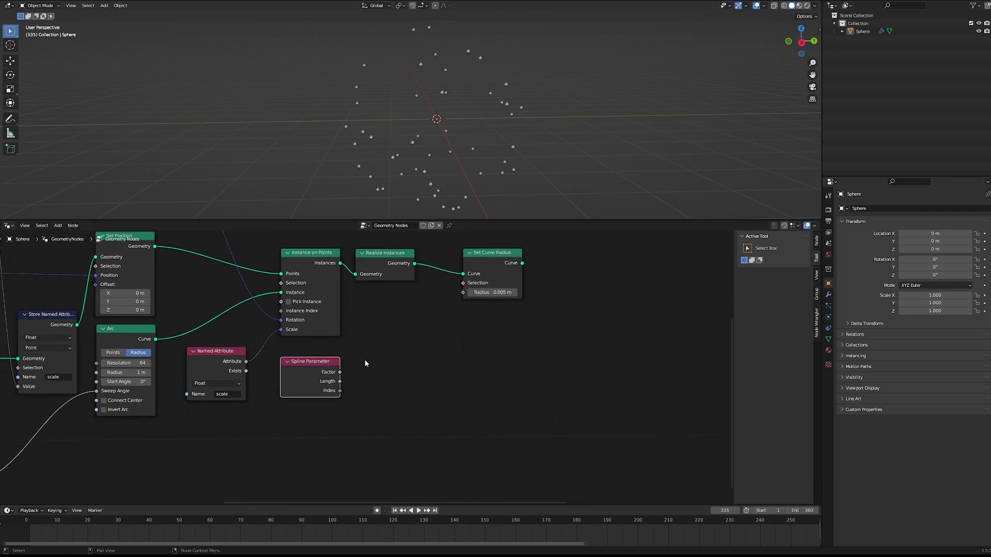
Step: Add a ColorRamp node beside Spline Parameter and connect the spline Factor to its Fac input
{"action": "key", "text": "shift+a"}
{"action": "type", "text": "scolo"}
{"action": "key", "text": "Return"}
{"action": "key", "text": "Escape"}
{"action": "key", "text": "shift+a"}
{"action": "left_click", "coordinate": [428, 341]}
{"action": "type", "text": "colo"}
{"action": "key", "text": "Return"}
{"action": "left_click", "coordinate": [376, 339]}
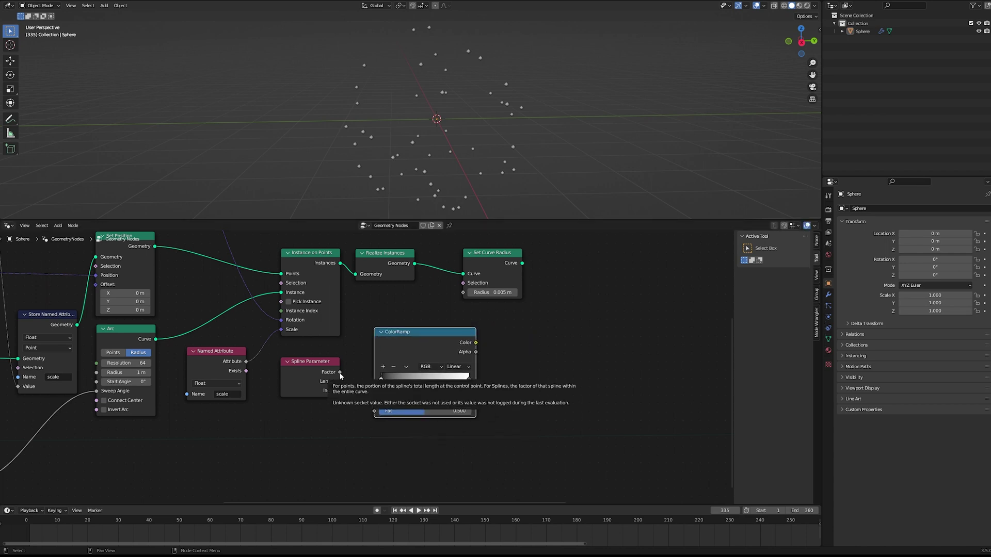
{"action": "left_click_drag", "start_coordinate": [339, 372], "coordinate": [374, 410]}
Step: Move the ramp's white stop inward to about 0.955 and add a black stop at the ramp's far end
{"action": "scroll", "coordinate": [485, 383], "scroll_direction": "up", "scroll_amount": 5}
{"action": "scroll", "coordinate": [550, 392], "scroll_direction": "up", "scroll_amount": 2}
{"action": "left_click_drag", "start_coordinate": [472, 388], "coordinate": [463, 390]}
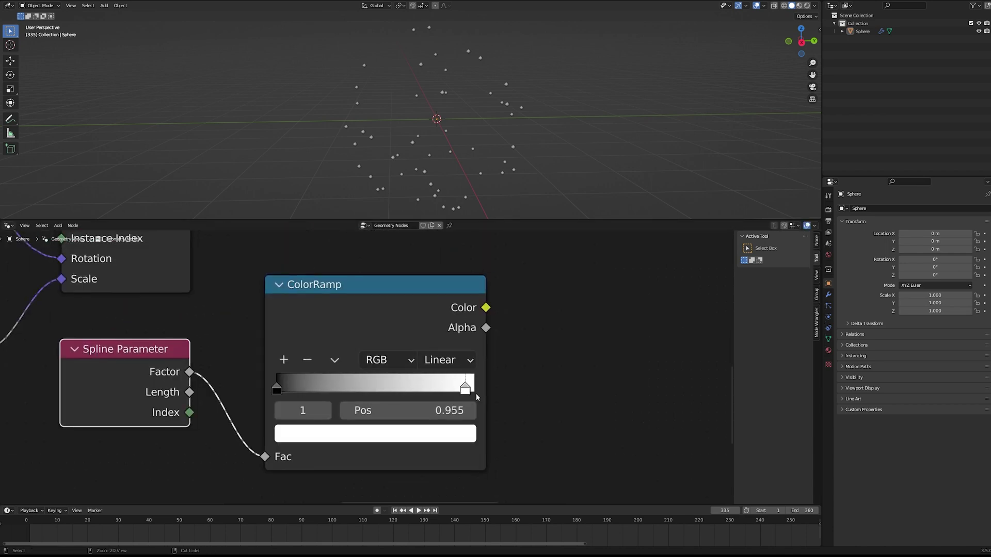
{"action": "left_click", "coordinate": [476, 390], "text": "ctrl"}
{"action": "left_click", "coordinate": [435, 433]}
{"action": "left_click_drag", "start_coordinate": [433, 224], "coordinate": [433, 315]}
Step: Set the position of the ramp's white stop to 0.98
{"action": "left_click", "coordinate": [463, 390]}
{"action": "double_click", "coordinate": [433, 410]}
{"action": "key", "text": "BackSpace"}
{"action": "key", "text": "BackSpace"}
{"action": "key", "text": "BackSpace"}
{"action": "key", "text": "BackSpace"}
{"action": "key", "text": "BackSpace"}
{"action": "type", "text": "8"}
{"action": "left_click", "coordinate": [549, 431]}
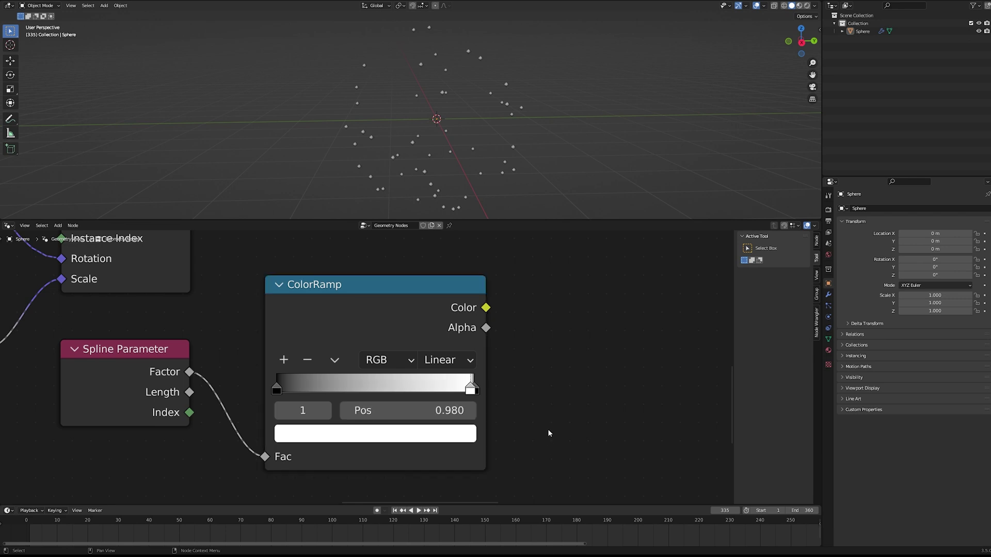
Step: Move Set Curve Radius farther right and connect the ColorRamp's Color to its Radius
{"action": "scroll", "coordinate": [480, 318], "scroll_direction": "down", "scroll_amount": 4}
{"action": "key", "text": "shift+a"}
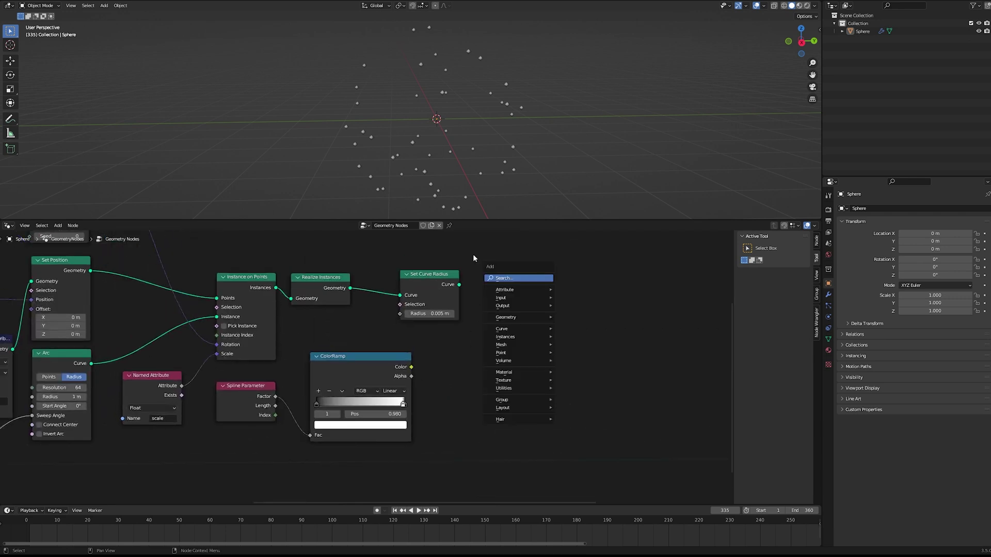
{"action": "left_click_drag", "start_coordinate": [433, 274], "coordinate": [478, 274]}
{"action": "left_click_drag", "start_coordinate": [411, 367], "coordinate": [444, 313]}
{"action": "key", "text": "shift+a"}
{"action": "key", "text": "s"}
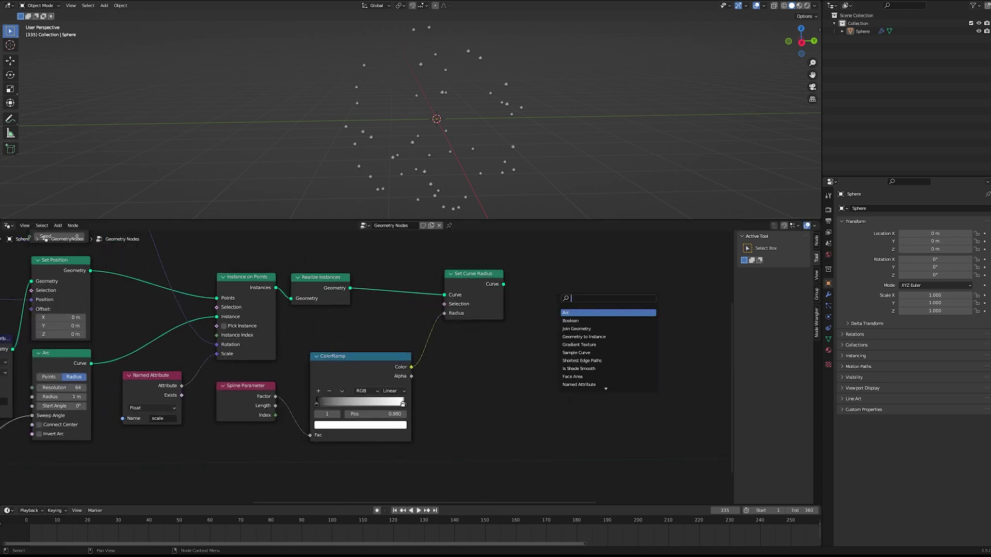
{"action": "type", "text": "curve cir"}
{"action": "key", "text": "Return"}
{"action": "left_click_drag", "start_coordinate": [503, 284], "coordinate": [560, 323]}
{"action": "key", "text": "x"}
Step: Add a Curve to Mesh node and connect the Set Curve Radius output to its Curve input
{"action": "key", "text": "shift+a"}
{"action": "type", "text": "scurve to"}
{"action": "key", "text": "Return"}
{"action": "left_click", "coordinate": [543, 290]}
{"action": "left_click_drag", "start_coordinate": [503, 284], "coordinate": [543, 310]}
{"action": "key", "text": "shift+a"}
{"action": "type", "text": "s"}
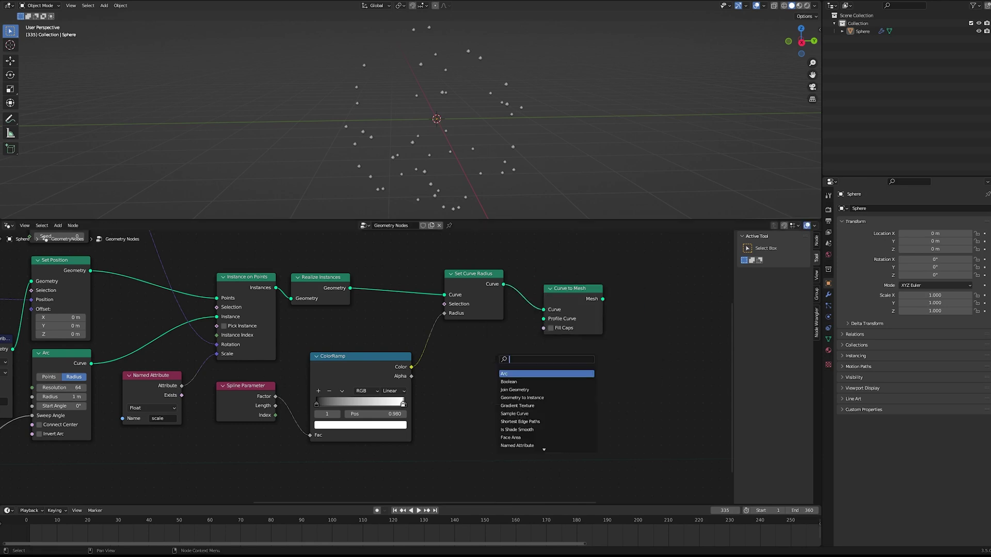
{"action": "type", "text": "cir"}
{"action": "key", "text": "Return"}
{"action": "left_click", "coordinate": [494, 357]}
{"action": "key", "text": "x"}
Step: Add a Curve Circle node below Set Curve Radius as the Profile Curve of Curve to Mesh
{"action": "key", "text": "shift+a"}
{"action": "type", "text": "scurve cir"}
{"action": "key", "text": "Return"}
{"action": "left_click", "coordinate": [448, 354]}
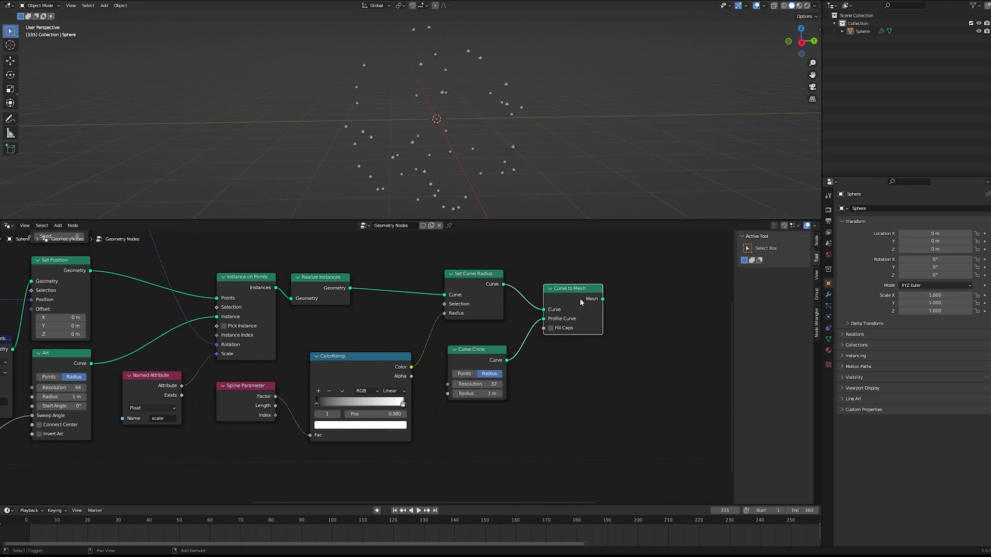
Step: Preview the Curve to Mesh output through a Viewer node and enable Fill Caps
{"action": "left_click", "coordinate": [580, 303], "text": "ctrl+shift"}
{"action": "middle_click_drag", "start_coordinate": [524, 201], "coordinate": [454, 165]}
{"action": "left_click", "coordinate": [566, 327]}
Step: Set the Curve Circle's radius to 0.001 m and raise it to 0.01 m
{"action": "middle_click_drag", "start_coordinate": [467, 127], "coordinate": [449, 103]}
{"action": "type", "text": ".001"}
{"action": "key", "text": "Return"}
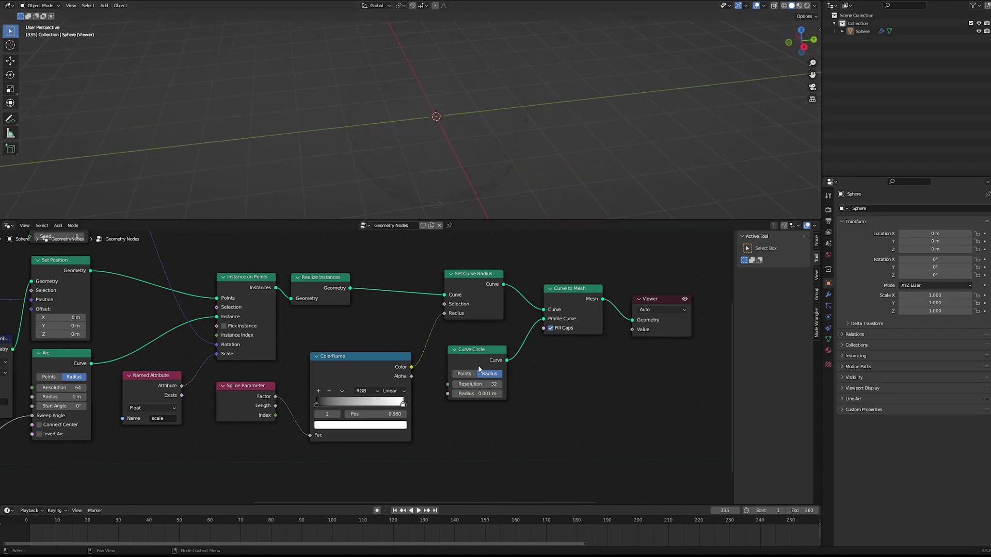
{"action": "key", "text": "Return"}
Step: Play the animation from the first frame and inspect the tapered arcs from several angles
{"action": "scroll", "coordinate": [463, 124], "scroll_direction": "up", "scroll_amount": 5}
{"action": "scroll", "coordinate": [471, 117], "scroll_direction": "down", "scroll_amount": 4}
{"action": "middle_click_drag", "start_coordinate": [470, 117], "coordinate": [482, 124]}
{"action": "key", "text": "shift+Left"}
{"action": "key", "text": "space"}
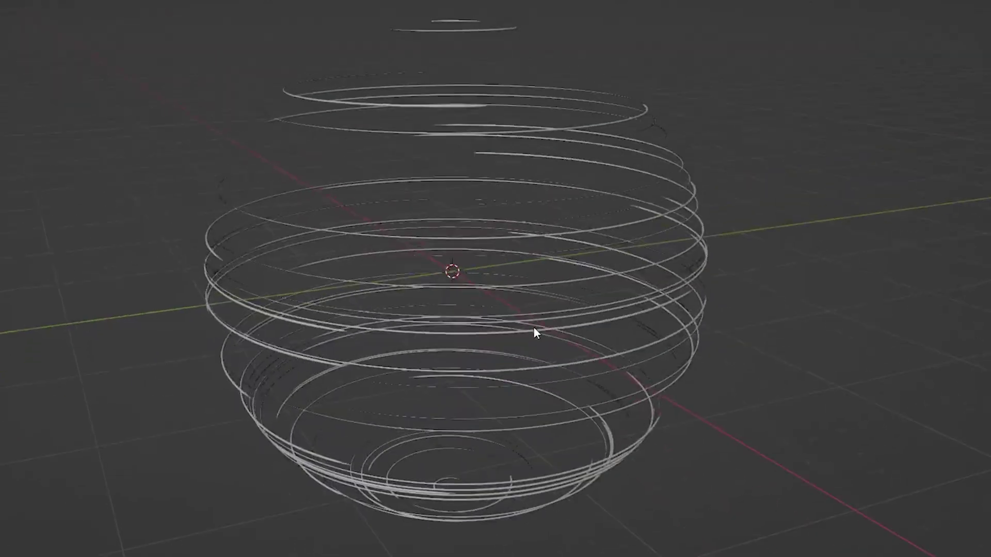
{"action": "middle_click_drag", "start_coordinate": [533, 332], "coordinate": [456, 361]}
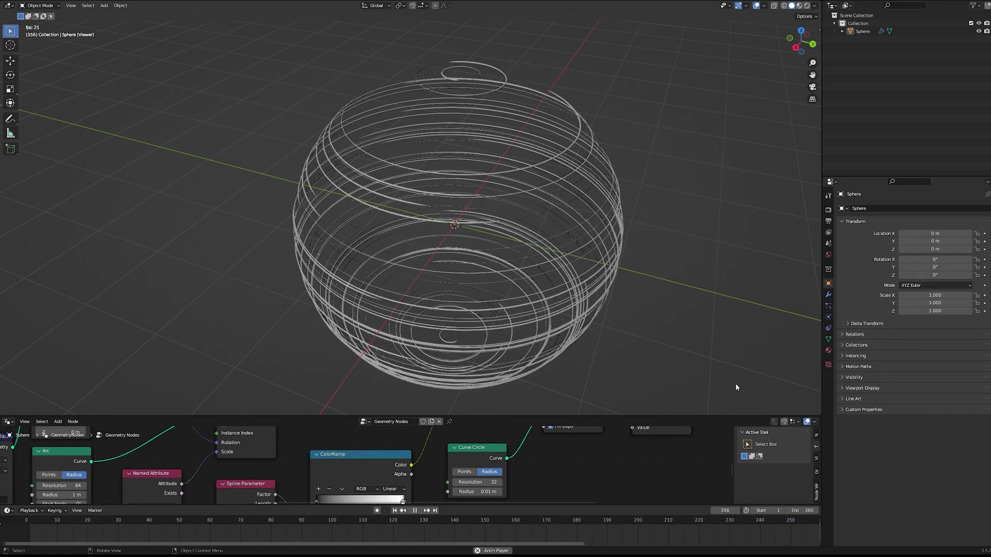
{"action": "key", "text": "space"}
{"action": "middle_click_drag", "start_coordinate": [616, 352], "coordinate": [627, 312]}
{"action": "scroll", "coordinate": [594, 320], "scroll_direction": "down", "scroll_amount": 1}
Step: Enlarge the node editor by reducing the height of the 3D viewport
{"action": "left_click_drag", "start_coordinate": [524, 415], "coordinate": [516, 253]}
{"action": "middle_click_drag", "start_coordinate": [496, 153], "coordinate": [516, 173]}
{"action": "scroll", "coordinate": [516, 173], "scroll_direction": "down", "scroll_amount": 1}
{"action": "middle_click_drag", "start_coordinate": [607, 397], "coordinate": [469, 426]}
{"action": "left_click_drag", "start_coordinate": [334, 395], "coordinate": [331, 393]}
{"action": "middle_click_drag", "start_coordinate": [641, 398], "coordinate": [602, 401]}
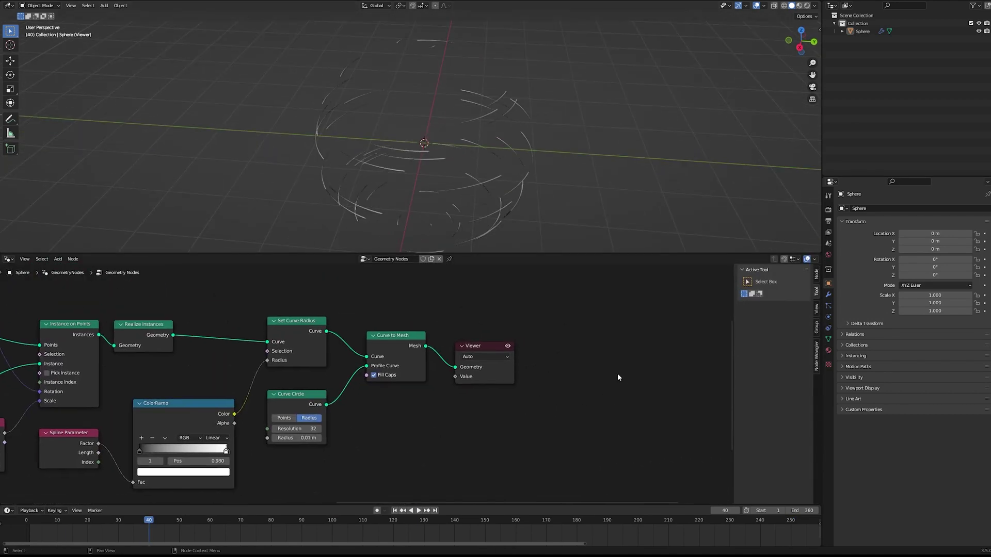
Step: Replace the Viewer with a Transform Geometry node fed by the Curve to Mesh output
{"action": "left_click", "coordinate": [492, 343]}
{"action": "key", "text": "x"}
{"action": "key", "text": "shift+a"}
{"action": "type", "text": "stran"}
{"action": "key", "text": "Return"}
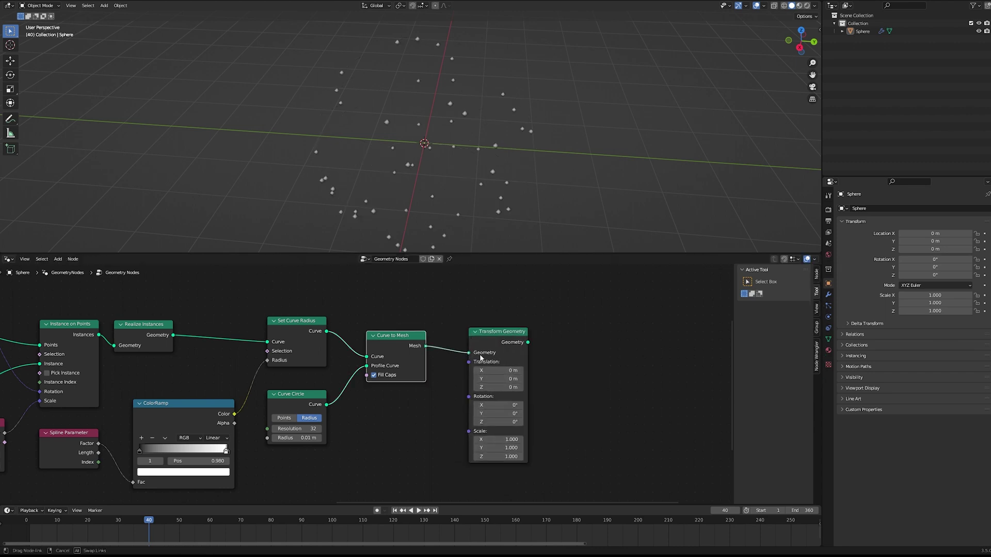
Step: Add a Scene Time node below Curve Circle and place a duplicate of the To Radians node beside it
{"action": "middle_click_drag", "start_coordinate": [416, 432], "coordinate": [464, 368]}
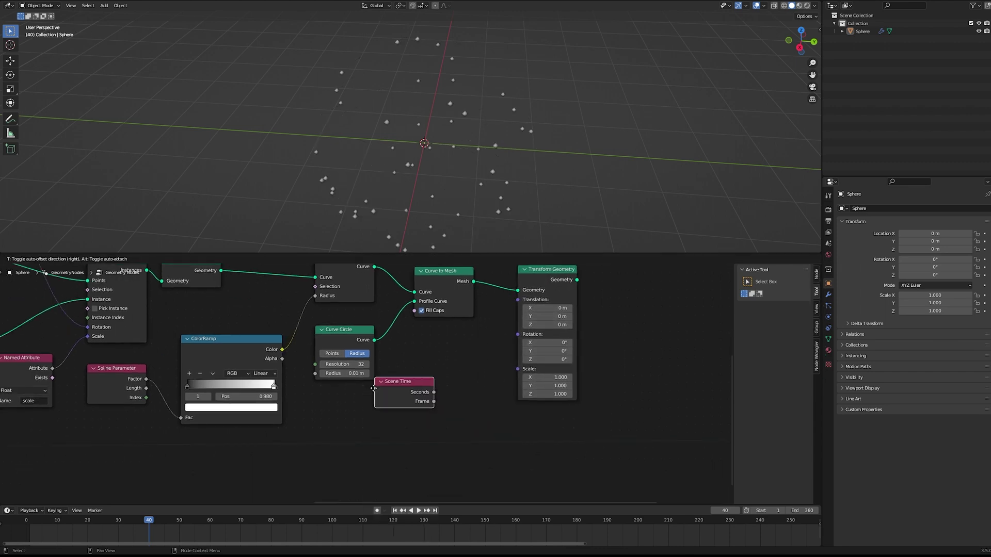
{"action": "scroll", "coordinate": [383, 388], "scroll_direction": "down", "scroll_amount": 4}
{"action": "middle_click_drag", "start_coordinate": [380, 398], "coordinate": [642, 373]}
{"action": "left_click", "coordinate": [178, 428]}
{"action": "key", "text": "shift+d"}
{"action": "left_click", "coordinate": [760, 344]}
{"action": "middle_click_drag", "start_coordinate": [667, 418], "coordinate": [582, 446]}
{"action": "scroll", "coordinate": [583, 428], "scroll_direction": "up", "scroll_amount": 4}
{"action": "middle_click_drag", "start_coordinate": [585, 412], "coordinate": [398, 434]}
Step: Move Transform Geometry farther right and add a Math node between it and To Radians
{"action": "left_click_drag", "start_coordinate": [514, 279], "coordinate": [580, 283]}
{"action": "middle_click_drag", "start_coordinate": [473, 377], "coordinate": [420, 382]}
{"action": "scroll", "coordinate": [420, 382], "scroll_direction": "up", "scroll_amount": 2}
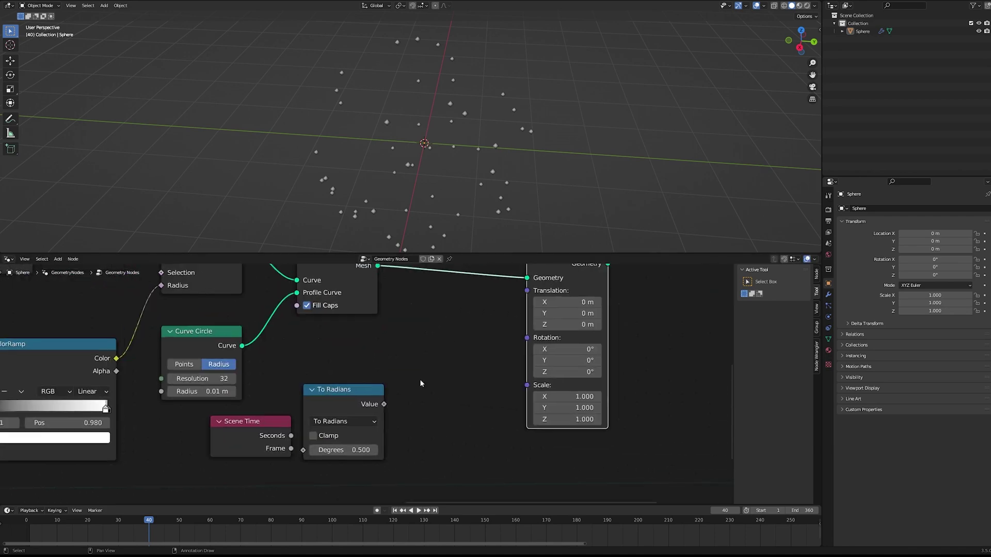
{"action": "scroll", "coordinate": [418, 376], "scroll_direction": "down", "scroll_amount": 2}
{"action": "left_click", "coordinate": [417, 358]}
{"action": "key", "text": "Return"}
{"action": "left_click", "coordinate": [423, 366]}
Step: Connect Scene Time's Frame to the Degrees input of To Radians and move Scene Time left
{"action": "scroll", "coordinate": [385, 392], "scroll_direction": "up", "scroll_amount": 4}
{"action": "left_click_drag", "start_coordinate": [296, 443], "coordinate": [309, 445]}
{"action": "left_click_drag", "start_coordinate": [273, 428], "coordinate": [228, 427]}
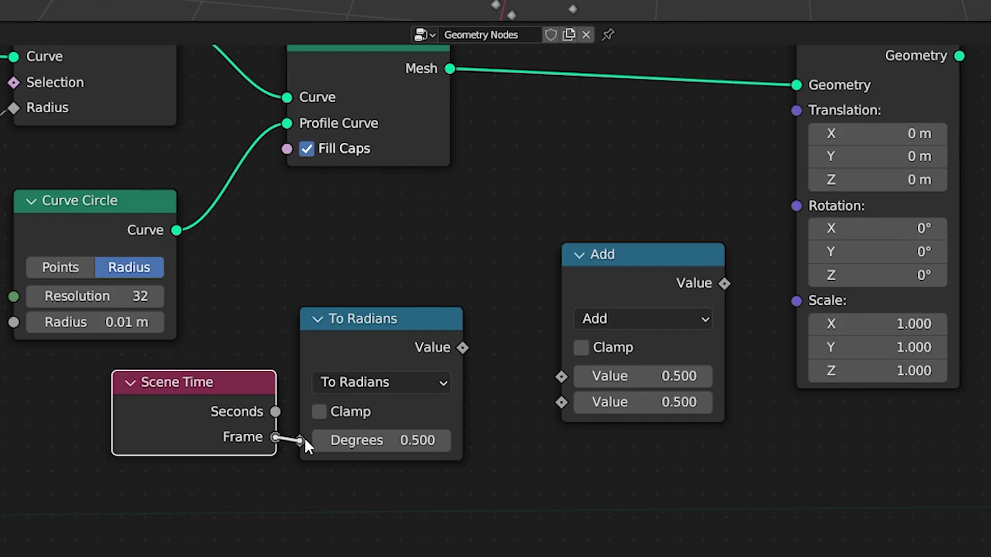
Step: Connect the radians value to the new Math node and set it to Multiply by 2
{"action": "left_click_drag", "start_coordinate": [523, 365], "coordinate": [561, 376]}
{"action": "left_click", "coordinate": [642, 319]}
{"action": "left_click", "coordinate": [630, 431]}
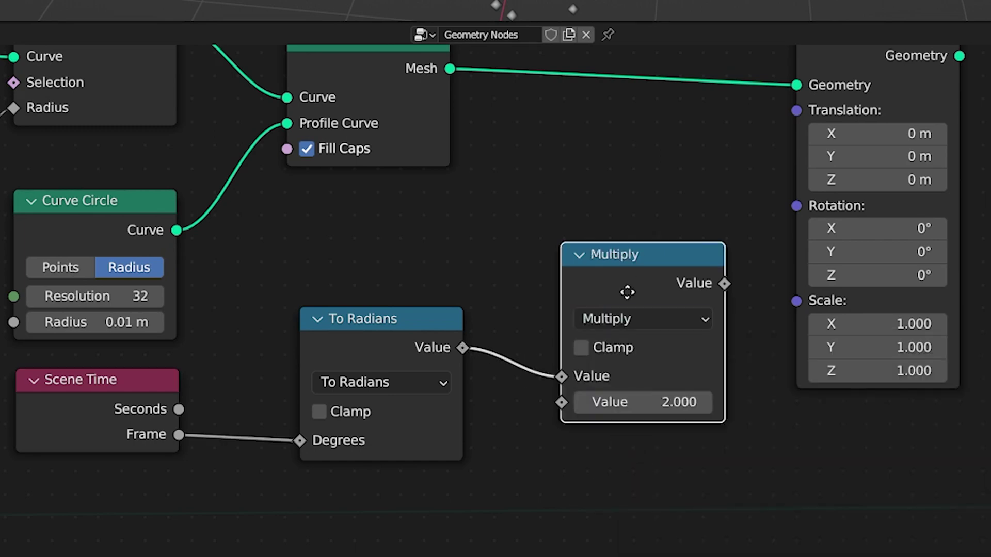
Step: Add a Combine XYZ node with the Multiply result as Z and connect its Vector to Transform Geometry's Rotation
{"action": "left_click_drag", "start_coordinate": [705, 293], "coordinate": [655, 358]}
{"action": "left_click_drag", "start_coordinate": [725, 328], "coordinate": [726, 326]}
{"action": "type", "text": "comb"}
{"action": "key", "text": "Return"}
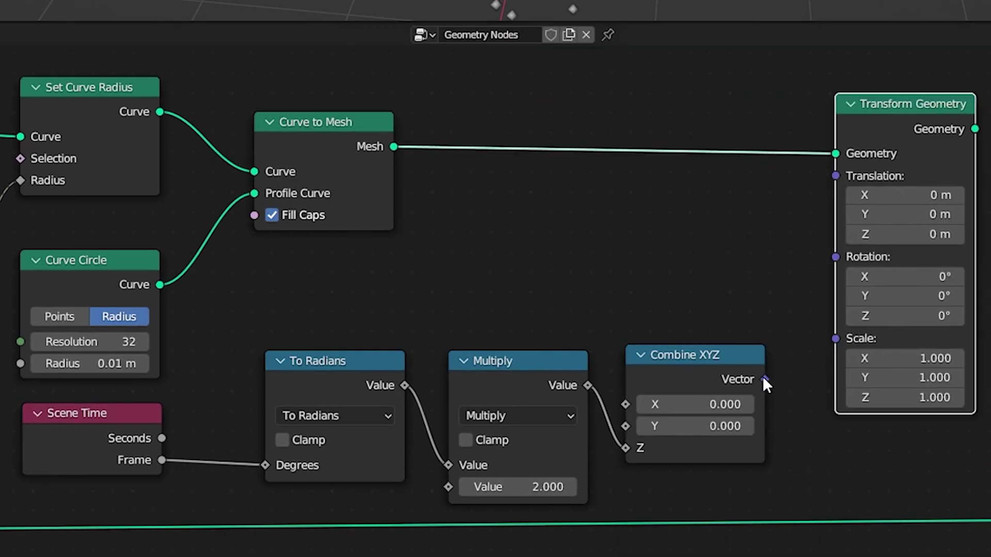
{"action": "left_click_drag", "start_coordinate": [883, 340], "coordinate": [925, 196]}
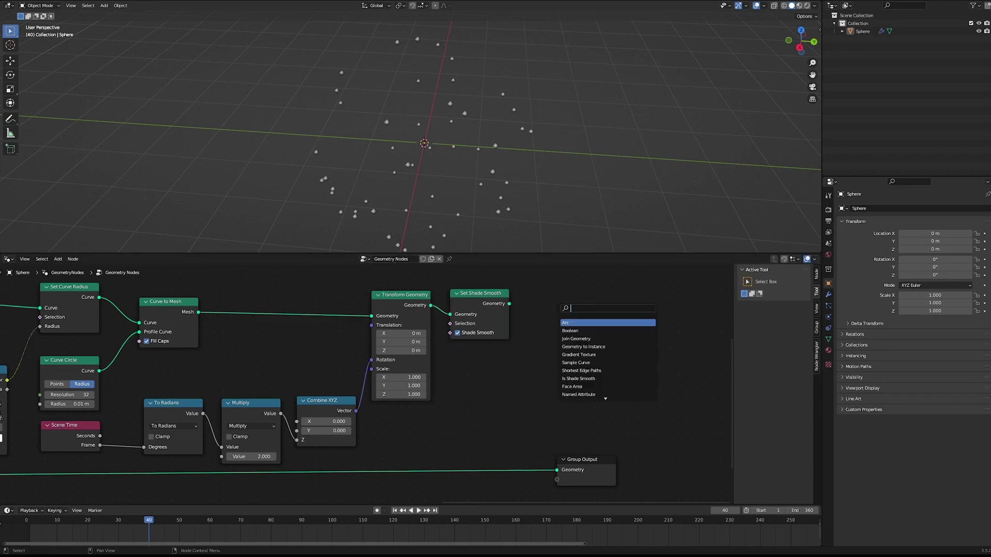
{"action": "left_click", "coordinate": [523, 366]}
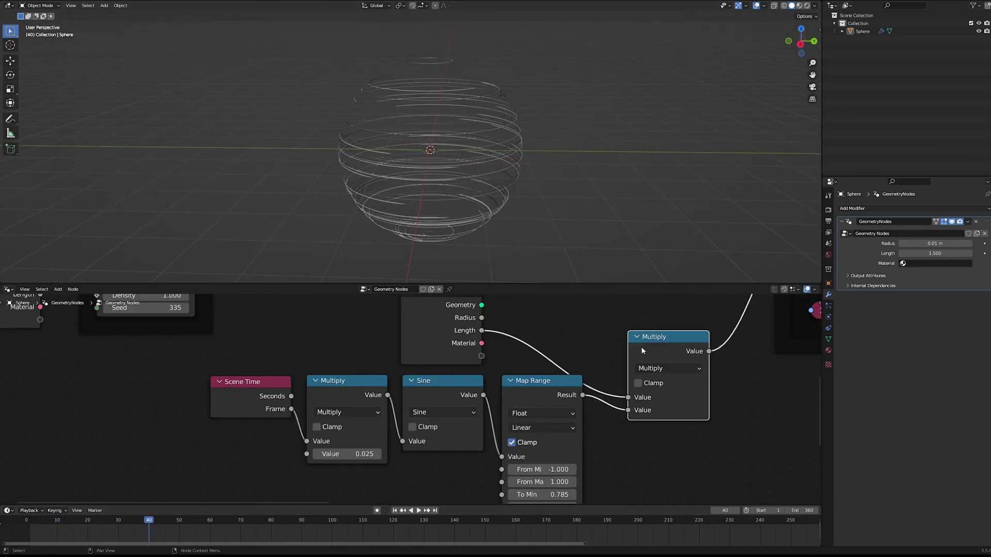
Step: Multiply the group input's Value by 6.283 and connect the result to the Map Range's To Max
{"action": "key", "text": "space"}
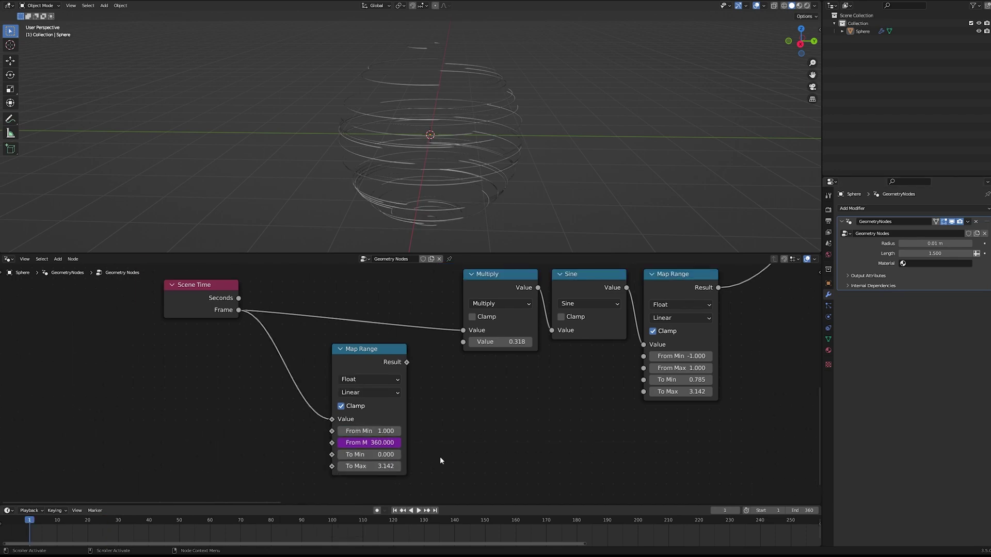
{"action": "key", "text": "shift+a"}
{"action": "left_click", "coordinate": [278, 405]}
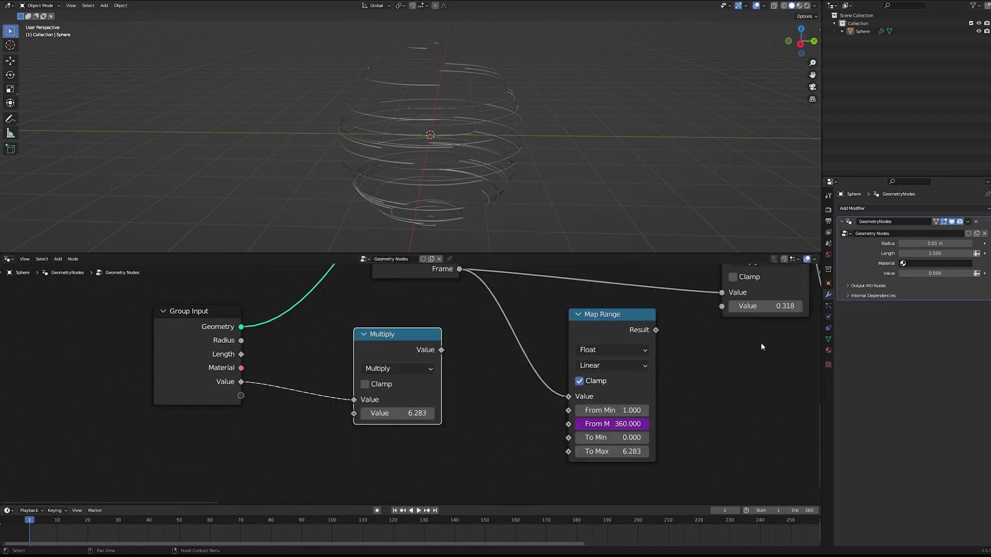
{"action": "left_click_drag", "start_coordinate": [442, 350], "coordinate": [568, 451]}
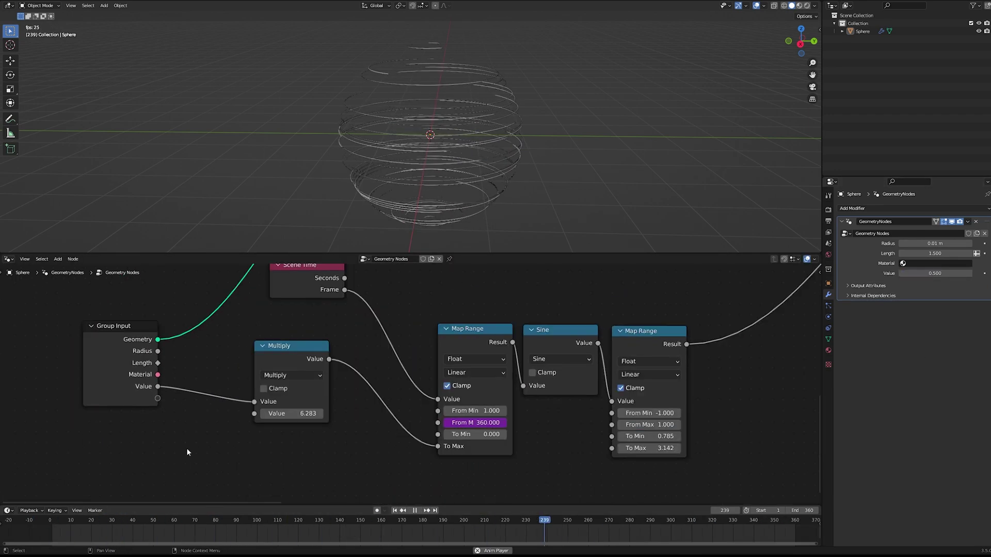
Step: Dissolve the Map Range node between Cosine and Multiply and adjust the link into Multiply
{"action": "scroll", "coordinate": [487, 293], "scroll_direction": "down", "scroll_amount": 3}
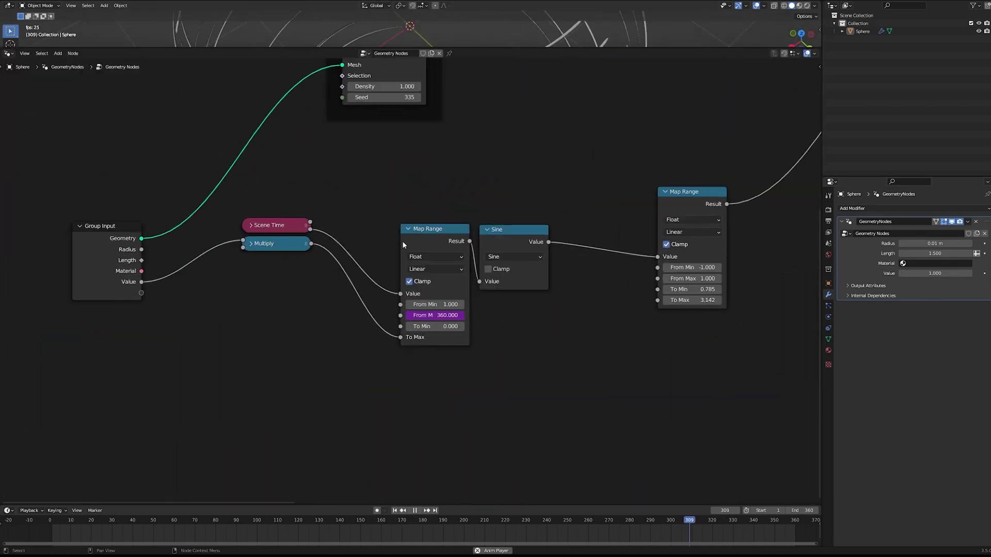
{"action": "middle_click_drag", "start_coordinate": [572, 175], "coordinate": [573, 203]}
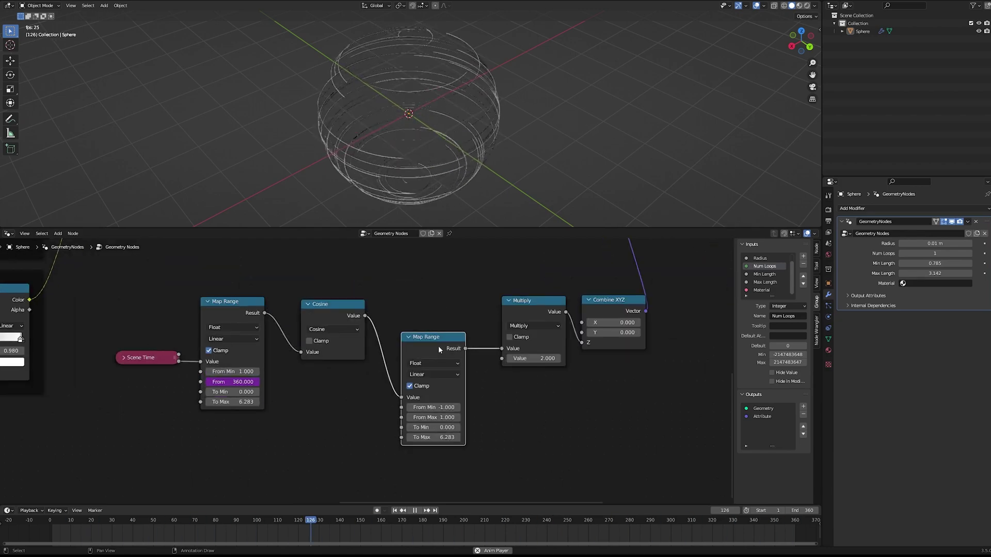
{"action": "key", "text": "ctrl+x"}
{"action": "left_click_drag", "start_coordinate": [501, 348], "coordinate": [505, 360]}
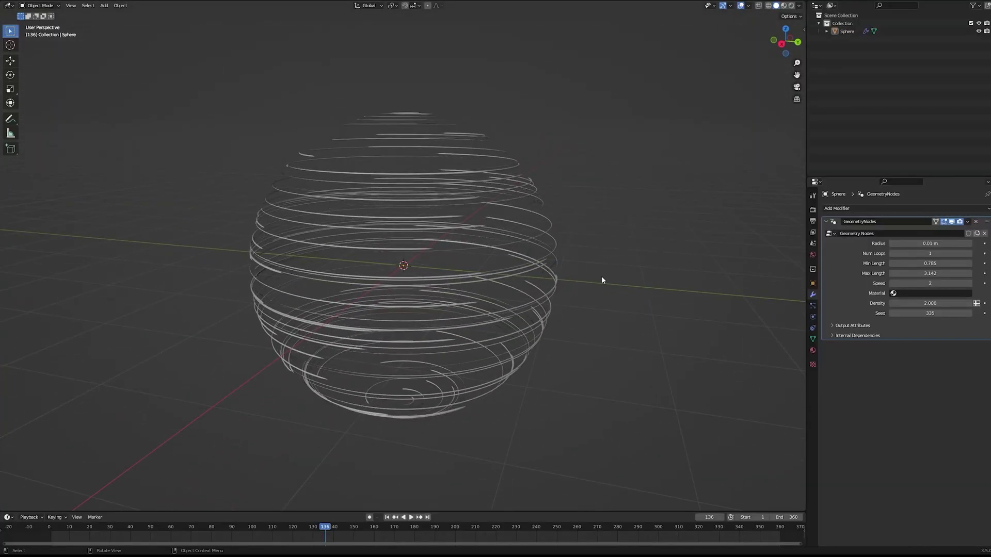
Step: Add a camera to the scene and scale up the sphere
{"action": "key", "text": "shift+a"}
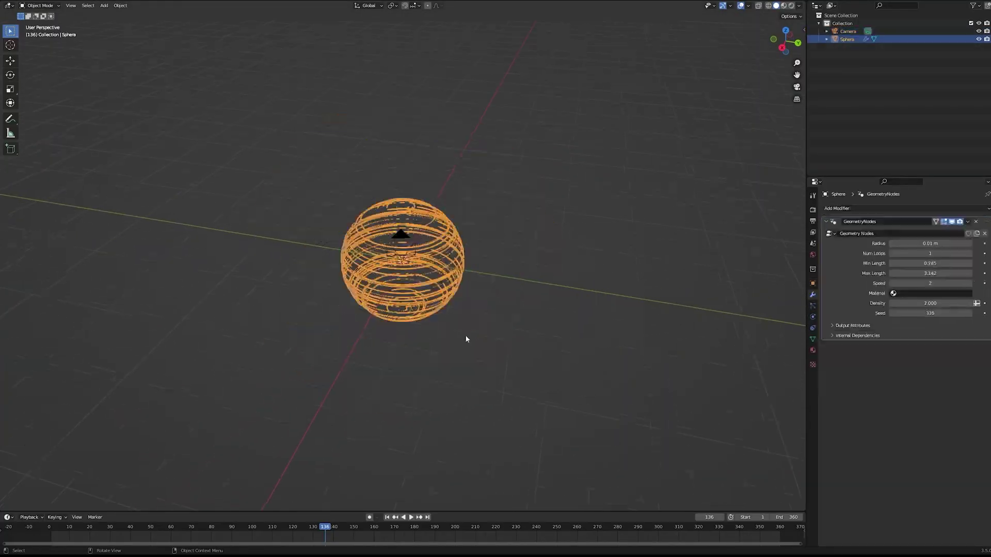
{"action": "key", "text": "s"}
{"action": "left_click", "coordinate": [693, 347]}
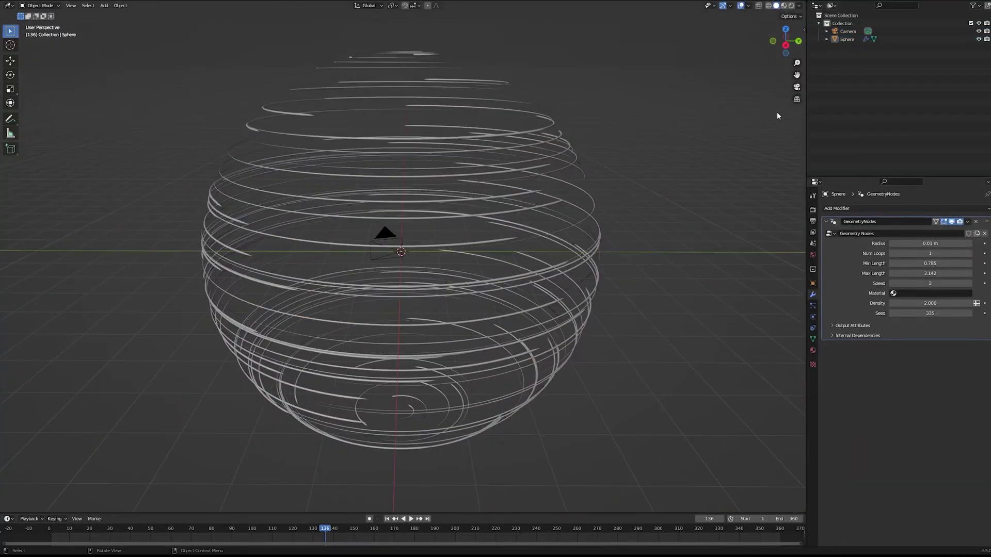
Step: Look through the camera, lock it to the view, and orbit to adjust its framing inside the sphere
{"action": "key", "text": "KP_0"}
{"action": "key", "text": "n"}
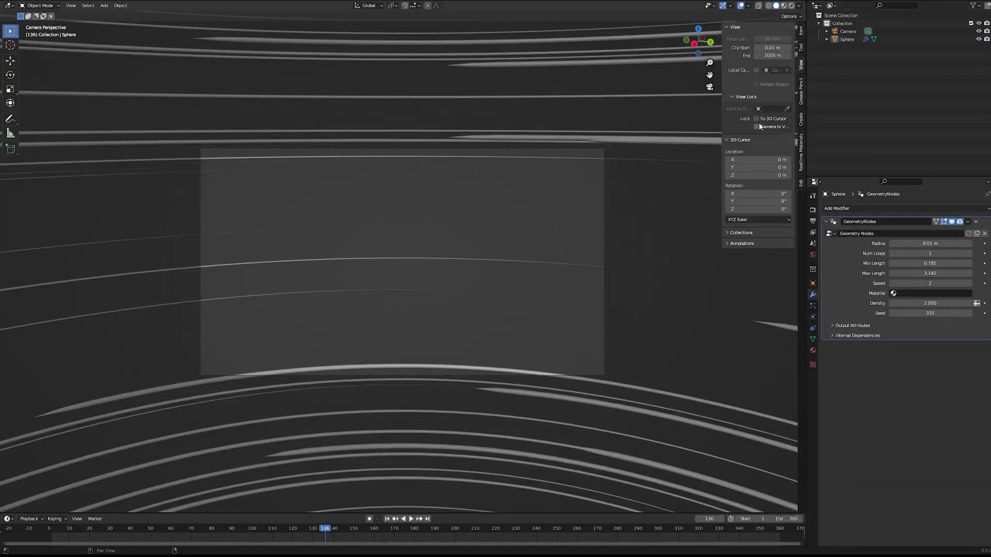
{"action": "left_click", "coordinate": [756, 126]}
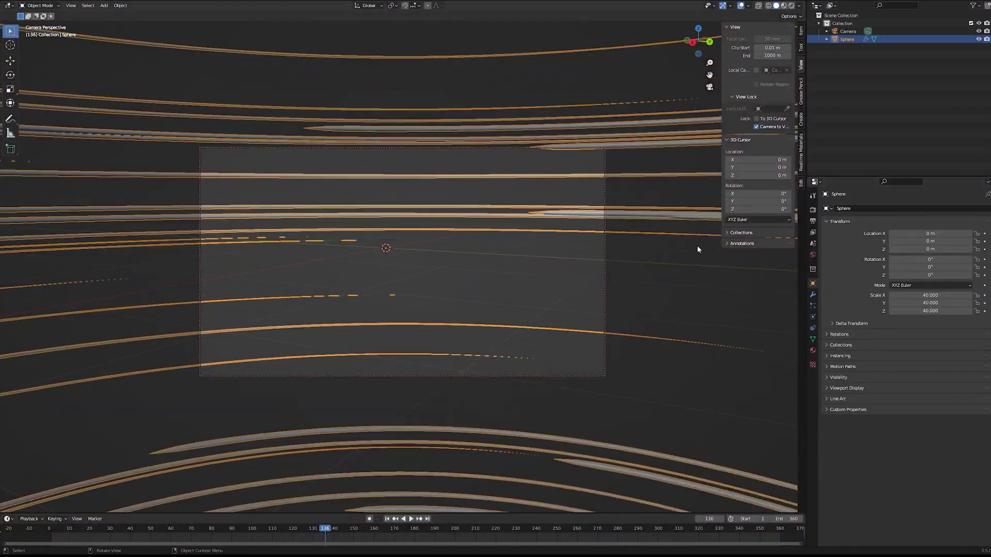
{"action": "left_click", "coordinate": [697, 250]}
{"action": "middle_click_drag", "start_coordinate": [394, 195], "coordinate": [424, 170]}
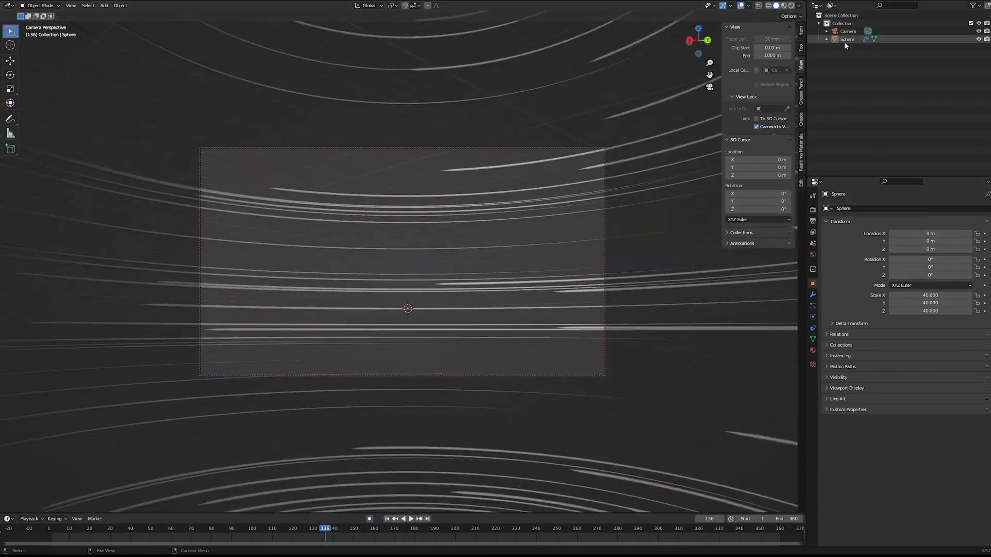
Step: Rotate the sphere of arcs about the X axis so the strands run diagonally through the camera frame
{"action": "left_click", "coordinate": [461, 257]}
{"action": "key", "text": "r"}
{"action": "key", "text": "x"}
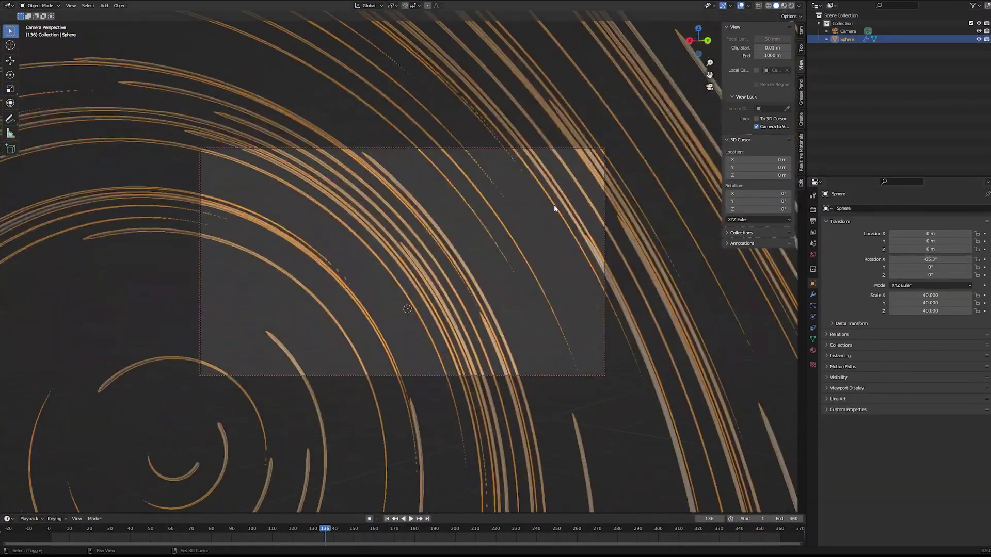
{"action": "middle_click_drag", "start_coordinate": [569, 215], "coordinate": [495, 230]}
{"action": "key", "text": "r"}
{"action": "key", "text": "x"}
{"action": "left_click", "coordinate": [508, 228]}
Step: Set the camera's focal length to 5 mm and reorient it to frame the swirling arcs
{"action": "left_click", "coordinate": [847, 31]}
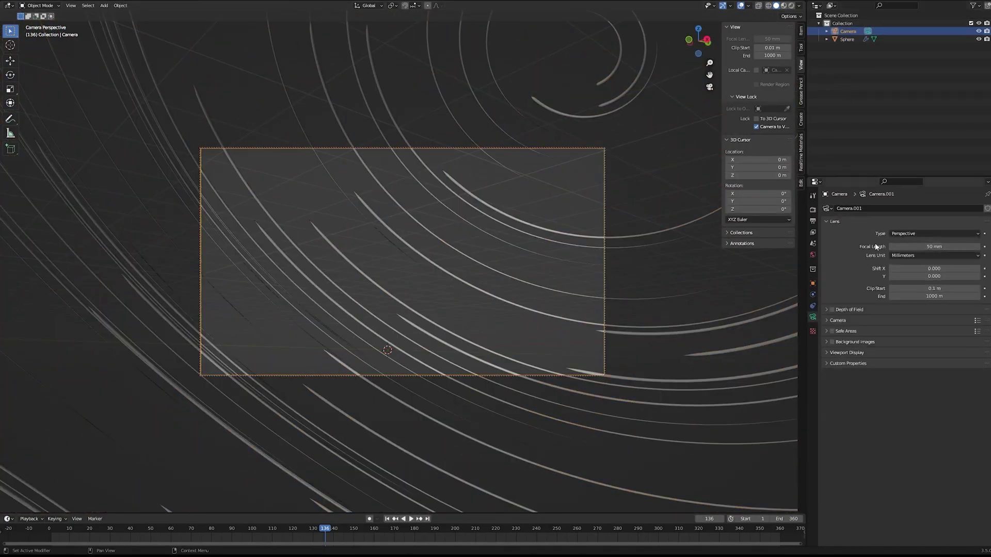
{"action": "left_click_drag", "start_coordinate": [973, 248], "coordinate": [938, 249]}
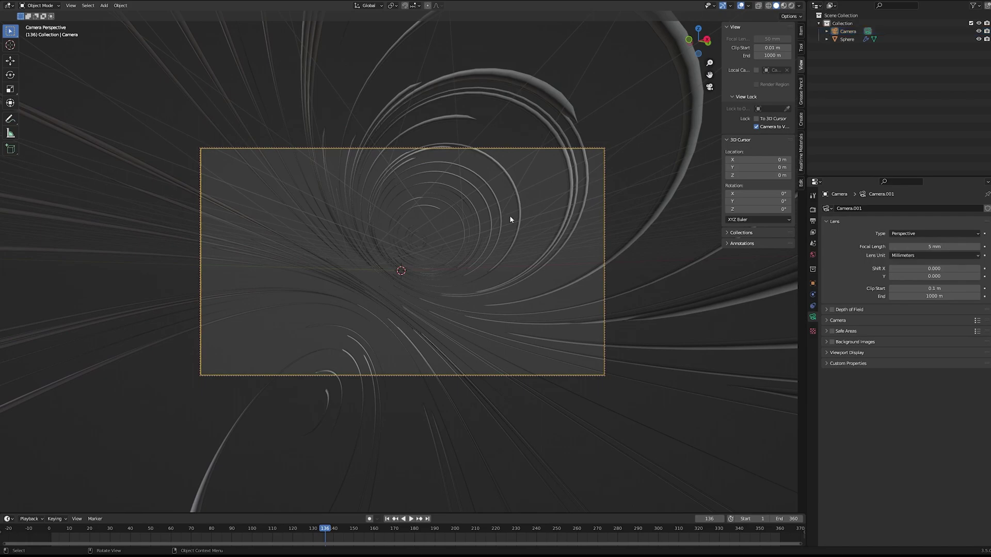
{"action": "mouse_move", "coordinate": [510, 219]}
{"action": "middle_mouse_down"}
{"action": "mouse_move", "coordinate": [454, 219]}
{"action": "mouse_move", "coordinate": [449, 206]}
{"action": "mouse_move", "coordinate": [400, 252]}
{"action": "mouse_move", "coordinate": [424, 200]}
{"action": "mouse_move", "coordinate": [433, 243]}
{"action": "mouse_move", "coordinate": [416, 316]}
{"action": "mouse_move", "coordinate": [416, 307]}
{"action": "middle_mouse_up"}
{"action": "left_click", "coordinate": [497, 233]}
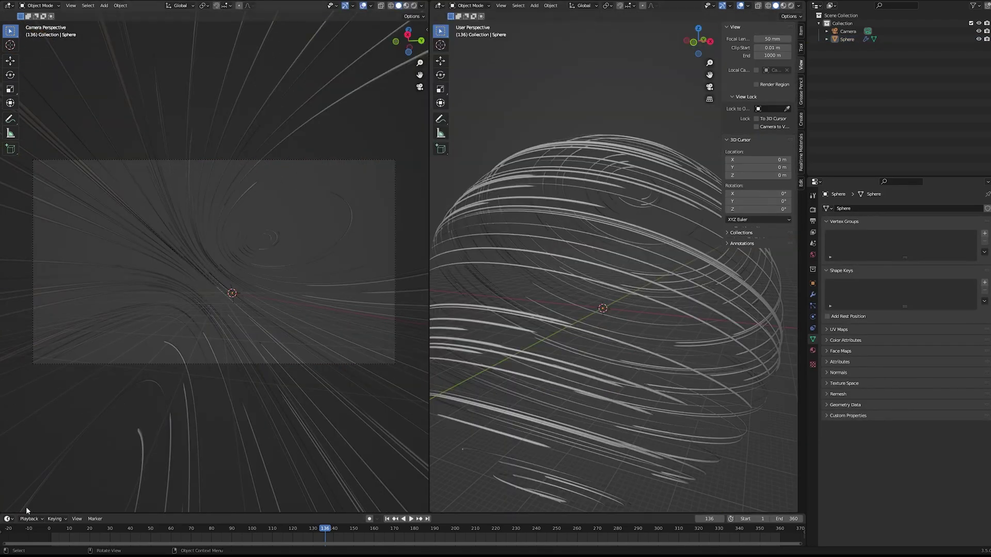
Step: Split off a large area above the timeline, make it a Shader Editor, and create a material for the sphere
{"action": "left_click_drag", "start_coordinate": [27, 513], "coordinate": [2, 297]}
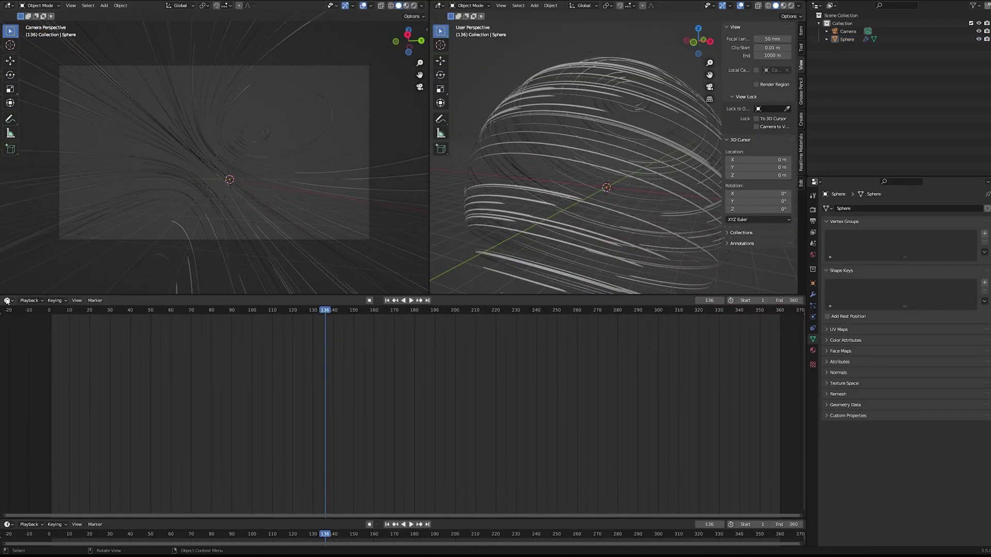
{"action": "left_click", "coordinate": [8, 301]}
{"action": "left_click", "coordinate": [27, 367]}
{"action": "left_click", "coordinate": [485, 253]}
{"action": "middle_click_drag", "start_coordinate": [478, 383], "coordinate": [548, 395]}
{"action": "scroll", "coordinate": [548, 381], "scroll_direction": "up", "scroll_amount": 6}
{"action": "left_click", "coordinate": [747, 269]}
Step: Set the world background color to black and show the camera view with material preview shading
{"action": "left_click", "coordinate": [813, 211]}
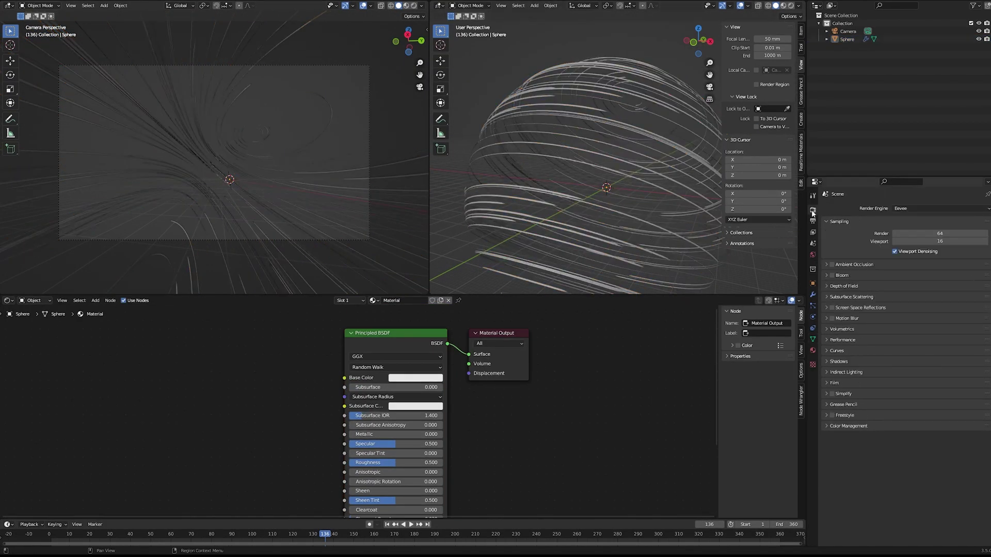
{"action": "left_click", "coordinate": [812, 255]}
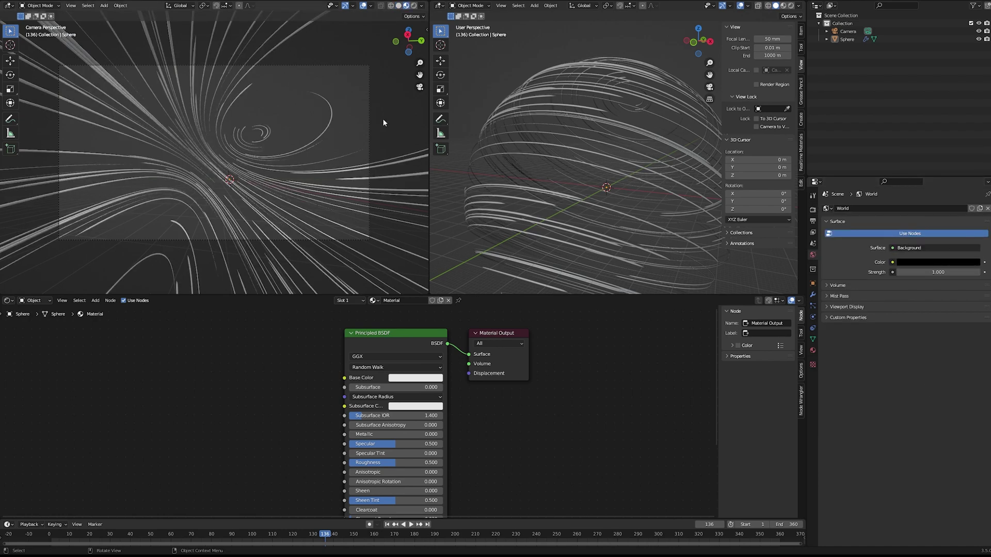
Step: Assign Material to the Material input of the sphere's Geometry Nodes modifier
{"action": "left_click", "coordinate": [846, 39]}
{"action": "left_click", "coordinate": [813, 294]}
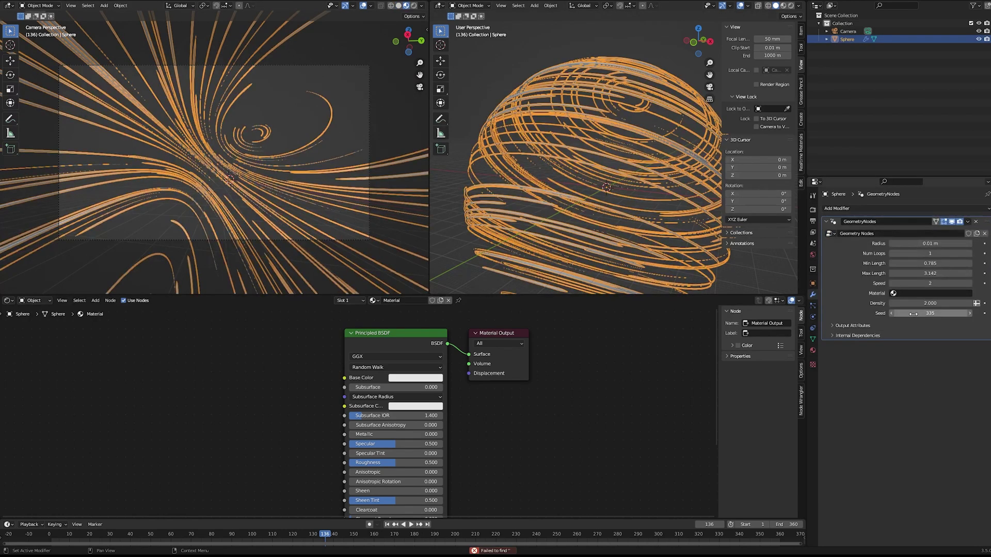
{"action": "scroll", "coordinate": [476, 359], "scroll_direction": "down", "scroll_amount": 2}
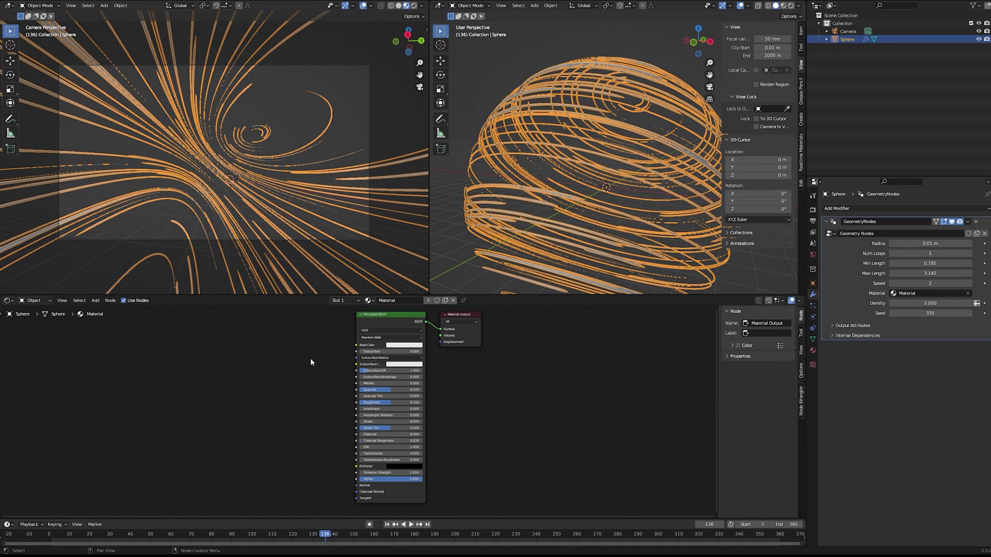
Step: Enlarge the node editor, add an Attribute node reading pos, and connect its Color to the material's Base Color
{"action": "left_click_drag", "start_coordinate": [335, 295], "coordinate": [337, 246]}
{"action": "left_click", "coordinate": [343, 231]}
{"action": "scroll", "coordinate": [271, 327], "scroll_direction": "up", "scroll_amount": 1}
{"action": "middle_click_drag", "start_coordinate": [269, 326], "coordinate": [362, 316]}
{"action": "scroll", "coordinate": [356, 315], "scroll_direction": "up", "scroll_amount": 3}
{"action": "key", "text": "shift+a"}
{"action": "key", "text": "s"}
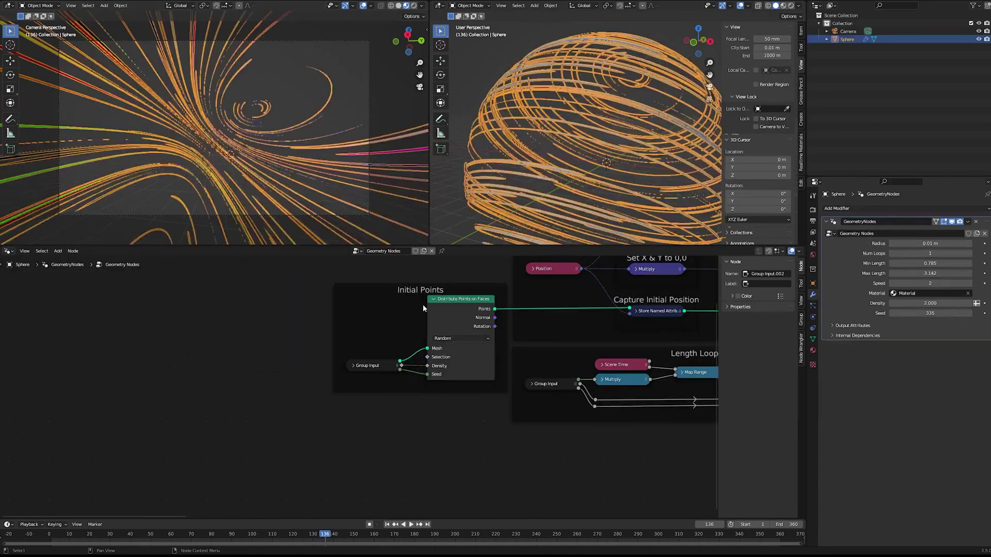
Step: Insert a vector Map Range node between Position and the Capture Initial Position attribute node, framed as Remap to Positive Values
{"action": "scroll", "coordinate": [420, 309], "scroll_direction": "up", "scroll_amount": 3}
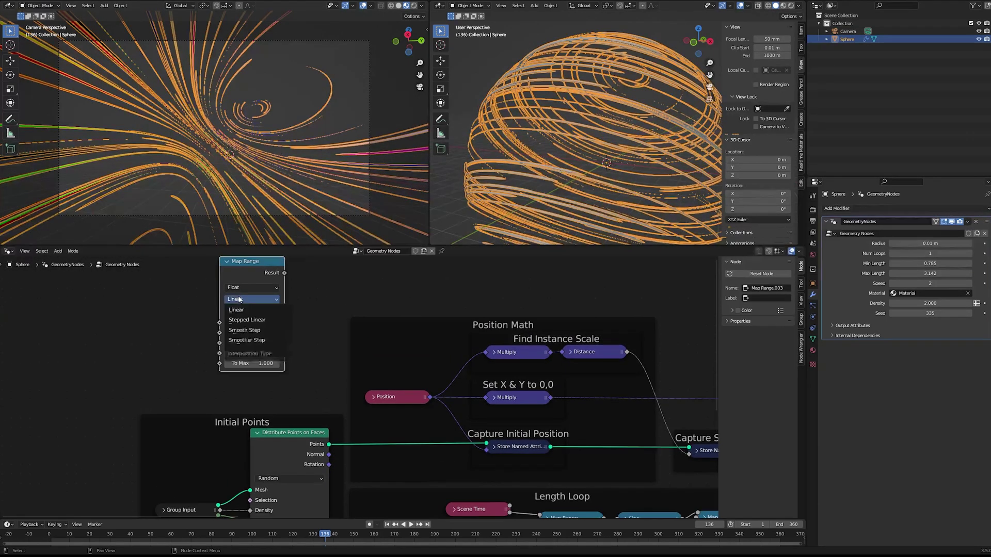
{"action": "mouse_move", "coordinate": [239, 288]}
{"action": "left_click", "coordinate": [240, 309]}
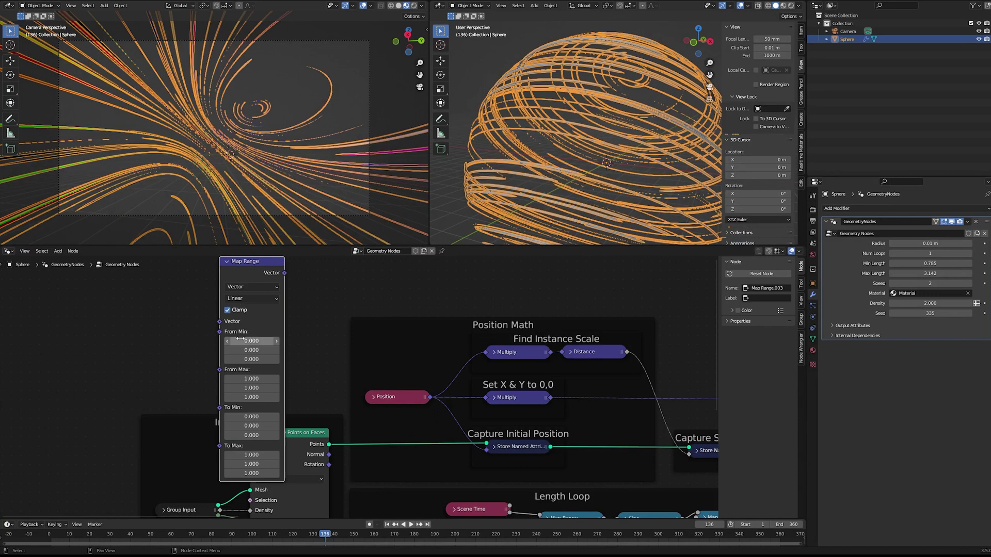
{"action": "left_click", "coordinate": [227, 261]}
{"action": "left_click_drag", "start_coordinate": [237, 262], "coordinate": [257, 334]}
{"action": "left_click_drag", "start_coordinate": [430, 397], "coordinate": [230, 323]}
{"action": "left_click_drag", "start_coordinate": [489, 438], "coordinate": [486, 443]}
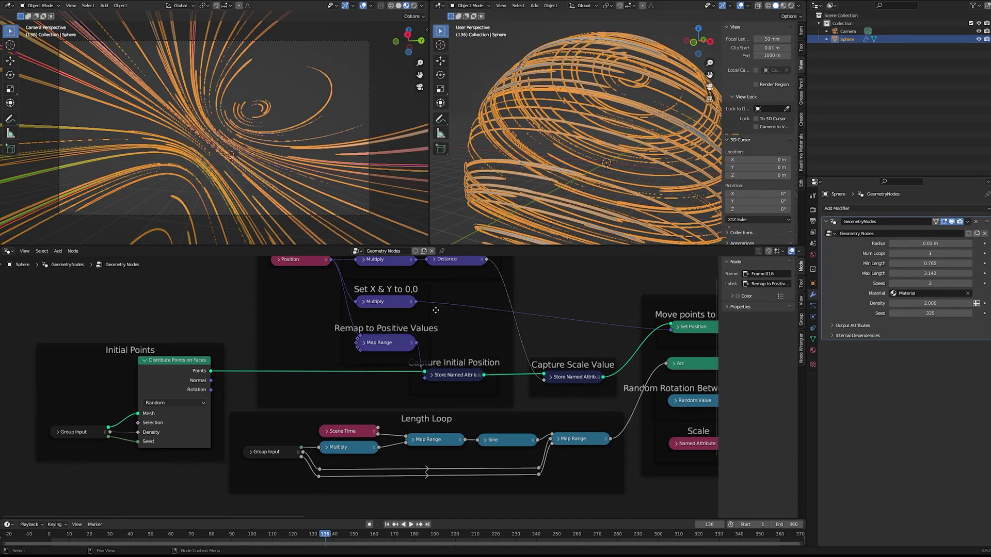
Step: Move the Find Instance Scale, Set X & Y to 0,0 and Remap to Positive Values frames left to tidy the node layout
{"action": "middle_click_drag", "start_coordinate": [436, 310], "coordinate": [454, 334]}
{"action": "left_click", "coordinate": [496, 287], "text": "shift"}
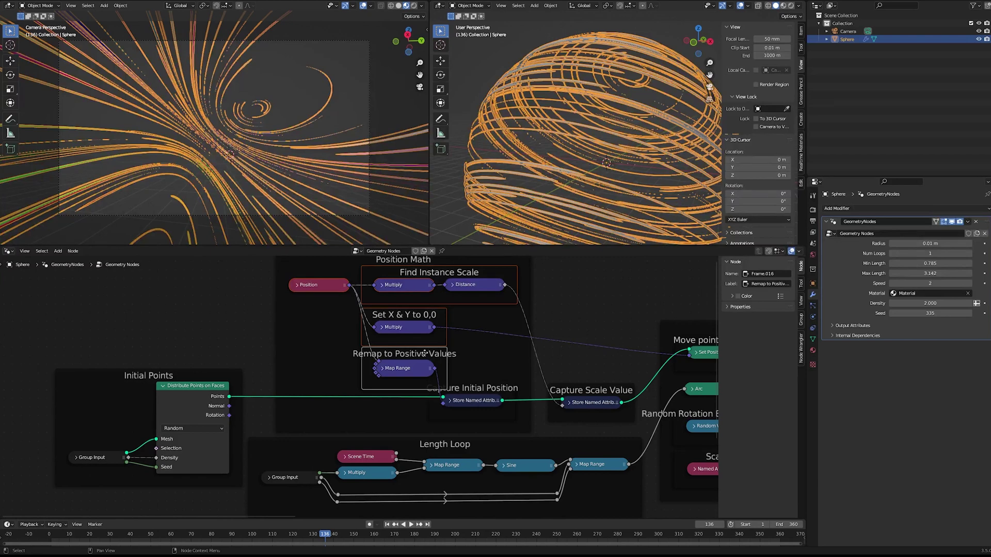
{"action": "left_click_drag", "start_coordinate": [424, 354], "coordinate": [390, 351]}
{"action": "scroll", "coordinate": [361, 335], "scroll_direction": "down", "scroll_amount": 1}
{"action": "middle_click_drag", "start_coordinate": [330, 351], "coordinate": [363, 353]}
{"action": "left_click_drag", "start_coordinate": [244, 371], "coordinate": [230, 372]}
{"action": "middle_click_drag", "start_coordinate": [327, 432], "coordinate": [294, 397]}
{"action": "left_click_drag", "start_coordinate": [296, 398], "coordinate": [289, 398]}
Step: Return to the sphere's material and insert an RGB Curves node between the Attribute node's Color and Base Color
{"action": "left_click", "coordinate": [220, 428]}
{"action": "scroll", "coordinate": [218, 423], "scroll_direction": "down", "scroll_amount": 6}
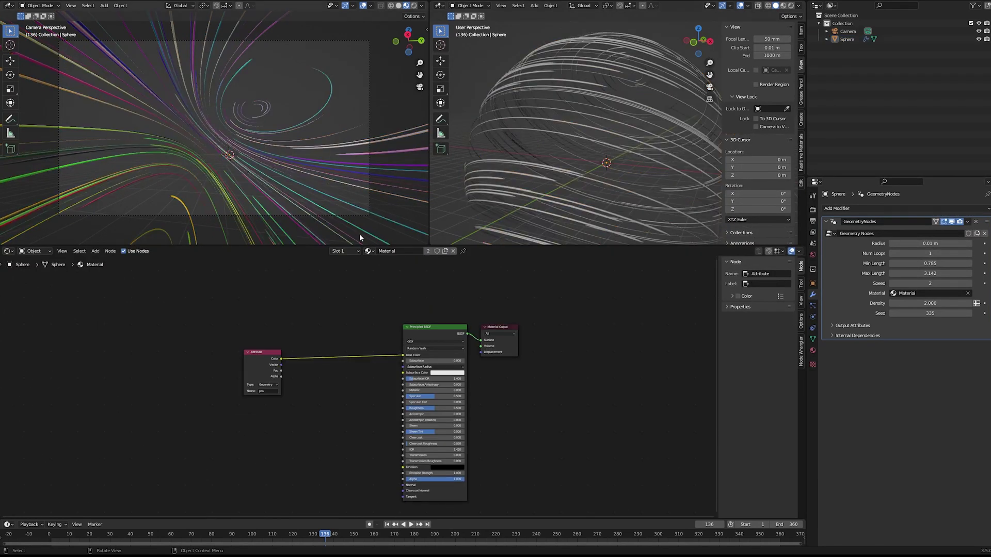
{"action": "scroll", "coordinate": [361, 390], "scroll_direction": "up", "scroll_amount": 6}
{"action": "middle_click_drag", "start_coordinate": [258, 368], "coordinate": [361, 361]}
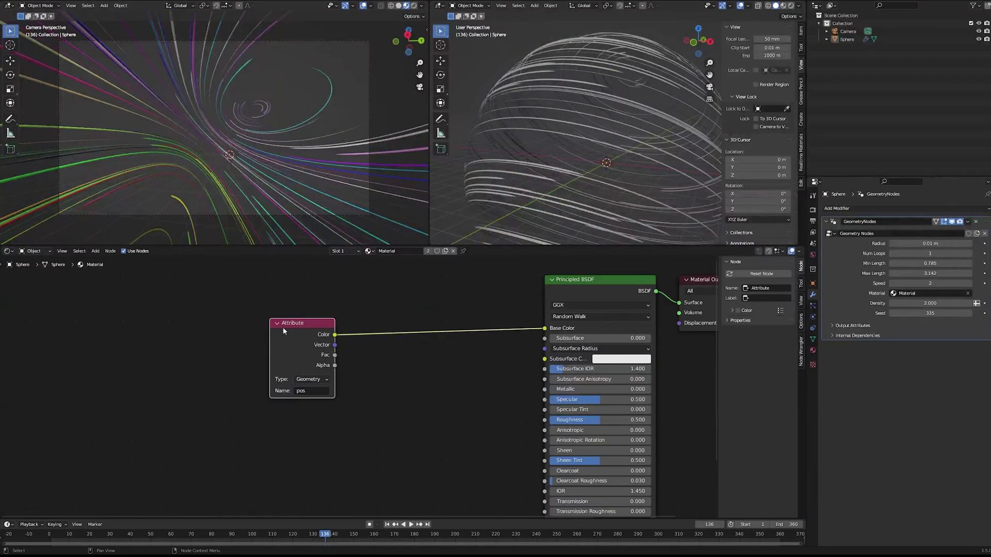
{"action": "left_click_drag", "start_coordinate": [282, 328], "coordinate": [143, 326]}
{"action": "key", "text": "shift+a"}
{"action": "left_click", "coordinate": [290, 310]}
{"action": "type", "text": "rgb"}
{"action": "key", "text": "Return"}
{"action": "left_click", "coordinate": [246, 319]}
{"action": "scroll", "coordinate": [247, 319], "scroll_direction": "up", "scroll_amount": 5}
Step: Reshape the red curve by raising its start point and pulling its midpoint and end point down
{"action": "left_click", "coordinate": [212, 316]}
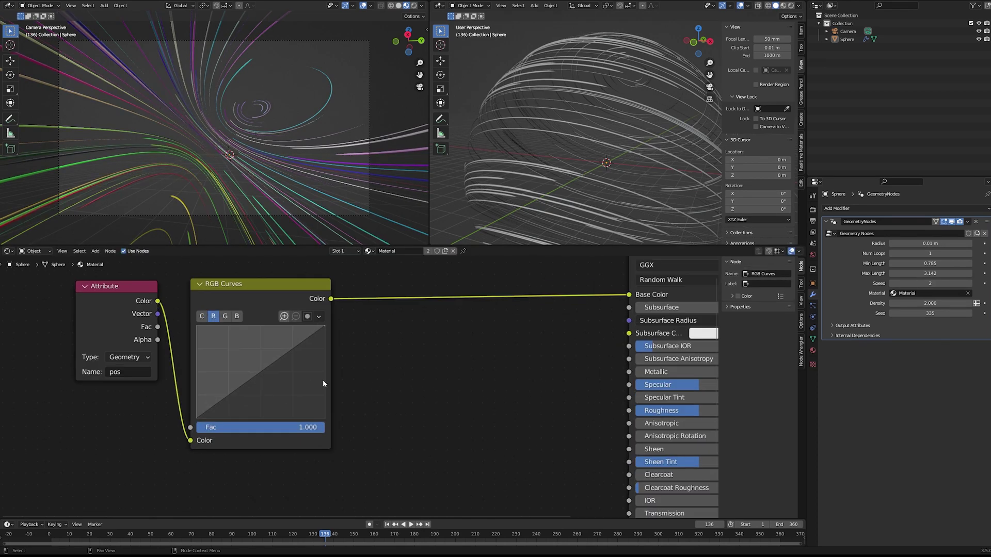
{"action": "scroll", "coordinate": [325, 382], "scroll_direction": "up", "scroll_amount": 3}
{"action": "middle_click_drag", "start_coordinate": [325, 382], "coordinate": [403, 390]}
{"action": "left_click_drag", "start_coordinate": [233, 434], "coordinate": [232, 416]}
{"action": "left_click_drag", "start_coordinate": [320, 364], "coordinate": [320, 426]}
{"action": "left_click_drag", "start_coordinate": [394, 319], "coordinate": [394, 427]}
Step: Reshape the green curve by raising its start point, lowering its end point and adjusting its middle
{"action": "left_click", "coordinate": [268, 307]}
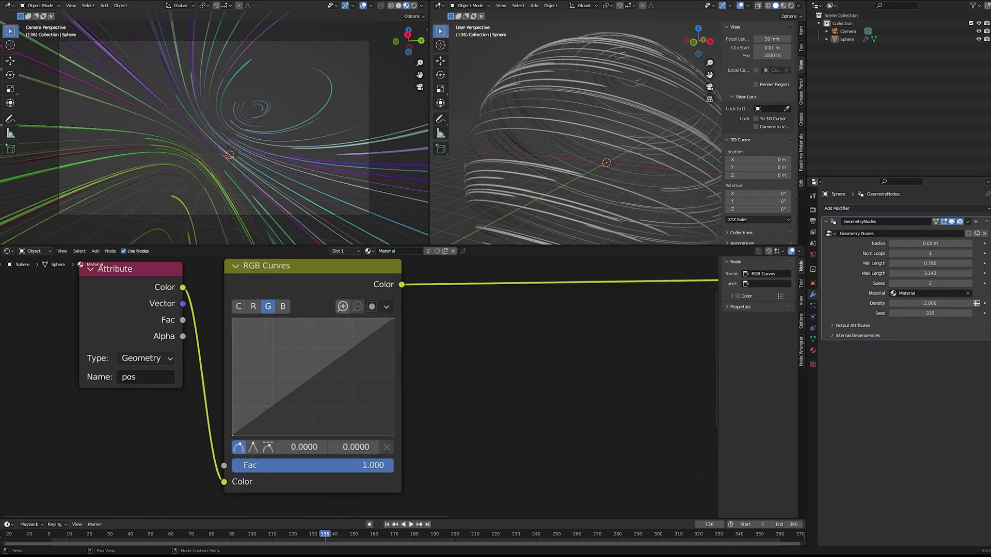
{"action": "left_click_drag", "start_coordinate": [232, 436], "coordinate": [233, 400]}
{"action": "left_click_drag", "start_coordinate": [394, 318], "coordinate": [394, 371]}
{"action": "left_click_drag", "start_coordinate": [305, 388], "coordinate": [305, 369]}
Step: Arch the blue curve by raising its start and middle and lowering its end point to about 0.58
{"action": "left_click", "coordinate": [283, 307]}
{"action": "left_click_drag", "start_coordinate": [232, 436], "coordinate": [232, 404]}
{"action": "left_click_drag", "start_coordinate": [307, 365], "coordinate": [307, 344]}
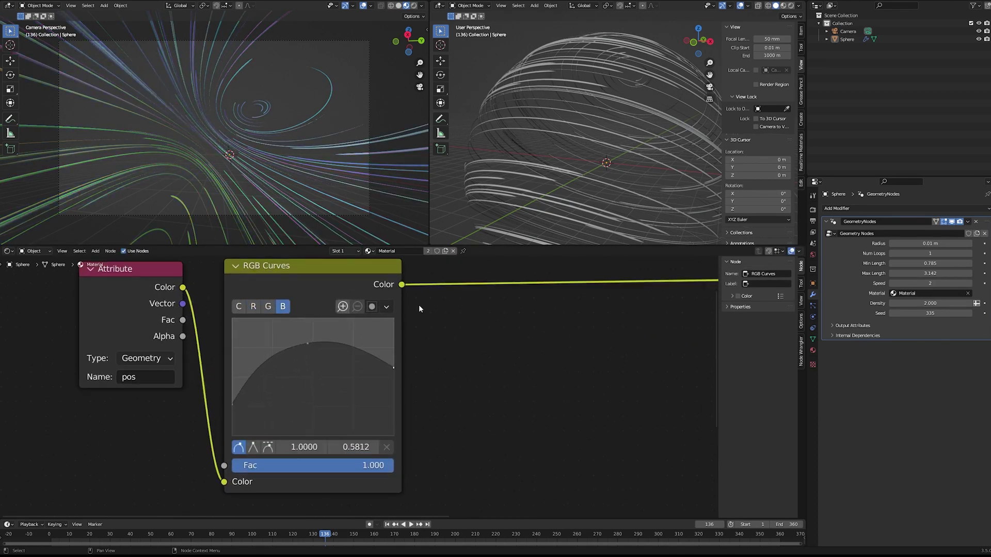
Step: Lower the green curve's middle point and set the red curve's middle point to about 0.509, 0.106
{"action": "left_click", "coordinate": [268, 306]}
{"action": "mouse_move", "coordinate": [297, 380]}
{"action": "left_mouse_down"}
{"action": "mouse_move", "coordinate": [312, 385]}
{"action": "mouse_move", "coordinate": [308, 395]}
{"action": "left_mouse_up"}
{"action": "left_click", "coordinate": [253, 306]}
Step: Insert a Hue Saturation Value node between RGB Curves and the Principled BSDF's Base Color
{"action": "scroll", "coordinate": [446, 346], "scroll_direction": "down", "scroll_amount": 4}
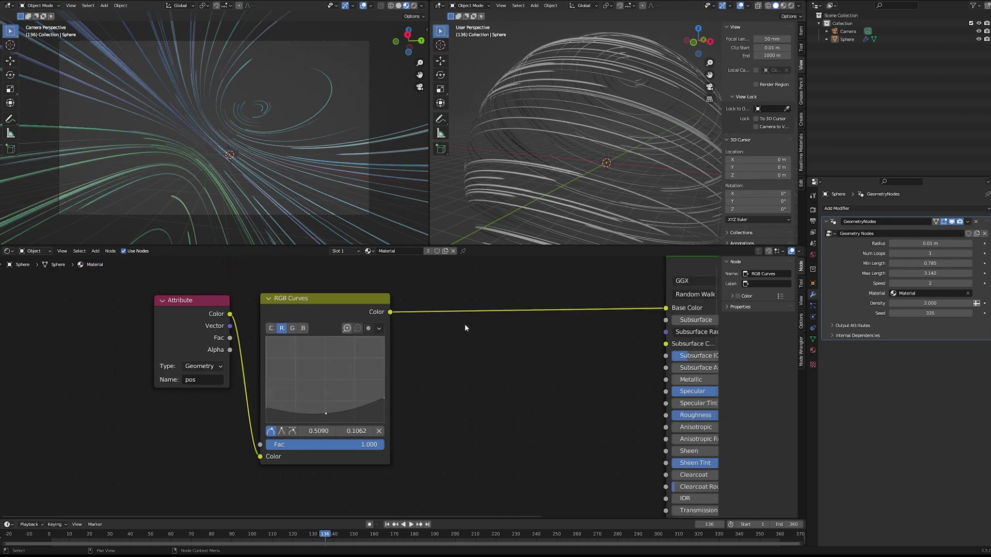
{"action": "key", "text": "shift+a"}
{"action": "type", "text": "shue"}
{"action": "key", "text": "Return"}
{"action": "left_click", "coordinate": [502, 327]}
{"action": "left_click_drag", "start_coordinate": [502, 327], "coordinate": [485, 310]}
{"action": "middle_click_drag", "start_coordinate": [595, 358], "coordinate": [518, 378]}
{"action": "scroll", "coordinate": [516, 376], "scroll_direction": "up", "scroll_amount": 3}
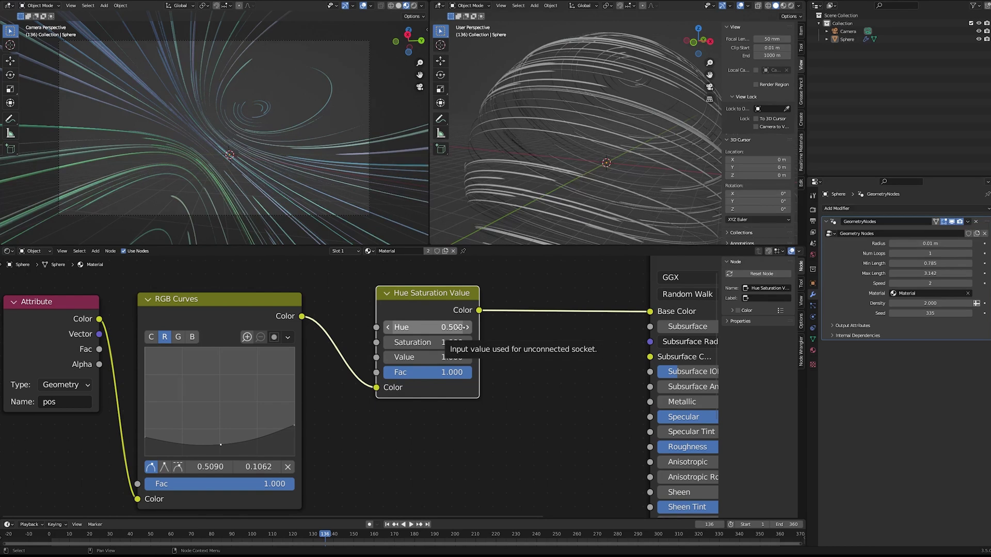
Step: Set Saturation to 0.8 and also connect the Hue Saturation Value Color to the Principled BSDF's Emission
{"action": "left_click_drag", "start_coordinate": [442, 342], "coordinate": [392, 343]}
{"action": "left_click", "coordinate": [346, 294]}
{"action": "scroll", "coordinate": [402, 331], "scroll_direction": "down", "scroll_amount": 7}
{"action": "middle_click_drag", "start_coordinate": [408, 335], "coordinate": [368, 271]}
{"action": "left_click_drag", "start_coordinate": [389, 278], "coordinate": [490, 447]}
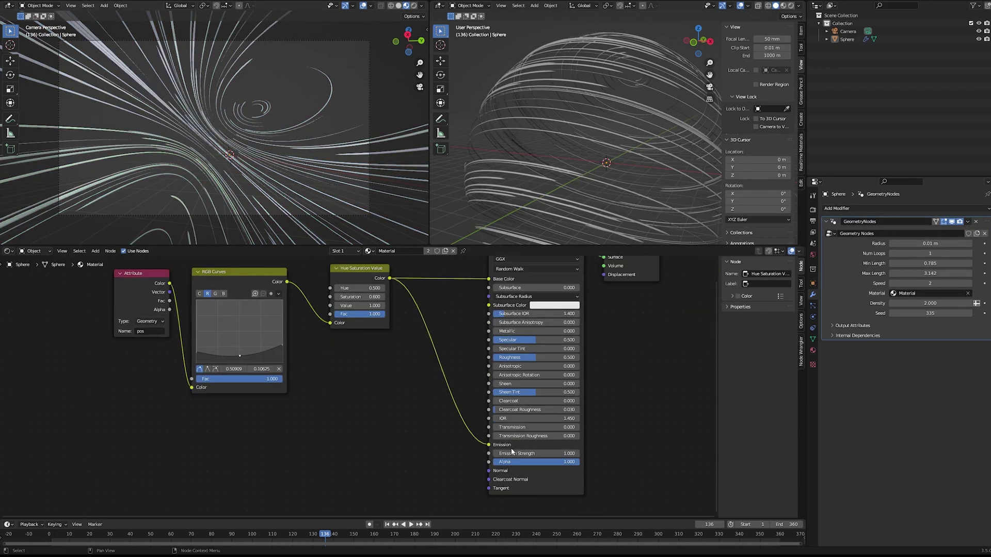
Step: Set the Hue to 0.1 and raise the middle point of the red curve
{"action": "scroll", "coordinate": [363, 321], "scroll_direction": "up", "scroll_amount": 5}
{"action": "middle_click_drag", "start_coordinate": [364, 321], "coordinate": [445, 369]}
{"action": "scroll", "coordinate": [447, 370], "scroll_direction": "up", "scroll_amount": 3}
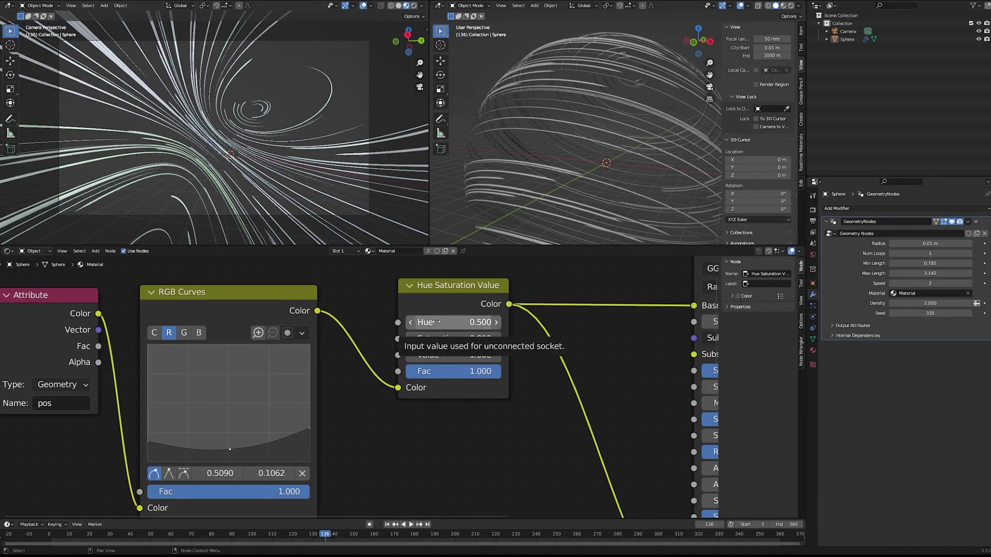
{"action": "left_click_drag", "start_coordinate": [436, 322], "coordinate": [506, 321]}
{"action": "left_click_drag", "start_coordinate": [230, 449], "coordinate": [231, 420]}
{"action": "scroll", "coordinate": [356, 387], "scroll_direction": "down", "scroll_amount": 1}
{"action": "left_click_drag", "start_coordinate": [207, 322], "coordinate": [206, 320]}
Step: Adjust the green curve's points, with its start at 0.375, and slightly lower the blue curve's middle point
{"action": "left_click", "coordinate": [197, 334]}
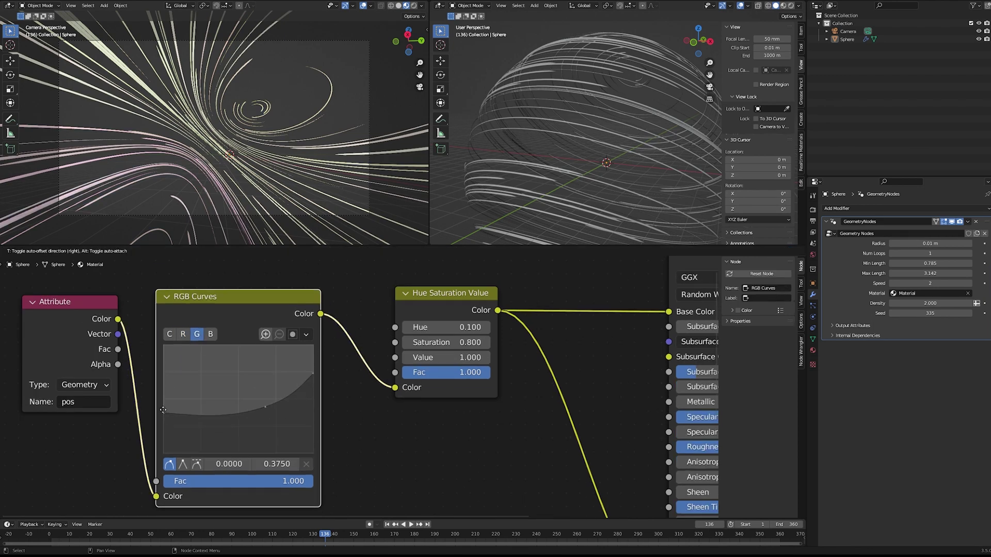
{"action": "left_click_drag", "start_coordinate": [239, 413], "coordinate": [248, 396]}
{"action": "left_click_drag", "start_coordinate": [312, 402], "coordinate": [312, 403]}
{"action": "left_click", "coordinate": [211, 334]}
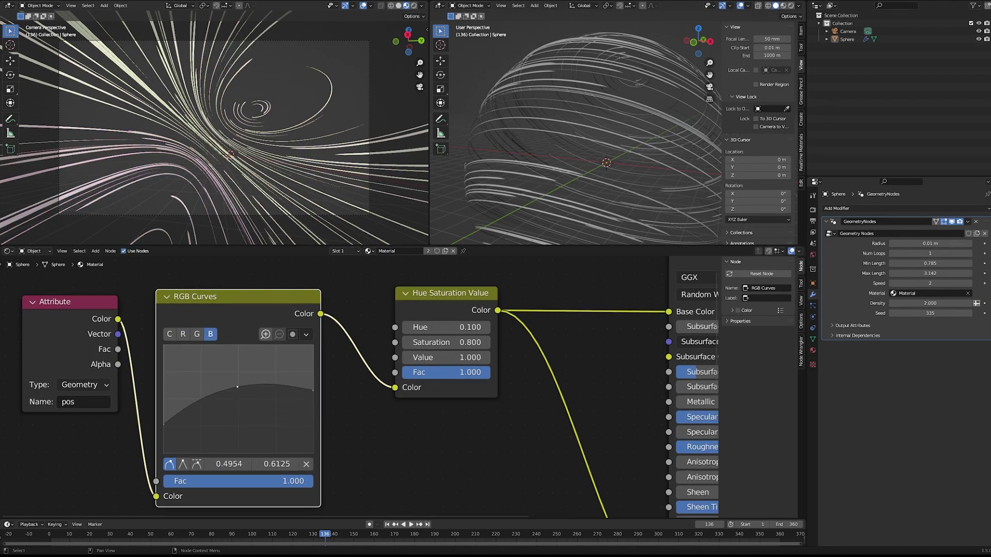
{"action": "left_click_drag", "start_coordinate": [237, 387], "coordinate": [237, 393]}
Step: Rework the red curve's start and middle points and lower its end point to 0.05
{"action": "left_click", "coordinate": [182, 335]}
{"action": "left_click_drag", "start_coordinate": [245, 437], "coordinate": [246, 443]}
{"action": "left_click_drag", "start_coordinate": [161, 435], "coordinate": [156, 432]}
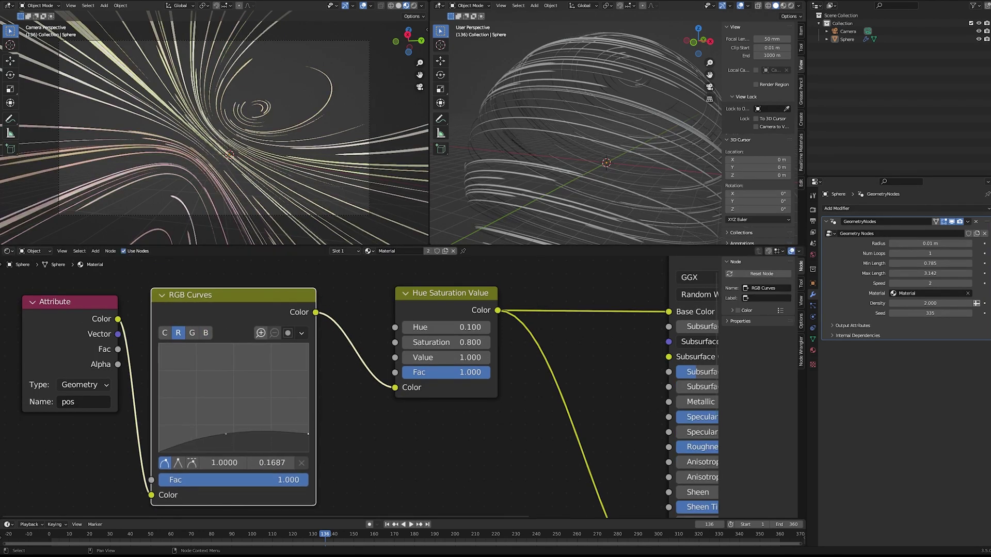
{"action": "left_click_drag", "start_coordinate": [309, 434], "coordinate": [308, 446]}
Step: Set the Hue of the Hue Saturation Value node to 0.7
{"action": "left_click", "coordinate": [486, 329]}
{"action": "left_click", "coordinate": [486, 329]}
{"action": "triple_click", "coordinate": [486, 327]}
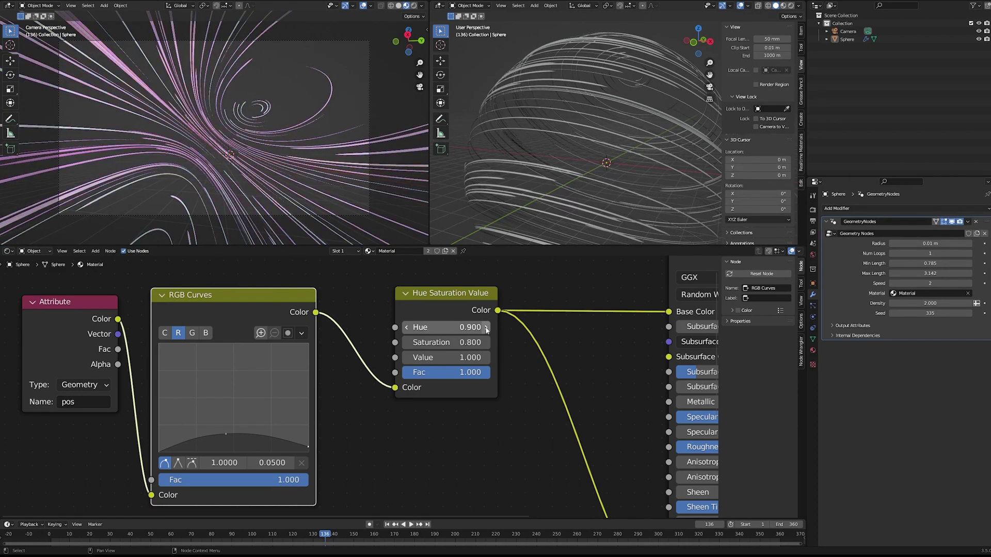
{"action": "triple_click", "coordinate": [408, 328]}
{"action": "left_click", "coordinate": [365, 327]}
Step: Switch the camera view to rendered shading and enlarge both 3D viewports above the node editor
{"action": "scroll", "coordinate": [362, 330], "scroll_direction": "down", "scroll_amount": 1}
{"action": "left_click", "coordinate": [413, 6]}
{"action": "left_click_drag", "start_coordinate": [413, 246], "coordinate": [402, 339]}
{"action": "scroll", "coordinate": [291, 153], "scroll_direction": "up", "scroll_amount": 2}
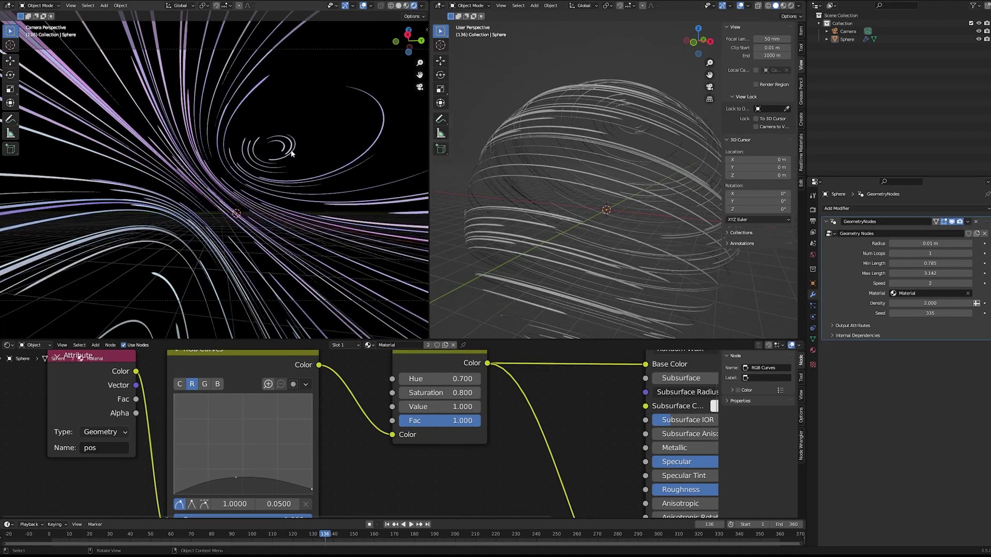
Step: Raise the red curve's middle point and set the blue curve's middle point to about 0.43, 0.65
{"action": "scroll", "coordinate": [292, 153], "scroll_direction": "down", "scroll_amount": 1}
{"action": "mouse_move", "coordinate": [236, 477]}
{"action": "left_mouse_down"}
{"action": "mouse_move", "coordinate": [235, 425]}
{"action": "mouse_move", "coordinate": [236, 465]}
{"action": "left_mouse_up"}
{"action": "left_click", "coordinate": [217, 384]}
{"action": "left_click_drag", "start_coordinate": [254, 449], "coordinate": [233, 429]}
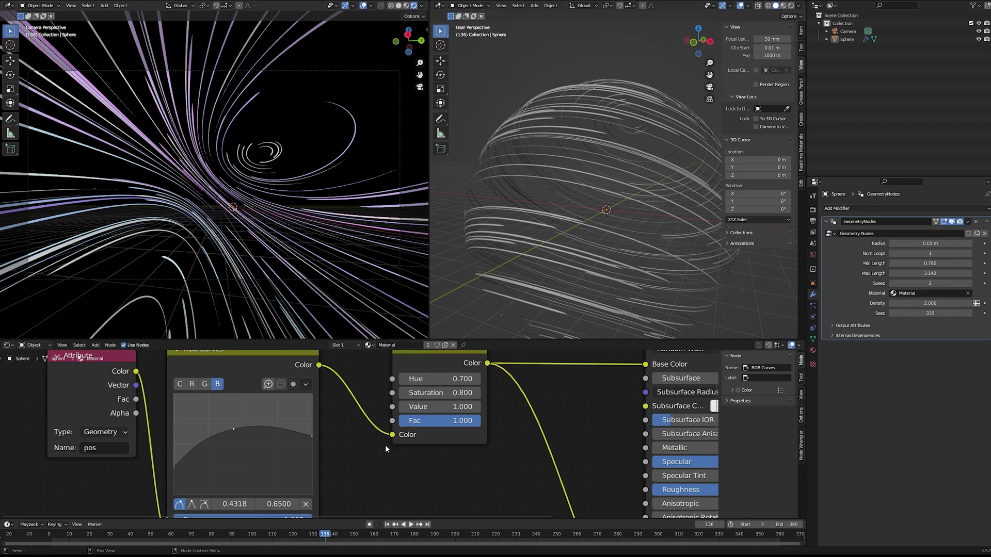
Step: Add a UV sphere, scale it up to about the size of the arc sphere, and give it a new material
{"action": "scroll", "coordinate": [374, 408], "scroll_direction": "down", "scroll_amount": 3}
{"action": "key", "text": "shift+a"}
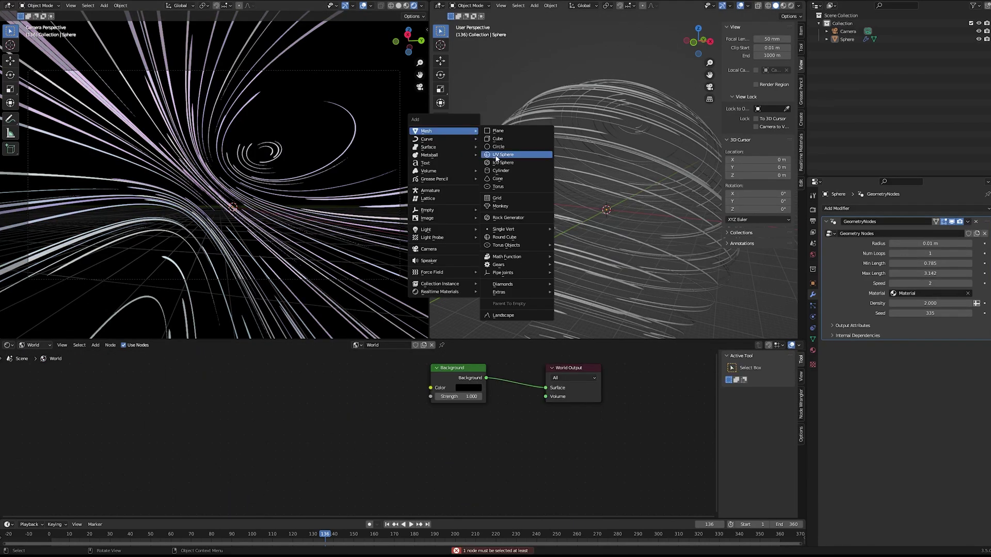
{"action": "left_click", "coordinate": [496, 155]}
{"action": "right_click", "coordinate": [478, 208]}
{"action": "left_click", "coordinate": [478, 208]}
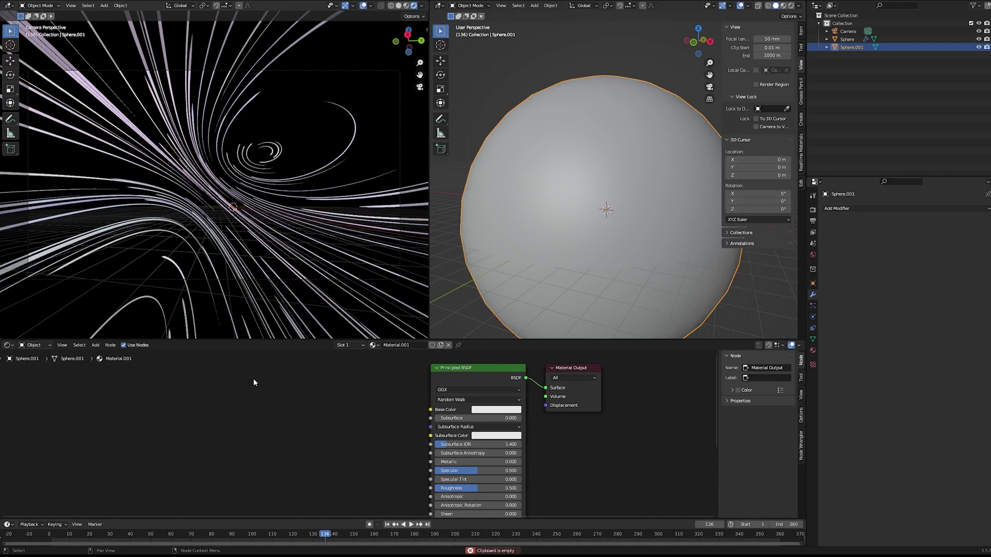
Step: Add a Layer Weight node and a color Mix node to the surrounding sphere's material, with color A dark blue and color B black
{"action": "key", "text": "shift+a"}
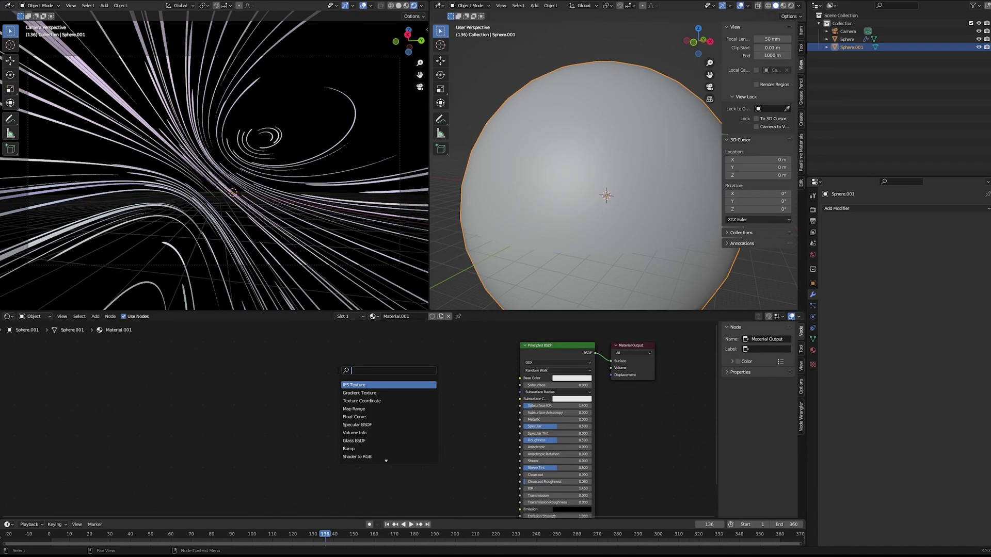
{"action": "type", "text": "lay"}
{"action": "key", "text": "Return"}
{"action": "left_click", "coordinate": [279, 371]}
{"action": "key", "text": "shift+a"}
{"action": "key", "text": "s"}
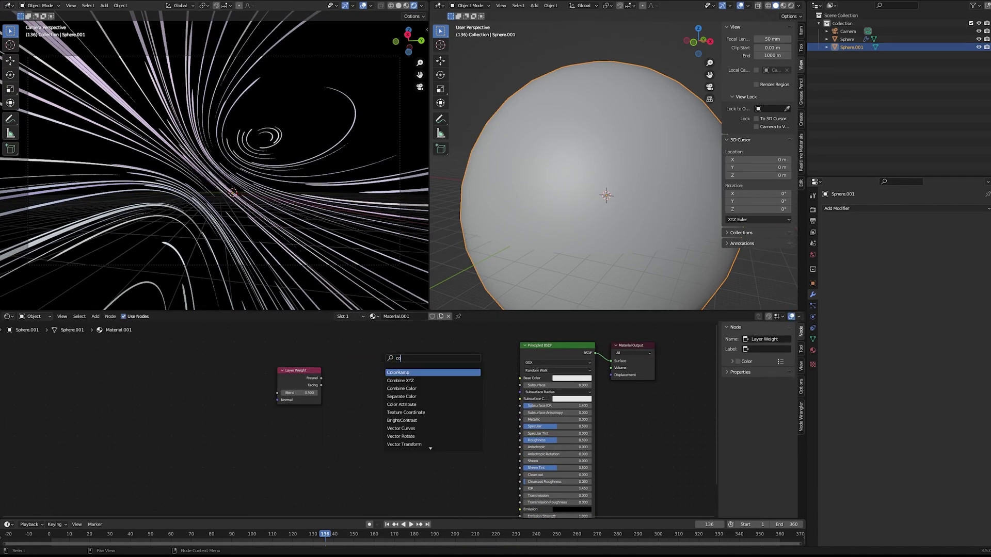
{"action": "type", "text": "mix"}
{"action": "key", "text": "Return"}
{"action": "left_click", "coordinate": [410, 412]}
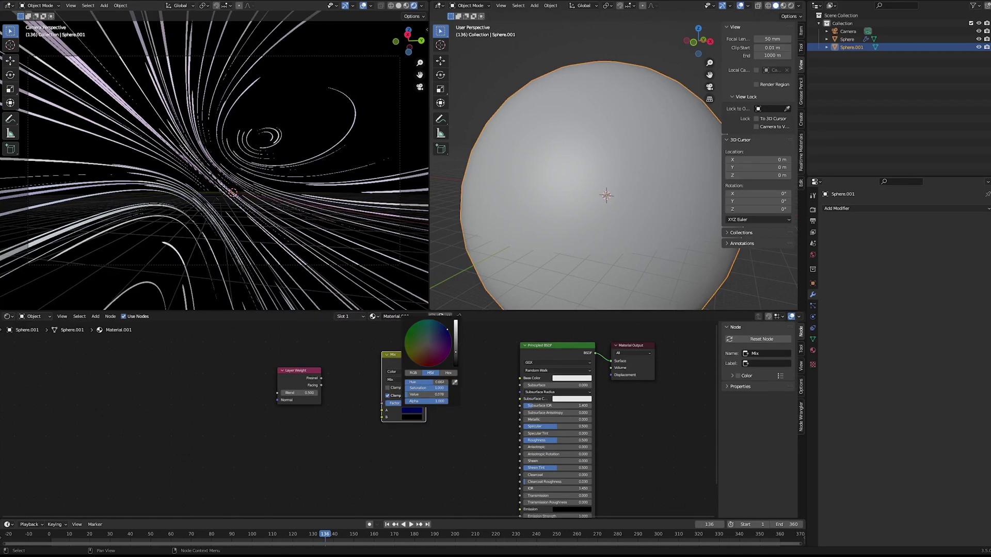
Step: Connect Layer Weight Facing to the Mix Factor, and the Mix Result to the Principled BSDF's Base Color and Emission
{"action": "scroll", "coordinate": [355, 419], "scroll_direction": "up", "scroll_amount": 3}
{"action": "left_click_drag", "start_coordinate": [312, 376], "coordinate": [389, 399]}
{"action": "left_click_drag", "start_coordinate": [415, 337], "coordinate": [396, 344]}
{"action": "left_click_drag", "start_coordinate": [424, 355], "coordinate": [564, 368]}
{"action": "scroll", "coordinate": [428, 419], "scroll_direction": "down", "scroll_amount": 4}
{"action": "left_click_drag", "start_coordinate": [397, 340], "coordinate": [498, 471]}
{"action": "scroll", "coordinate": [426, 429], "scroll_direction": "up", "scroll_amount": 2}
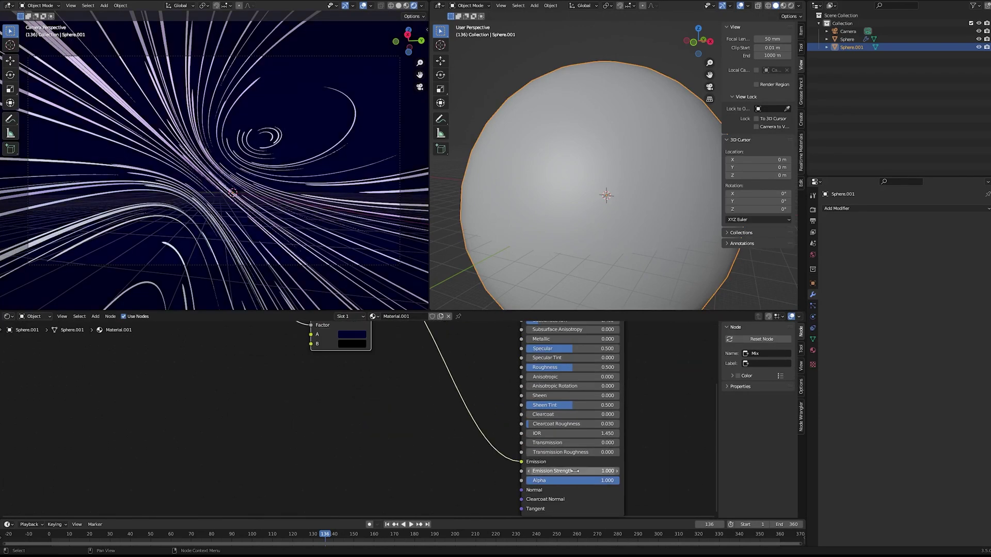
Step: Change the Mix node's color A to a dark teal
{"action": "left_click", "coordinate": [364, 414]}
{"action": "left_click", "coordinate": [393, 331]}
{"action": "scroll", "coordinate": [389, 379], "scroll_direction": "down", "scroll_amount": 1}
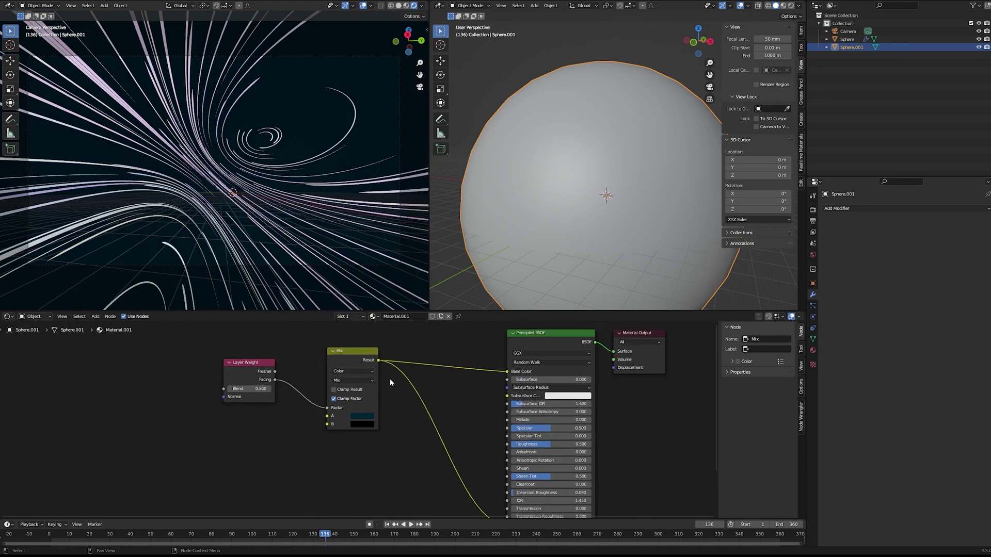
Step: Merge the two 3D viewports so the camera view takes the full width above the node editor
{"action": "left_click", "coordinate": [377, 261]}
{"action": "left_click_drag", "start_coordinate": [428, 308], "coordinate": [465, 278]}
{"action": "scroll", "coordinate": [462, 133], "scroll_direction": "down", "scroll_amount": 2}
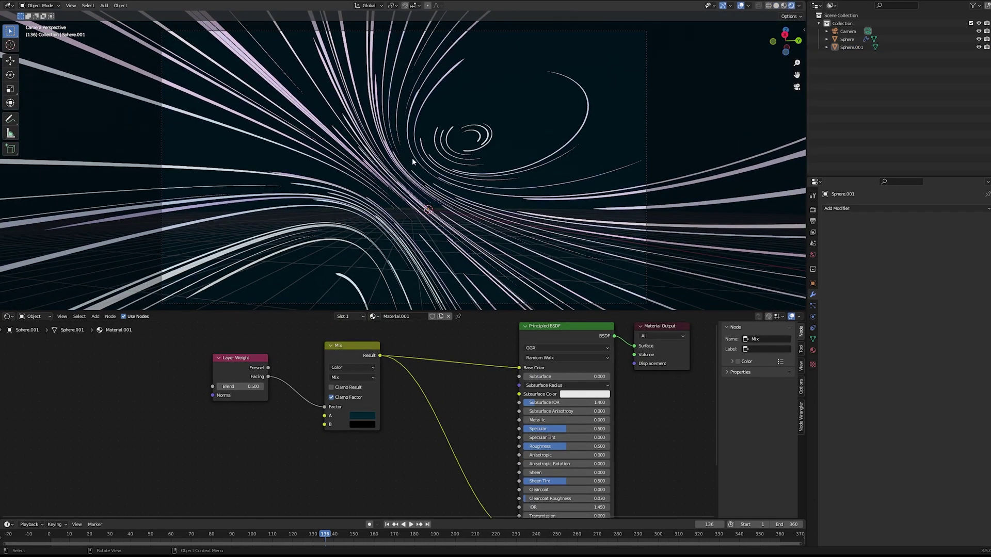
Step: In the arc sphere's material, set Saturation to 1 and move the blue curve's middle point to about 0.62, 0.26
{"action": "left_click", "coordinate": [413, 162]}
{"action": "middle_click_drag", "start_coordinate": [369, 339], "coordinate": [391, 336]}
{"action": "scroll", "coordinate": [392, 351], "scroll_direction": "up", "scroll_amount": 1}
{"action": "left_click", "coordinate": [459, 289]}
{"action": "scroll", "coordinate": [454, 351], "scroll_direction": "up", "scroll_amount": 1}
{"action": "left_click", "coordinate": [464, 278]}
{"action": "left_click", "coordinate": [846, 40]}
{"action": "left_click", "coordinate": [845, 89]}
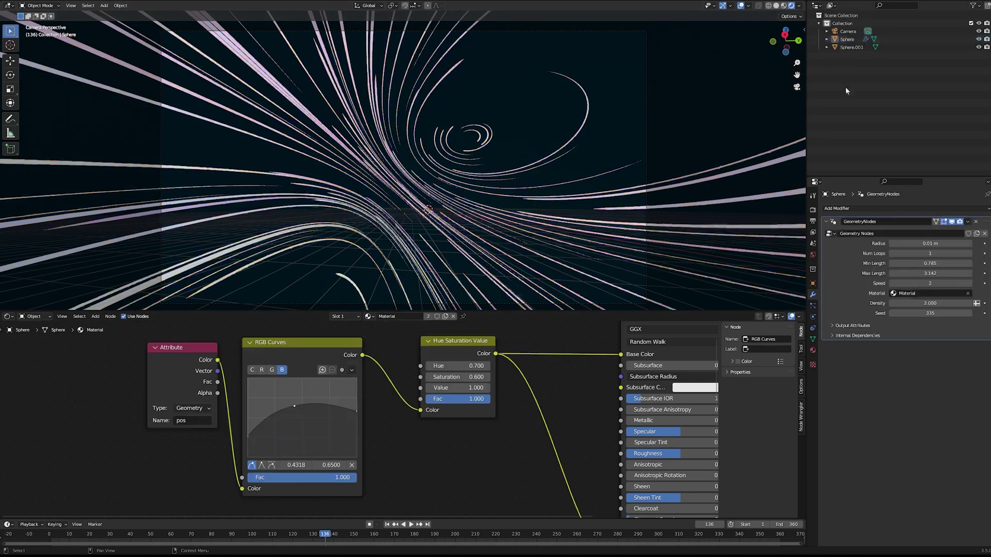
{"action": "left_click_drag", "start_coordinate": [295, 396], "coordinate": [297, 415]}
{"action": "left_click_drag", "start_coordinate": [458, 377], "coordinate": [485, 378]}
{"action": "left_click_drag", "start_coordinate": [298, 411], "coordinate": [315, 436]}
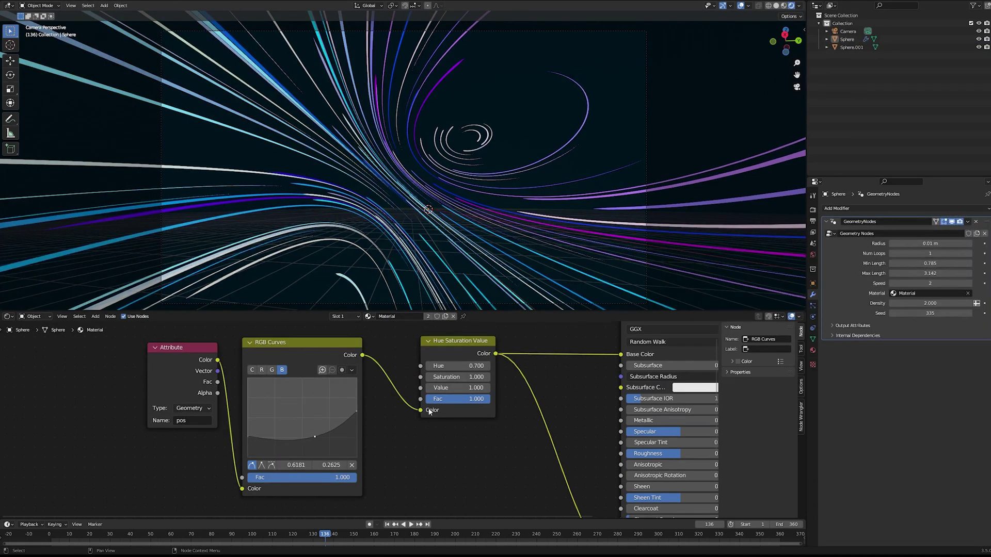
Step: Set the Hue to 1 and slightly raise both end points of the red curve in the arc material
{"action": "left_click_drag", "start_coordinate": [458, 365], "coordinate": [485, 365]}
{"action": "mouse_move", "coordinate": [314, 436]}
{"action": "left_mouse_down"}
{"action": "mouse_move", "coordinate": [297, 405]}
{"action": "mouse_move", "coordinate": [313, 426]}
{"action": "mouse_move", "coordinate": [310, 400]}
{"action": "mouse_move", "coordinate": [303, 442]}
{"action": "left_mouse_up"}
{"action": "left_click", "coordinate": [272, 370]}
{"action": "left_click", "coordinate": [261, 370]}
{"action": "left_click_drag", "start_coordinate": [249, 456], "coordinate": [250, 445]}
{"action": "left_click_drag", "start_coordinate": [356, 453], "coordinate": [354, 444]}
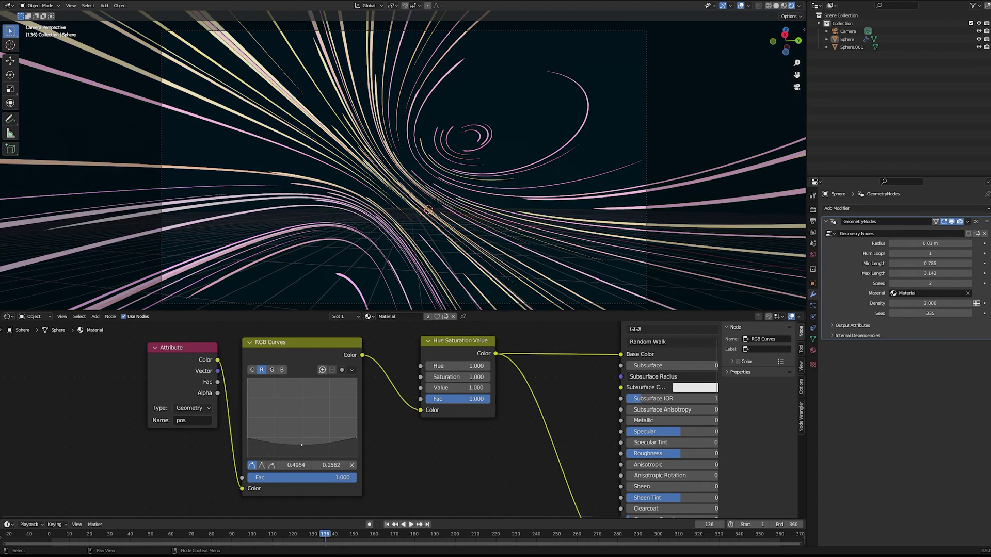
Step: Move the blue curve's middle point to about 0.70, 0.40
{"action": "left_click", "coordinate": [271, 370]}
{"action": "left_click", "coordinate": [281, 370]}
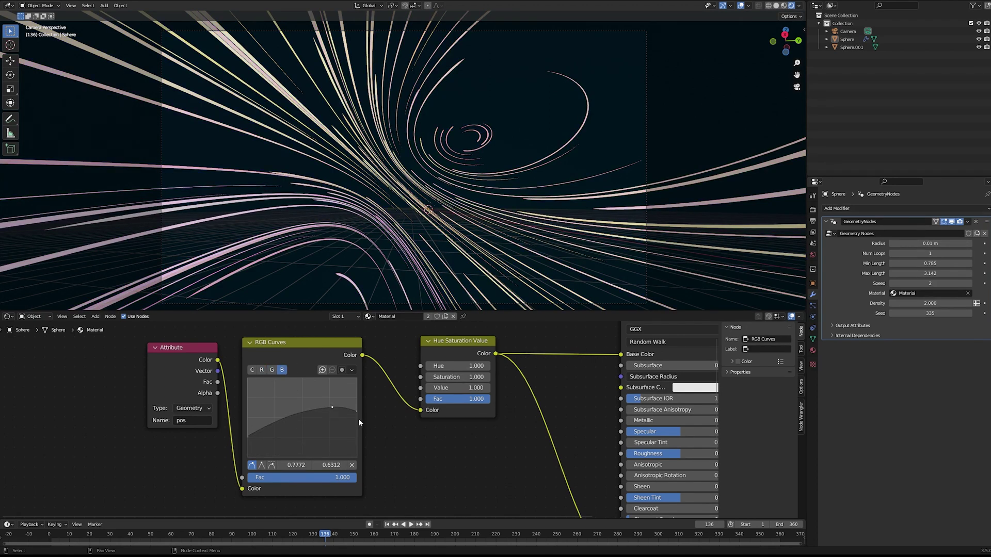
{"action": "left_click_drag", "start_coordinate": [332, 408], "coordinate": [320, 428]}
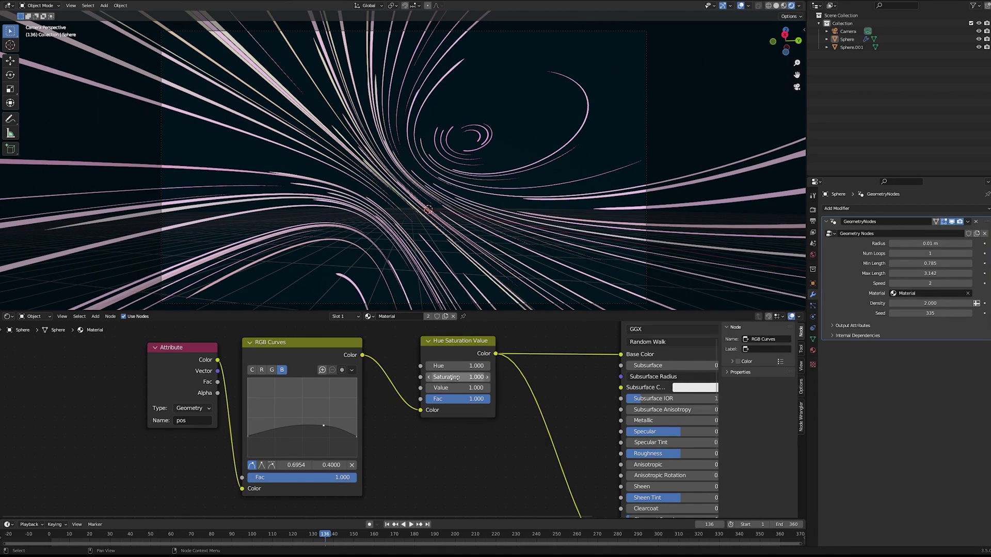
Step: Try other Hue values on the Hue Saturation Value node and settle on 0.7
{"action": "left_click", "coordinate": [430, 366]}
{"action": "left_click", "coordinate": [431, 367]}
{"action": "left_click", "coordinate": [430, 367]}
{"action": "left_click", "coordinate": [430, 367]}
{"action": "left_click", "coordinate": [487, 366]}
{"action": "left_click", "coordinate": [487, 365]}
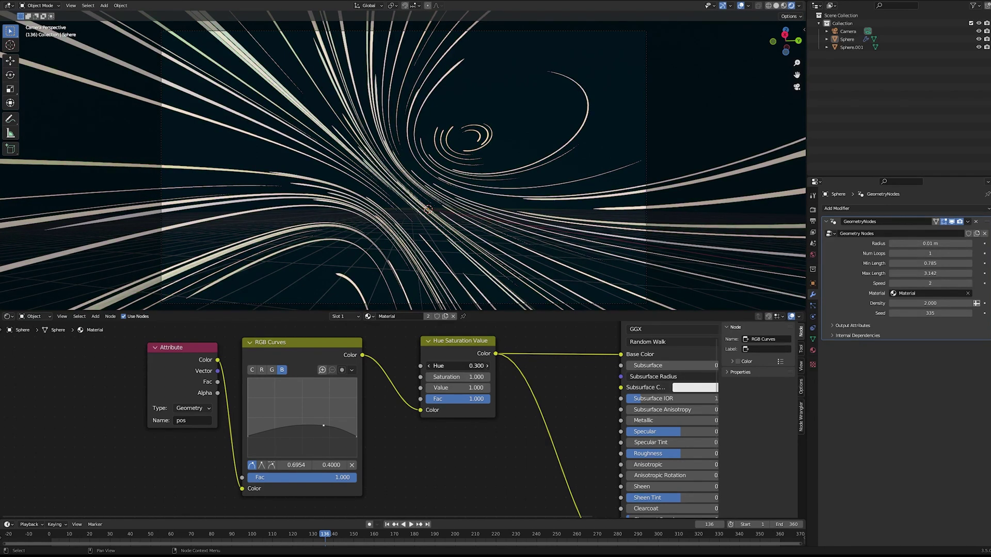
{"action": "left_click", "coordinate": [487, 366]}
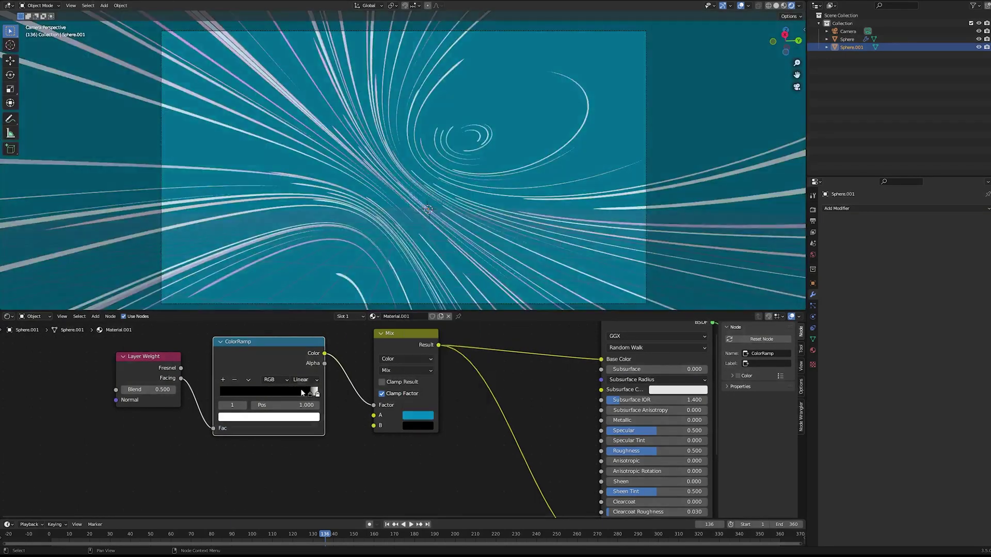
Step: Set the surrounding sphere's ColorRamp to B-Spline interpolation and slide its white stop close to the black stop
{"action": "scroll", "coordinate": [252, 364], "scroll_direction": "up", "scroll_amount": 3}
{"action": "left_click_drag", "start_coordinate": [370, 420], "coordinate": [188, 424]}
{"action": "left_click", "coordinate": [352, 395]}
{"action": "left_click", "coordinate": [351, 471]}
{"action": "left_click_drag", "start_coordinate": [373, 423], "coordinate": [230, 432]}
Step: Try darker and brighter values of the Mix node's color A with different white stop positions on the ramp
{"action": "left_click", "coordinate": [562, 460]}
{"action": "left_click_drag", "start_coordinate": [680, 248], "coordinate": [681, 311]}
{"action": "left_click_drag", "start_coordinate": [237, 422], "coordinate": [371, 423]}
{"action": "left_click_drag", "start_coordinate": [195, 429], "coordinate": [193, 429]}
{"action": "left_click_drag", "start_coordinate": [190, 422], "coordinate": [350, 423]}
{"action": "left_click", "coordinate": [561, 460]}
{"action": "left_click_drag", "start_coordinate": [681, 311], "coordinate": [681, 257]}
{"action": "left_click_drag", "start_coordinate": [349, 423], "coordinate": [201, 423]}
{"action": "scroll", "coordinate": [154, 418], "scroll_direction": "down", "scroll_amount": 1}
Step: Try different Blend values on the Layer Weight node, ending at 0.5
{"action": "left_click_drag", "start_coordinate": [78, 414], "coordinate": [124, 413]}
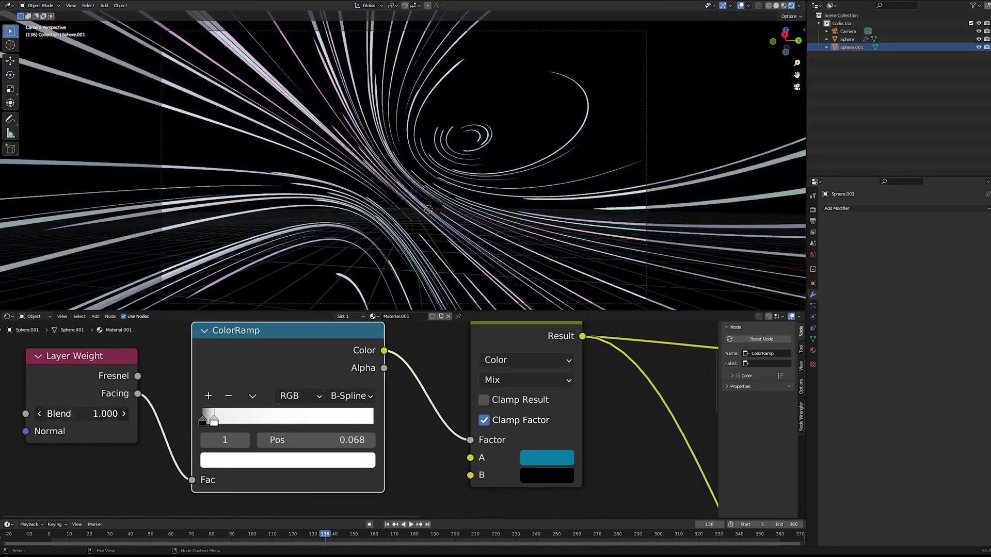
{"action": "left_click", "coordinate": [39, 413]}
{"action": "left_click", "coordinate": [124, 413]}
{"action": "left_click", "coordinate": [124, 414]}
{"action": "left_click", "coordinate": [39, 414]}
{"action": "left_click", "coordinate": [39, 414]}
{"action": "left_click", "coordinate": [124, 414]}
{"action": "left_click", "coordinate": [124, 413]}
Step: Move the ramp's white stop to 0.25 and its black stop to about 0.11, and darken color A to a Value of about 0.042
{"action": "left_click_drag", "start_coordinate": [215, 423], "coordinate": [244, 423]}
{"action": "left_click_drag", "start_coordinate": [203, 422], "coordinate": [221, 423]}
{"action": "left_click_drag", "start_coordinate": [244, 423], "coordinate": [253, 424]}
{"action": "left_click", "coordinate": [556, 458]}
{"action": "left_click_drag", "start_coordinate": [659, 266], "coordinate": [659, 311]}
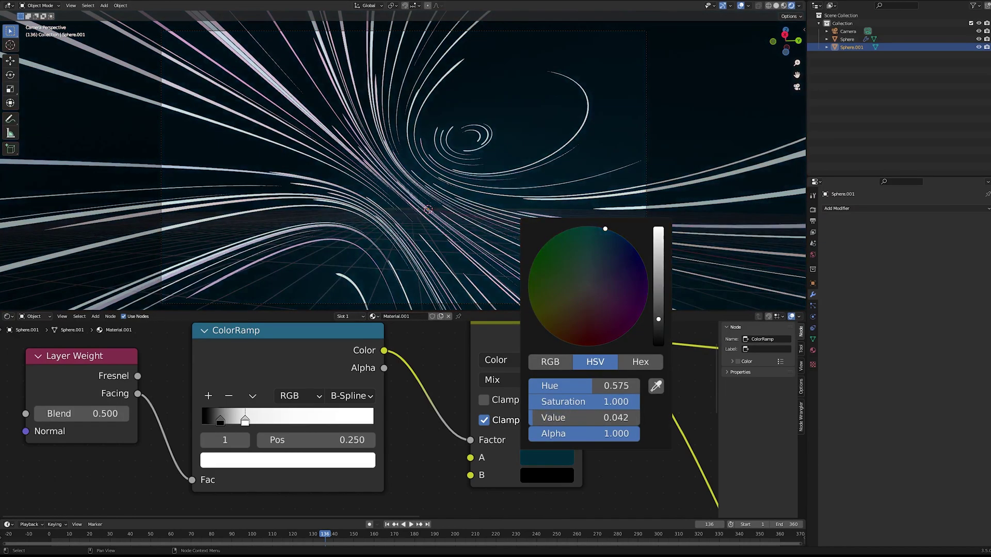
Step: Play back the animation in the camera view to check the arcs against the new background
{"action": "scroll", "coordinate": [620, 425], "scroll_direction": "down", "scroll_amount": 3}
{"action": "middle_click_drag", "start_coordinate": [639, 425], "coordinate": [475, 419]}
{"action": "scroll", "coordinate": [412, 420], "scroll_direction": "down", "scroll_amount": 3}
{"action": "middle_click_drag", "start_coordinate": [379, 482], "coordinate": [376, 450]}
{"action": "left_click", "coordinate": [387, 524]}
{"action": "key", "text": "space"}
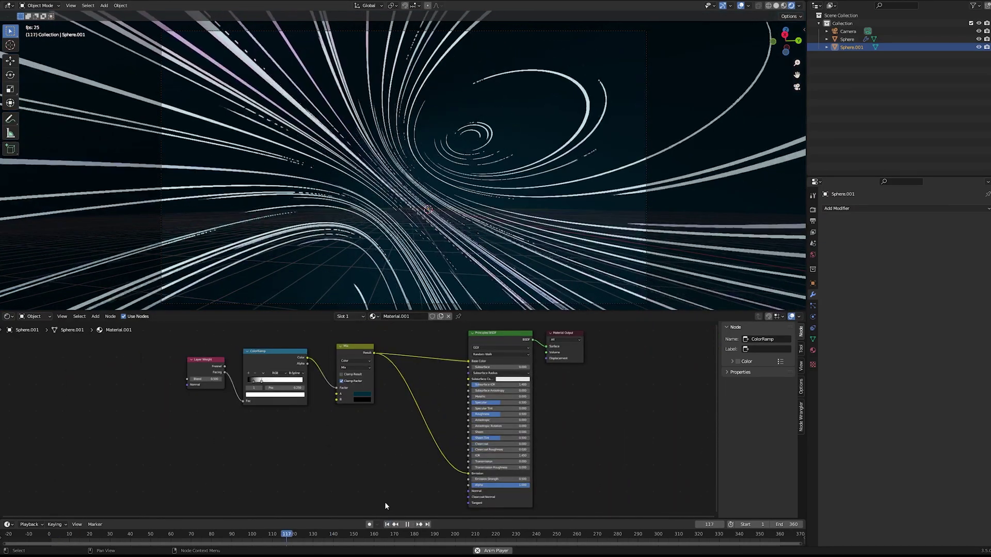
{"action": "key", "text": "space"}
Step: Switch the render engine to Cycles with GPU Compute as the device
{"action": "left_click", "coordinate": [813, 210]}
{"action": "left_click", "coordinate": [904, 209]}
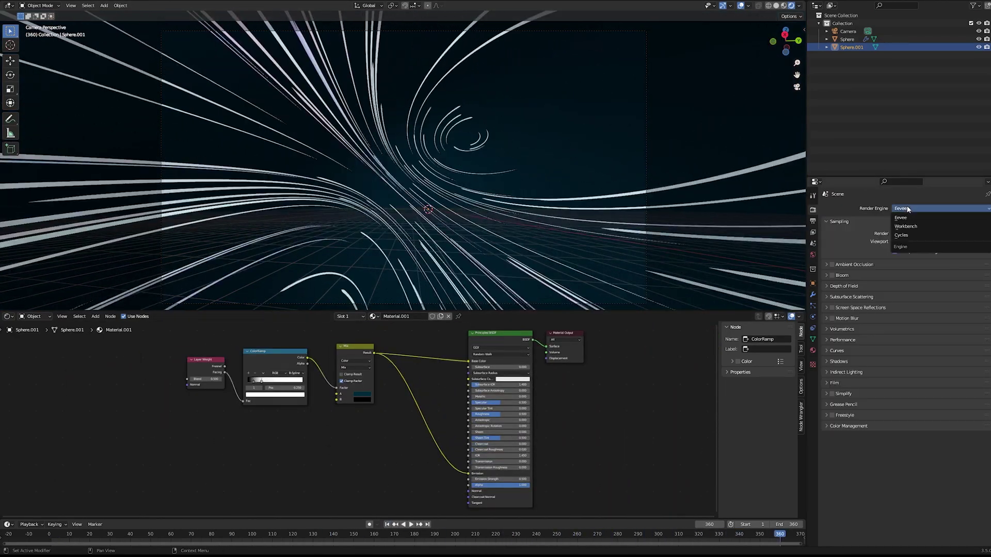
{"action": "left_click", "coordinate": [904, 237]}
{"action": "left_click", "coordinate": [907, 228]}
{"action": "left_click", "coordinate": [906, 245]}
{"action": "left_click", "coordinate": [572, 98]}
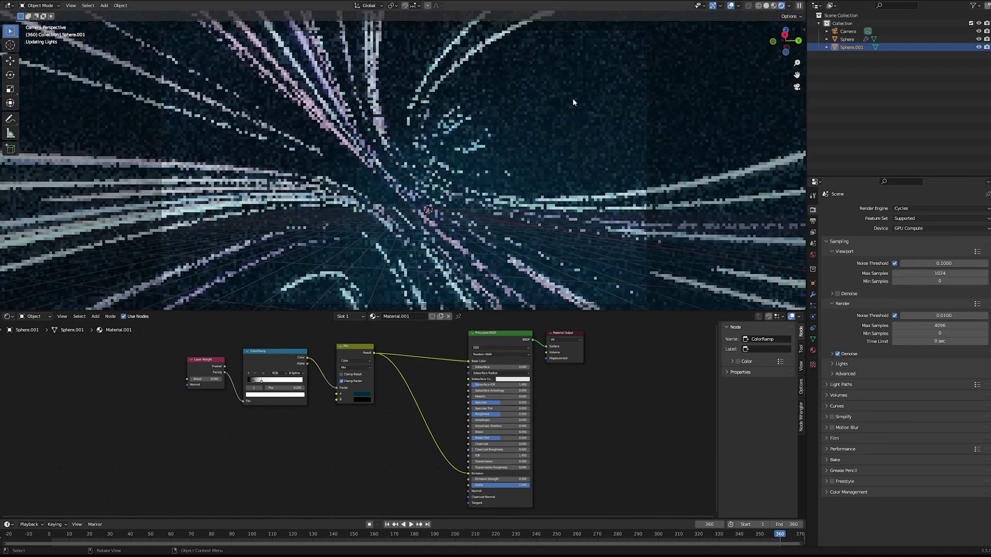
Step: Set the surrounding sphere's scale to 1.1 on all axes and its material's Roughness to 1
{"action": "left_click", "coordinate": [812, 283]}
{"action": "left_click_drag", "start_coordinate": [930, 295], "coordinate": [930, 311]}
{"action": "type", "text": "2"}
{"action": "key", "text": "Return"}
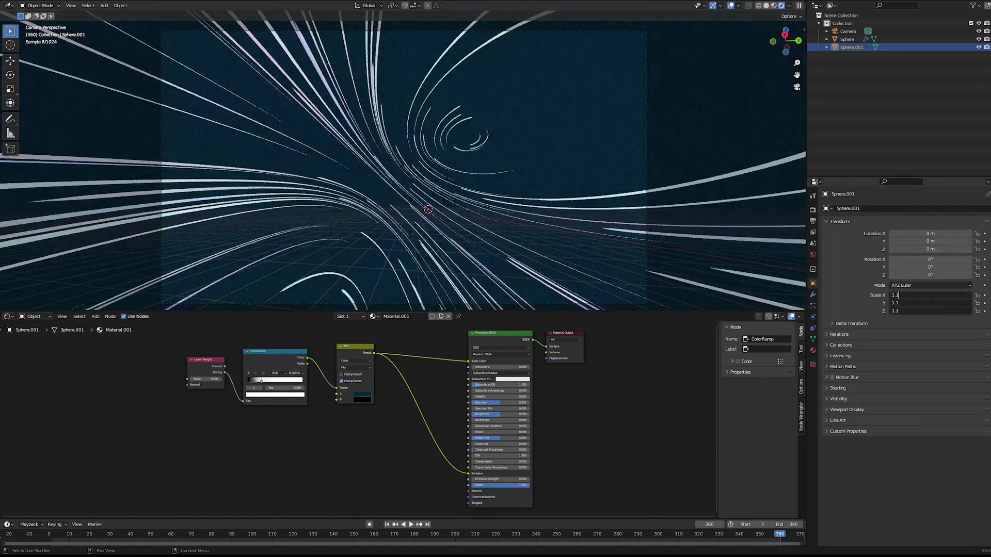
{"action": "scroll", "coordinate": [555, 405], "scroll_direction": "up", "scroll_amount": 4}
{"action": "left_click_drag", "start_coordinate": [549, 411], "coordinate": [592, 411]}
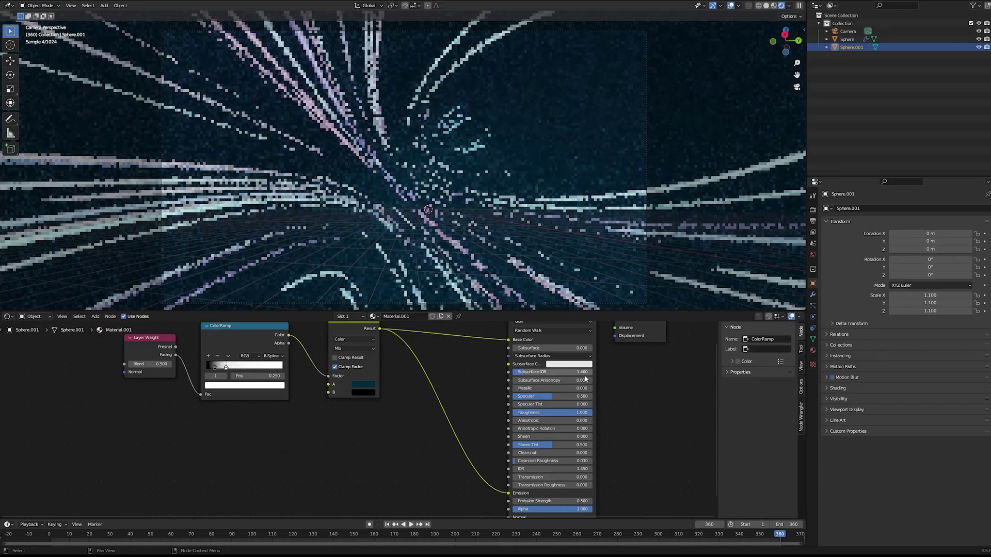
{"action": "scroll", "coordinate": [464, 405], "scroll_direction": "down", "scroll_amount": 5}
{"action": "middle_click_drag", "start_coordinate": [396, 420], "coordinate": [402, 399]}
Step: Add a mesh circle at the origin, scale it up to about 69, and fill it with a face as a ground
{"action": "left_click", "coordinate": [864, 87]}
{"action": "key", "text": "shift+a"}
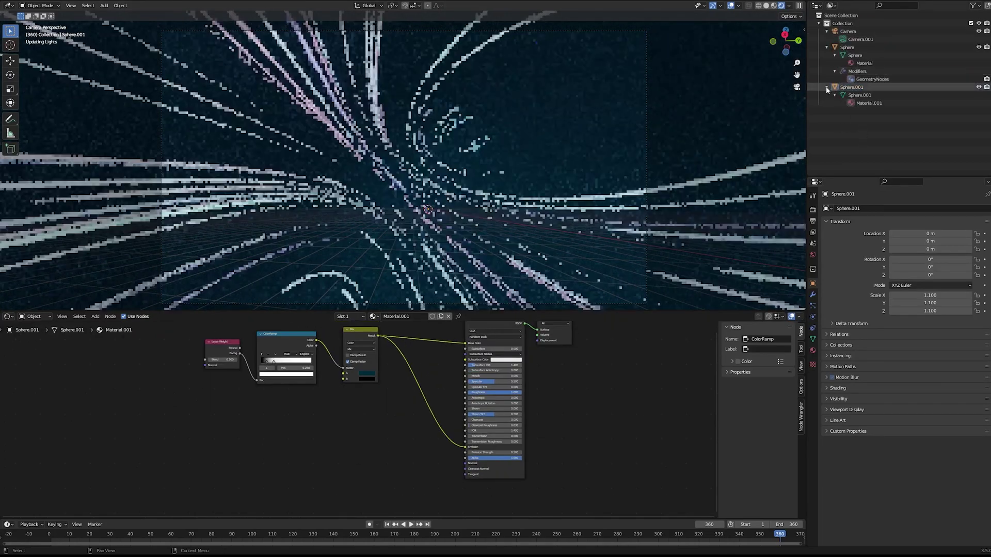
{"action": "left_click_drag", "start_coordinate": [825, 86], "coordinate": [826, 32]}
{"action": "key", "text": "shift+a"}
{"action": "left_click", "coordinate": [593, 128]}
{"action": "key", "text": "s"}
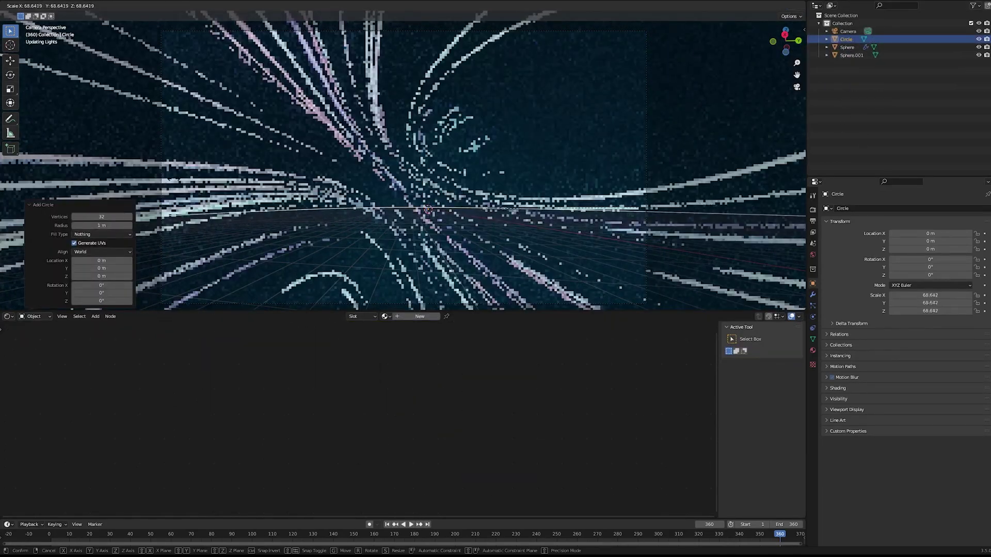
{"action": "left_click", "coordinate": [246, 225]}
{"action": "key", "text": "Tab"}
{"action": "key", "text": "f"}
{"action": "key", "text": "Tab"}
Step: Give the ground circle a new material with Metallic set to 1
{"action": "left_click", "coordinate": [812, 350]}
{"action": "left_click", "coordinate": [903, 242]}
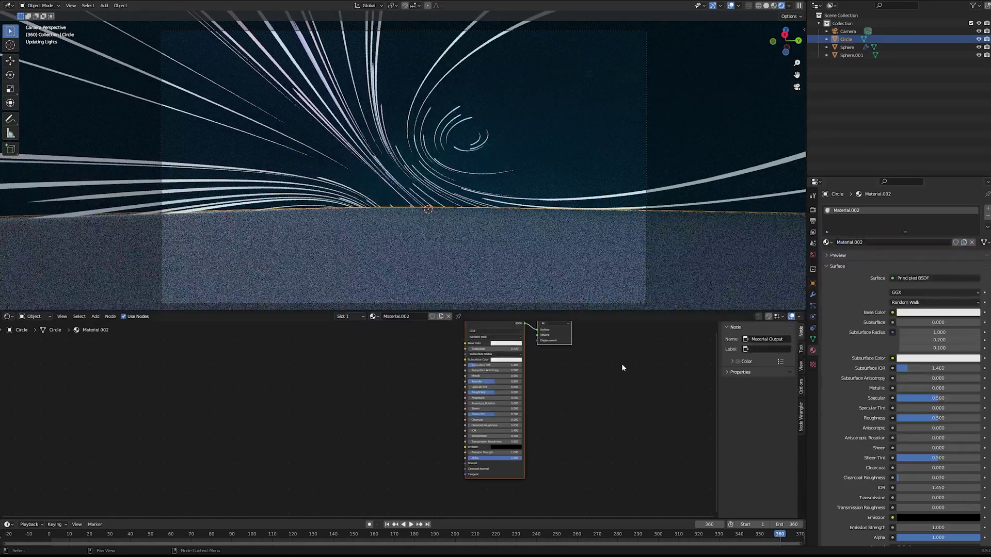
{"action": "scroll", "coordinate": [578, 376], "scroll_direction": "up", "scroll_amount": 4}
{"action": "middle_click_drag", "start_coordinate": [527, 384], "coordinate": [526, 416]}
{"action": "left_click_drag", "start_coordinate": [511, 393], "coordinate": [564, 401]}
{"action": "scroll", "coordinate": [624, 402], "scroll_direction": "up", "scroll_amount": 4}
{"action": "middle_click_drag", "start_coordinate": [623, 402], "coordinate": [589, 404]}
Step: Try a Roughness of 0.1 on the ground material and settle on 0.05
{"action": "left_click_drag", "start_coordinate": [552, 419], "coordinate": [503, 418]}
{"action": "left_click", "coordinate": [596, 420]}
{"action": "type", "text": "0.0"}
{"action": "key", "text": "BackSpace"}
{"action": "type", "text": "1"}
{"action": "key", "text": "Return"}
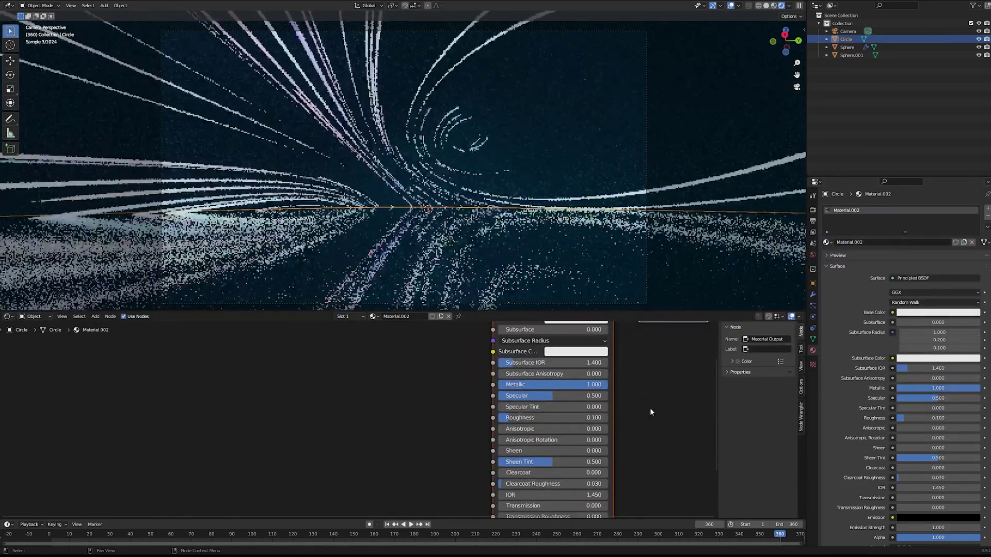
{"action": "double_click", "coordinate": [593, 419]}
{"action": "type", "text": "0."}
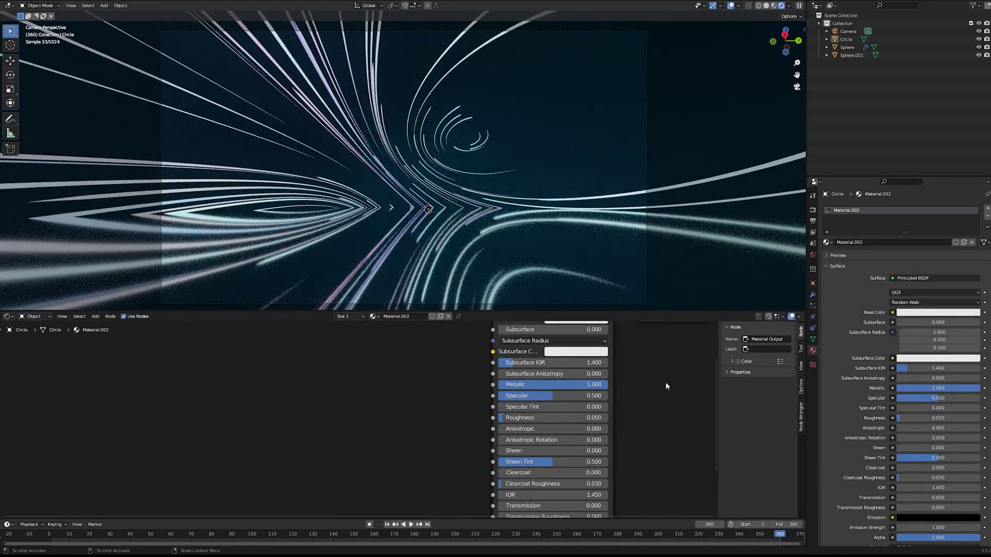
Step: Darken the Mix node's color A in the surrounding sphere's material
{"action": "left_click", "coordinate": [847, 48]}
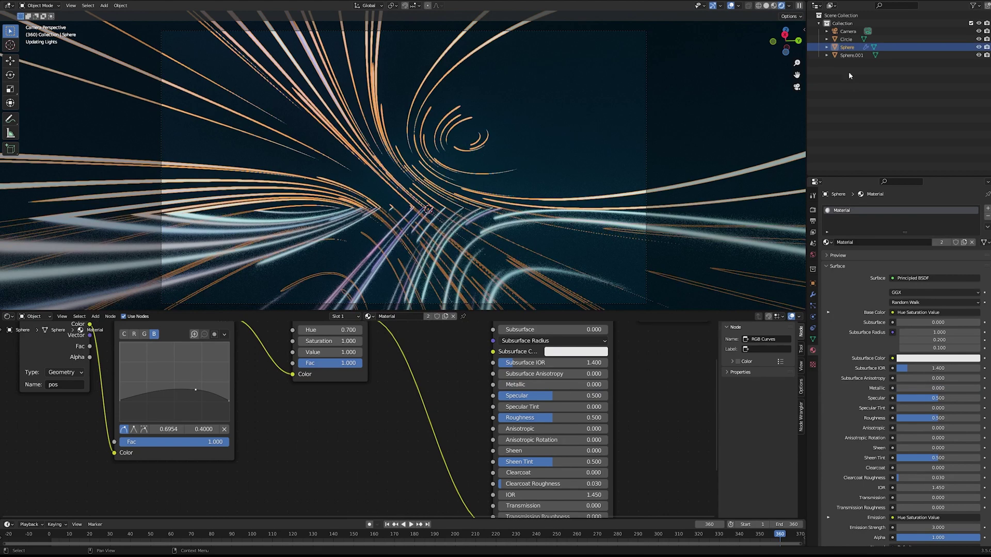
{"action": "left_click", "coordinate": [850, 55]}
{"action": "scroll", "coordinate": [352, 466], "scroll_direction": "down", "scroll_amount": 3}
{"action": "scroll", "coordinate": [356, 454], "scroll_direction": "up", "scroll_amount": 3}
{"action": "left_click", "coordinate": [393, 410]}
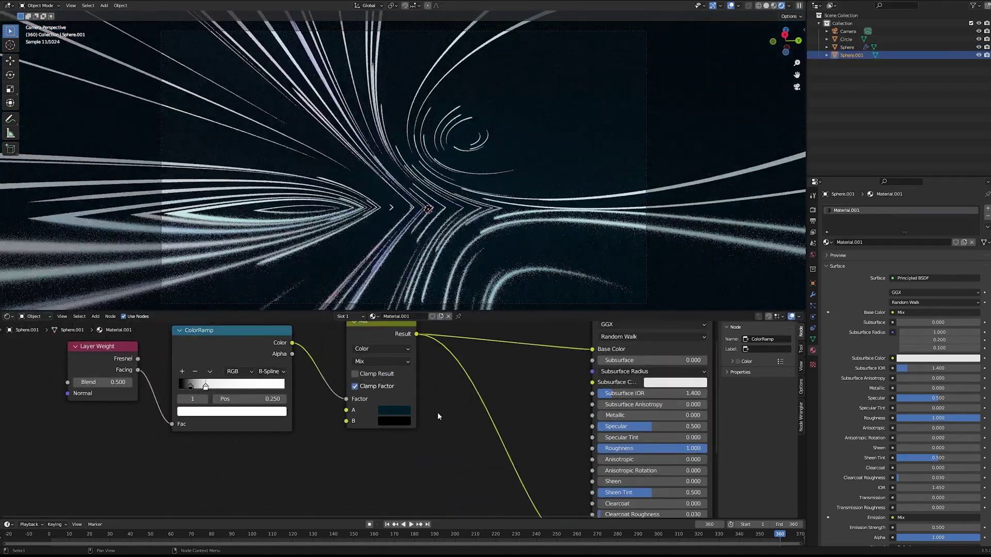
{"action": "scroll", "coordinate": [441, 413], "scroll_direction": "down", "scroll_amount": 3}
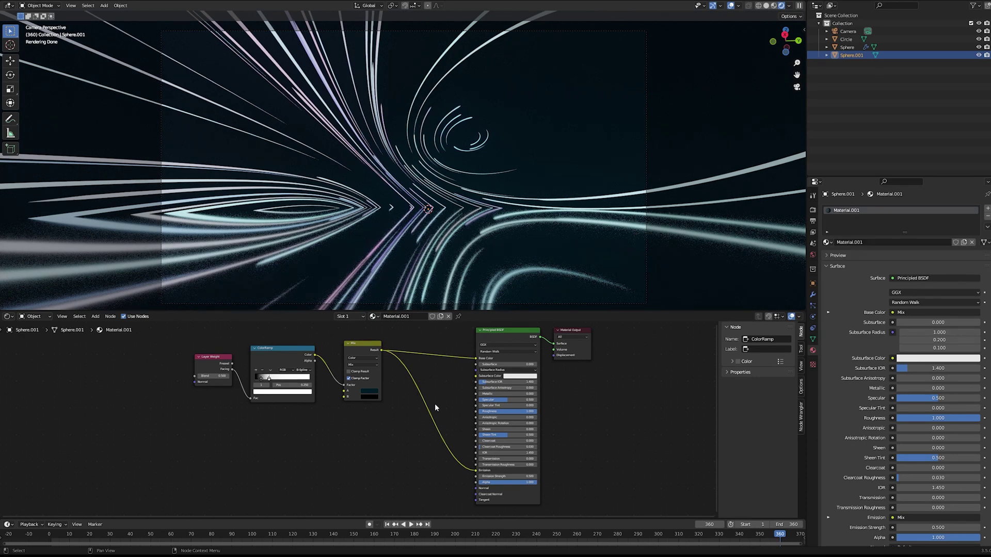
{"action": "scroll", "coordinate": [435, 404], "scroll_direction": "up", "scroll_amount": 1}
Step: Set the Radius of the arc sphere's geometry nodes modifier to 0.001 m
{"action": "left_click", "coordinate": [407, 132]}
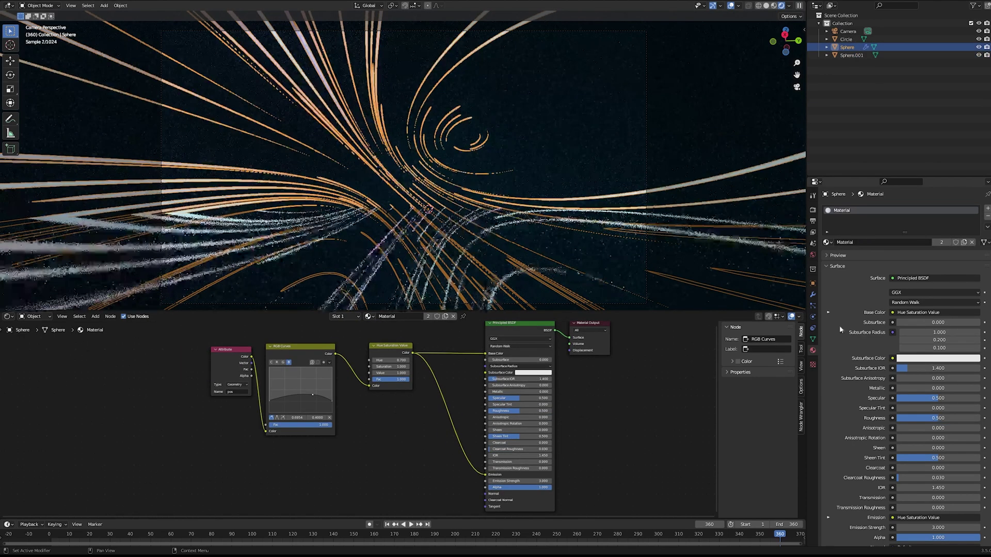
{"action": "left_click", "coordinate": [812, 295]}
{"action": "key", "text": "Left"}
{"action": "type", "text": "0"}
{"action": "key", "text": "Return"}
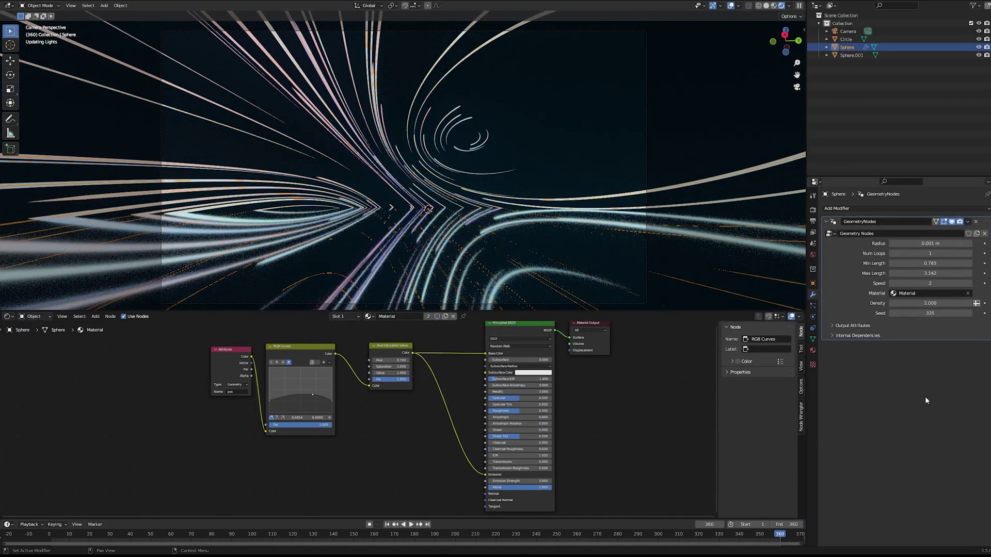
Step: Set the arc modifier's Density to 10 and save the file
{"action": "left_click", "coordinate": [851, 126]}
{"action": "double_click", "coordinate": [924, 303]}
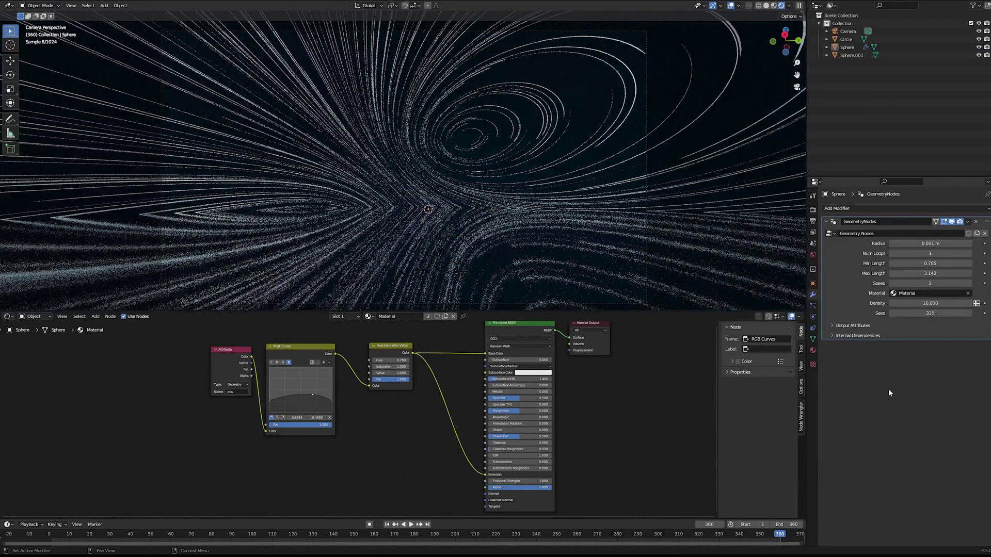
{"action": "key", "text": "ctrl+s"}
{"action": "left_click", "coordinate": [793, 7]}
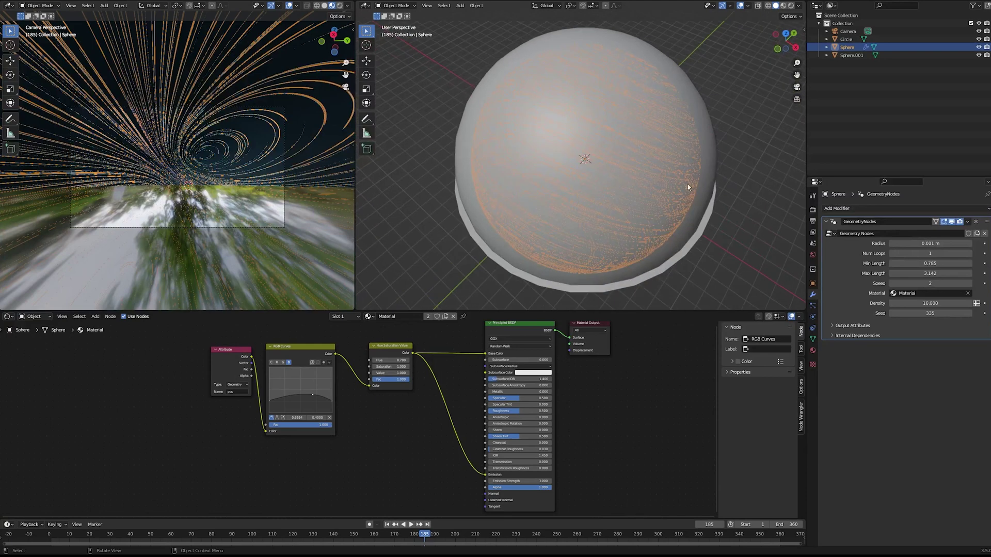
Step: Hide the arc sphere and the surrounding sphere, and add a rock with the Rock Generator
{"action": "left_click", "coordinate": [940, 69]}
{"action": "left_click_drag", "start_coordinate": [978, 47], "coordinate": [979, 56]}
{"action": "key", "text": "shift+a"}
{"action": "mouse_move", "coordinate": [621, 137]}
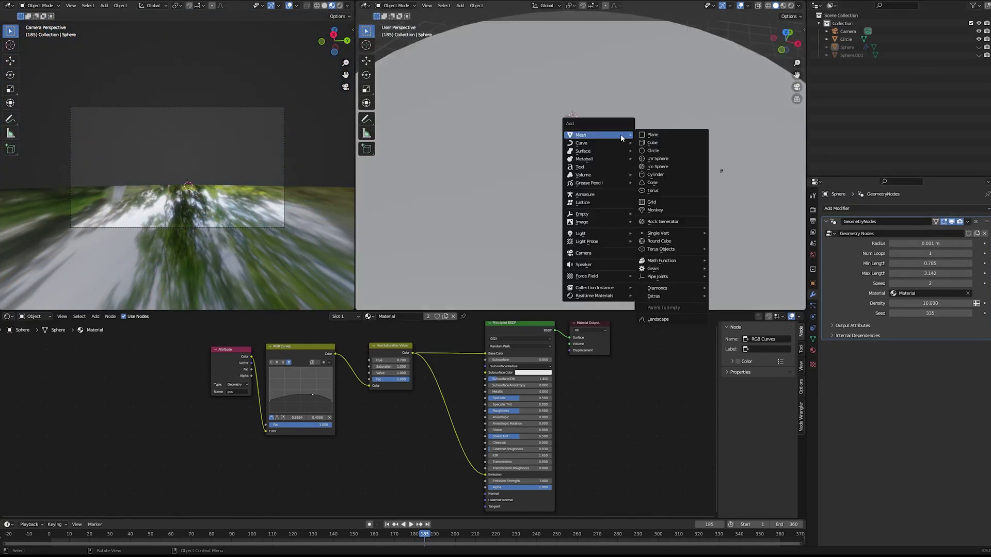
{"action": "left_click", "coordinate": [662, 222]}
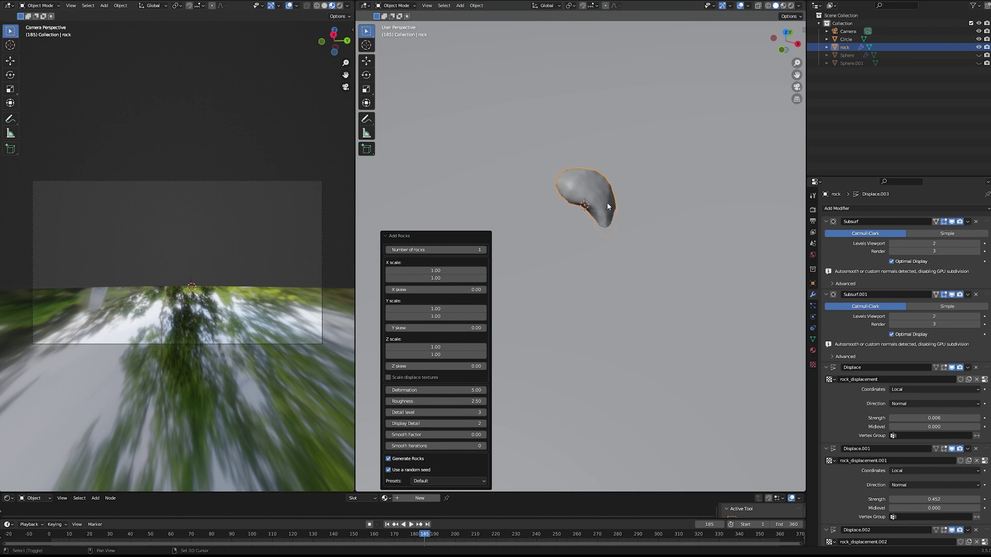
Step: Raise the number of generated rocks to 4
{"action": "left_click", "coordinate": [483, 250]}
{"action": "left_click", "coordinate": [483, 249]}
{"action": "left_click", "coordinate": [483, 250]}
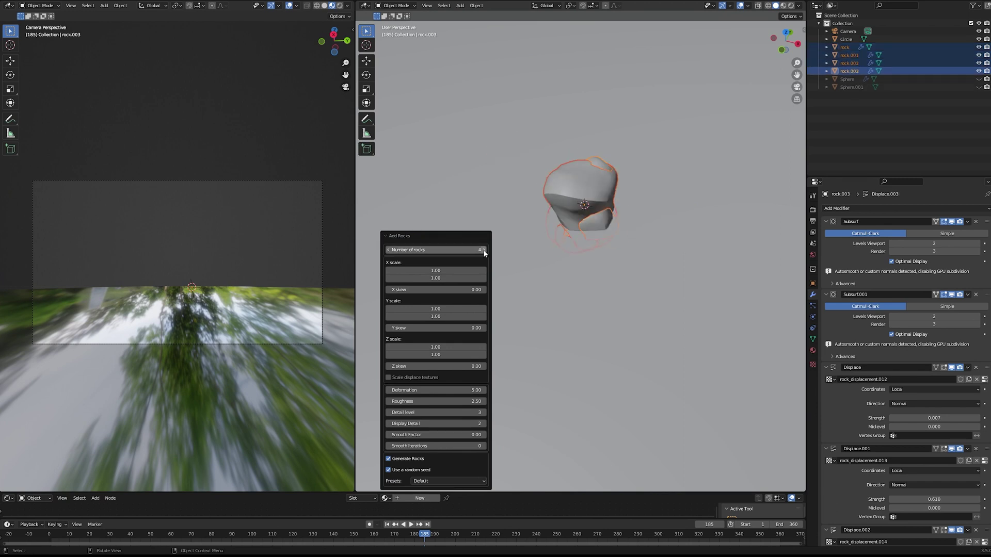
Step: Raise the number of generated rocks to 5
{"action": "left_click", "coordinate": [483, 249]}
{"action": "middle_click_drag", "start_coordinate": [505, 271], "coordinate": [546, 159]}
{"action": "left_click", "coordinate": [594, 198]}
{"action": "mouse_move", "coordinate": [601, 209]}
{"action": "middle_mouse_down"}
{"action": "mouse_move", "coordinate": [614, 172]}
{"action": "mouse_move", "coordinate": [615, 206]}
{"action": "middle_mouse_up"}
{"action": "scroll", "coordinate": [615, 205], "scroll_direction": "up", "scroll_amount": 9}
{"action": "scroll", "coordinate": [615, 205], "scroll_direction": "down", "scroll_amount": 8}
{"action": "mouse_move", "coordinate": [560, 263]}
{"action": "middle_mouse_down"}
{"action": "mouse_move", "coordinate": [528, 221]}
{"action": "mouse_move", "coordinate": [549, 270]}
{"action": "middle_mouse_up"}
{"action": "key", "text": "s"}
{"action": "left_click", "coordinate": [516, 284]}
{"action": "key", "text": "r"}
{"action": "left_click", "coordinate": [504, 261]}
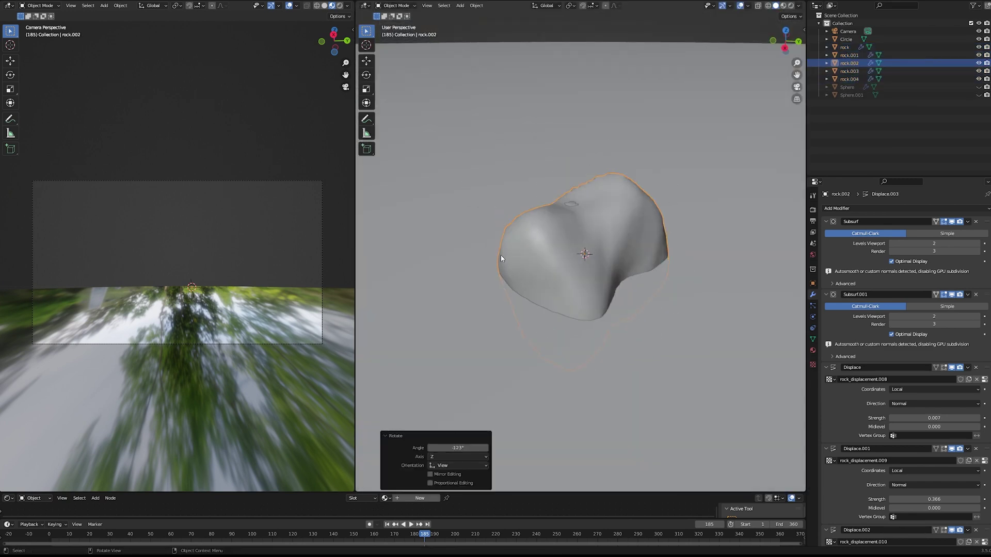
{"action": "key", "text": "ctrl+z"}
{"action": "key", "text": "ctrl+z"}
{"action": "key", "text": "ctrl+z"}
Step: Move all five rocks together across the ground in top view, placing them in front of the camera
{"action": "scroll", "coordinate": [589, 169], "scroll_direction": "down", "scroll_amount": 9}
{"action": "key", "text": "KP_7"}
{"action": "middle_click_drag", "start_coordinate": [752, 293], "coordinate": [642, 297], "text": "shift"}
{"action": "scroll", "coordinate": [642, 298], "scroll_direction": "up", "scroll_amount": 2}
{"action": "key", "text": "g"}
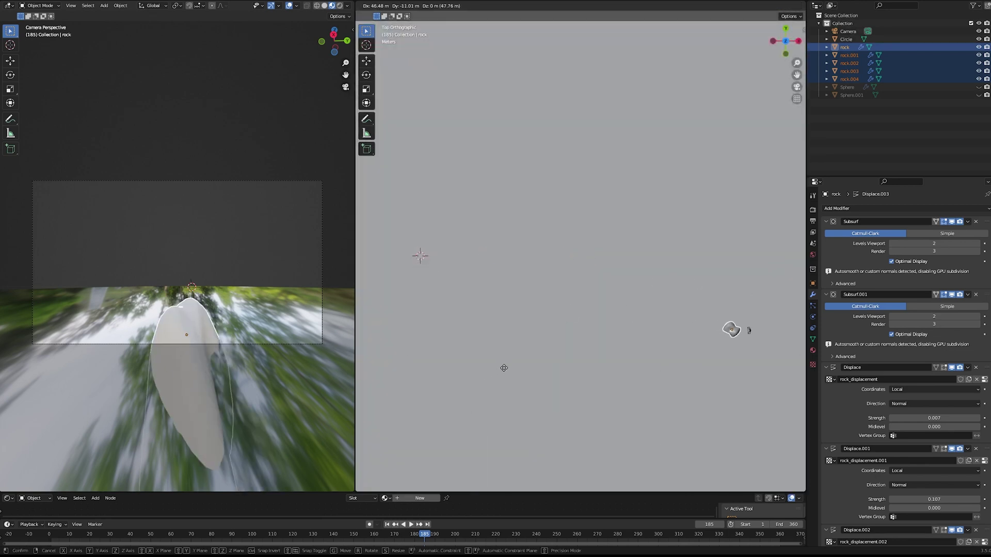
{"action": "left_click", "coordinate": [572, 282]}
Step: Flatten rock.002 to about 0.216 of its height, and enlarge it horizontally without changing its Z scale
{"action": "key", "text": "KP_Decimal"}
{"action": "middle_click_drag", "start_coordinate": [587, 232], "coordinate": [619, 219]}
{"action": "left_click", "coordinate": [602, 232]}
{"action": "key", "text": "s"}
{"action": "key", "text": "z"}
{"action": "left_click", "coordinate": [586, 259]}
{"action": "middle_click_drag", "start_coordinate": [632, 260], "coordinate": [659, 261]}
{"action": "key", "text": "s"}
{"action": "key", "text": "shift+z"}
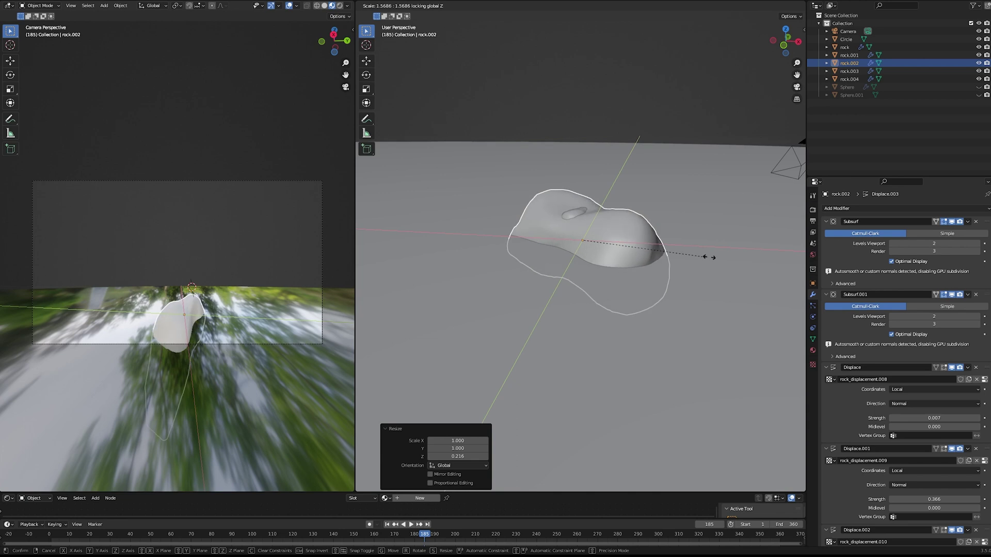
{"action": "left_click", "coordinate": [719, 238]}
{"action": "middle_click_drag", "start_coordinate": [718, 239], "coordinate": [710, 249]}
Step: Rotate rock.002 about Z and in the view by about 55°, and move it beside the remaining rocks
{"action": "key", "text": "r"}
{"action": "key", "text": "z"}
{"action": "left_click", "coordinate": [667, 279]}
{"action": "key", "text": "r"}
{"action": "mouse_move", "coordinate": [668, 279]}
{"action": "middle_mouse_down"}
{"action": "mouse_move", "coordinate": [664, 249]}
{"action": "mouse_move", "coordinate": [664, 294]}
{"action": "middle_mouse_up"}
{"action": "left_click", "coordinate": [664, 249]}
{"action": "key", "text": "g"}
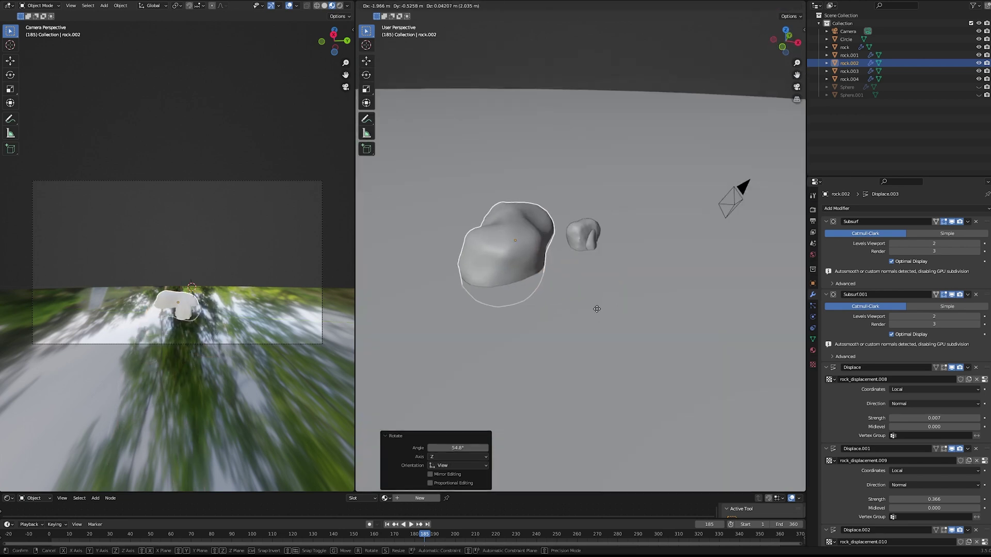
{"action": "left_click", "coordinate": [596, 299]}
{"action": "middle_click_drag", "start_coordinate": [597, 300], "coordinate": [608, 330]}
Step: Select one of the smaller rocks, scale it, move it next to the large rock and rotate it
{"action": "left_click", "coordinate": [590, 237]}
{"action": "middle_click_drag", "start_coordinate": [590, 237], "coordinate": [581, 220]}
{"action": "key", "text": "s"}
{"action": "left_click", "coordinate": [661, 241]}
{"action": "key", "text": "g"}
{"action": "middle_click_drag", "start_coordinate": [660, 241], "coordinate": [617, 250]}
{"action": "left_click", "coordinate": [635, 332]}
{"action": "key", "text": "r"}
{"action": "left_click", "coordinate": [617, 250]}
Step: Reposition, scale and rotate another rock by about -118° to fit it against the large rock's side
{"action": "left_click", "coordinate": [589, 310]}
{"action": "key", "text": "g"}
{"action": "middle_click_drag", "start_coordinate": [595, 317], "coordinate": [670, 289]}
{"action": "left_click", "coordinate": [542, 219]}
{"action": "key", "text": "s"}
{"action": "left_click", "coordinate": [680, 309]}
{"action": "key", "text": "r"}
{"action": "scroll", "coordinate": [670, 289], "scroll_direction": "down", "scroll_amount": 4}
{"action": "key", "text": "g"}
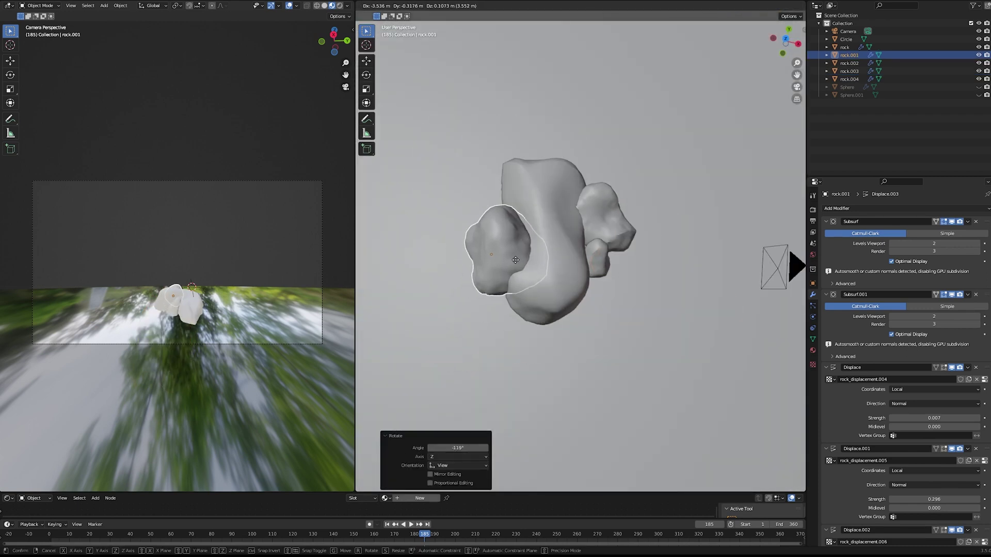
{"action": "left_click", "coordinate": [551, 205]}
Step: Move and rotate rock.001 from a low side view, raising it about 0.84 m against the large rock
{"action": "middle_click_drag", "start_coordinate": [551, 205], "coordinate": [706, 170]}
{"action": "key", "text": "g"}
{"action": "left_click", "coordinate": [717, 232]}
{"action": "key", "text": "r"}
{"action": "left_click", "coordinate": [630, 212]}
{"action": "key", "text": "g"}
{"action": "left_click", "coordinate": [629, 189]}
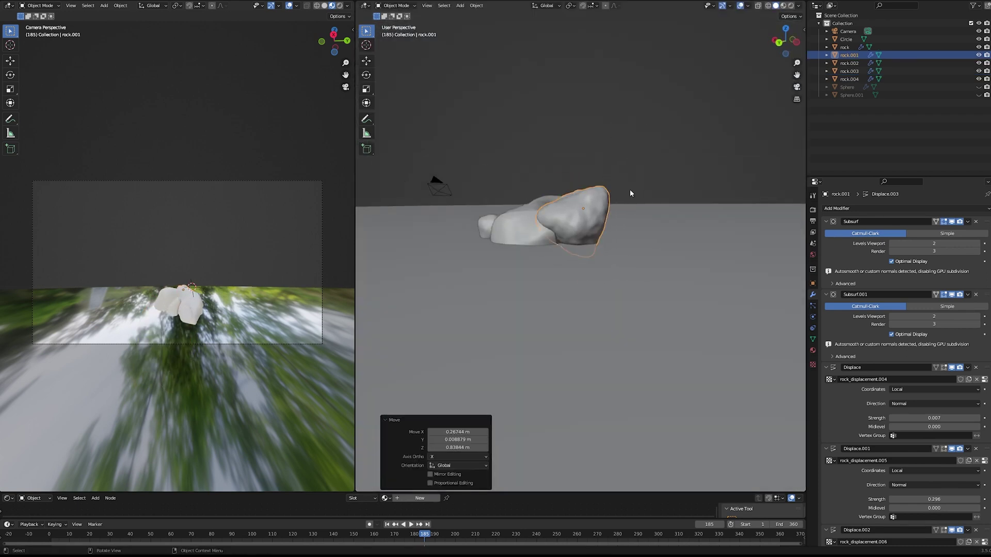
Step: Rotate rock.001 again and shift it to the large rock's side where the smaller rocks sit
{"action": "middle_click_drag", "start_coordinate": [629, 189], "coordinate": [604, 332]}
{"action": "key", "text": "r"}
{"action": "left_click", "coordinate": [578, 392]}
{"action": "middle_click_drag", "start_coordinate": [578, 392], "coordinate": [611, 210]}
{"action": "middle_click_drag", "start_coordinate": [557, 181], "coordinate": [558, 308]}
{"action": "key", "text": "g"}
{"action": "left_click", "coordinate": [454, 294]}
{"action": "middle_click_drag", "start_coordinate": [454, 294], "coordinate": [743, 309]}
{"action": "key", "text": "g"}
{"action": "left_click", "coordinate": [731, 163]}
Step: Select the object named rock in the outliner and scale it
{"action": "left_click", "coordinate": [844, 72]}
{"action": "left_click", "coordinate": [850, 48]}
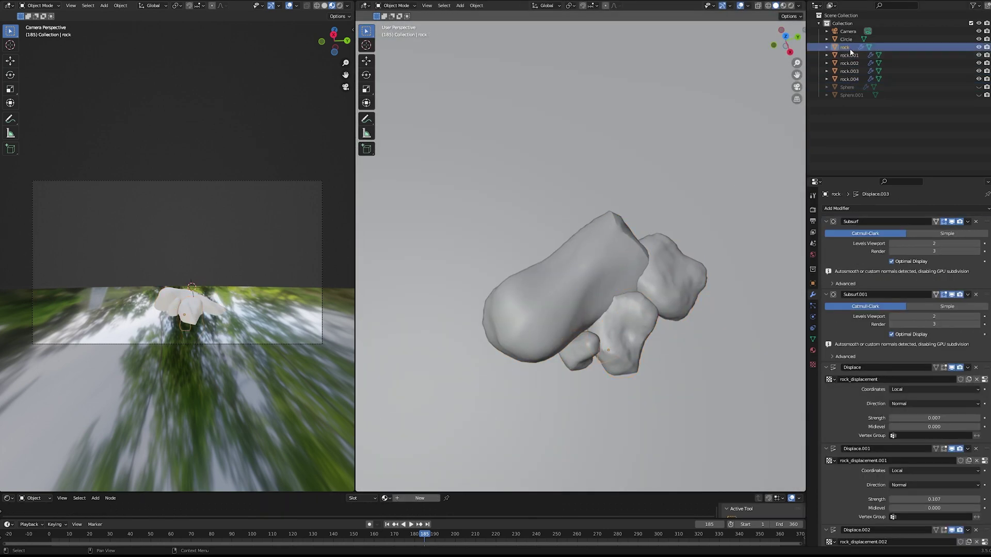
{"action": "left_click", "coordinate": [700, 211]}
{"action": "middle_click_drag", "start_coordinate": [700, 212], "coordinate": [686, 203]}
{"action": "key", "text": "s"}
{"action": "left_click", "coordinate": [691, 310]}
{"action": "middle_click_drag", "start_coordinate": [691, 310], "coordinate": [628, 321]}
Step: Rotate the small rock by about -85°, move it to the large rock's end and adjust its tilt
{"action": "key", "text": "r"}
{"action": "left_click", "coordinate": [616, 258]}
{"action": "key", "text": "g"}
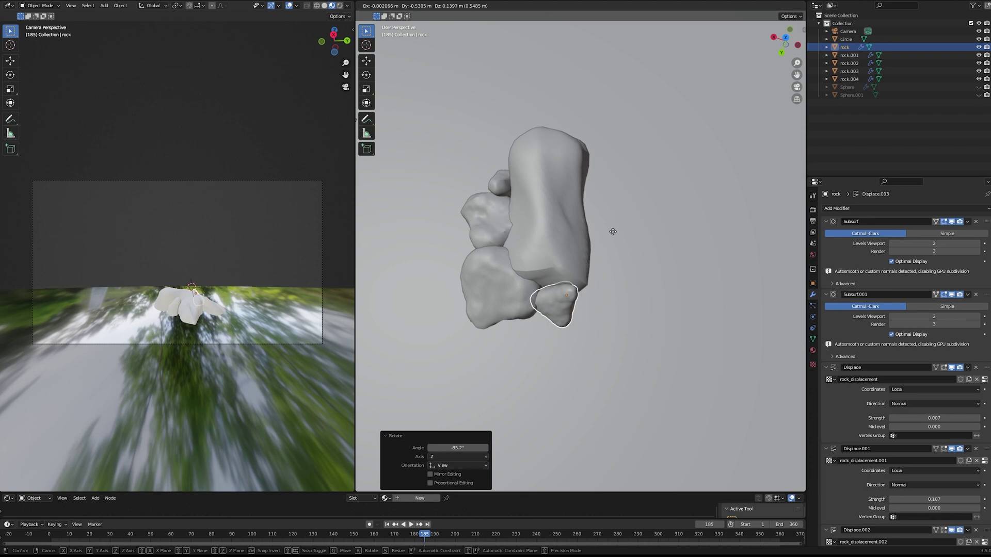
{"action": "left_click", "coordinate": [613, 231]}
{"action": "middle_click_drag", "start_coordinate": [612, 231], "coordinate": [650, 191]}
{"action": "key", "text": "r"}
{"action": "left_click", "coordinate": [622, 160]}
Step: Apply all transforms to the rocks in the group, one after another
{"action": "scroll", "coordinate": [196, 295], "scroll_direction": "up", "scroll_amount": 14}
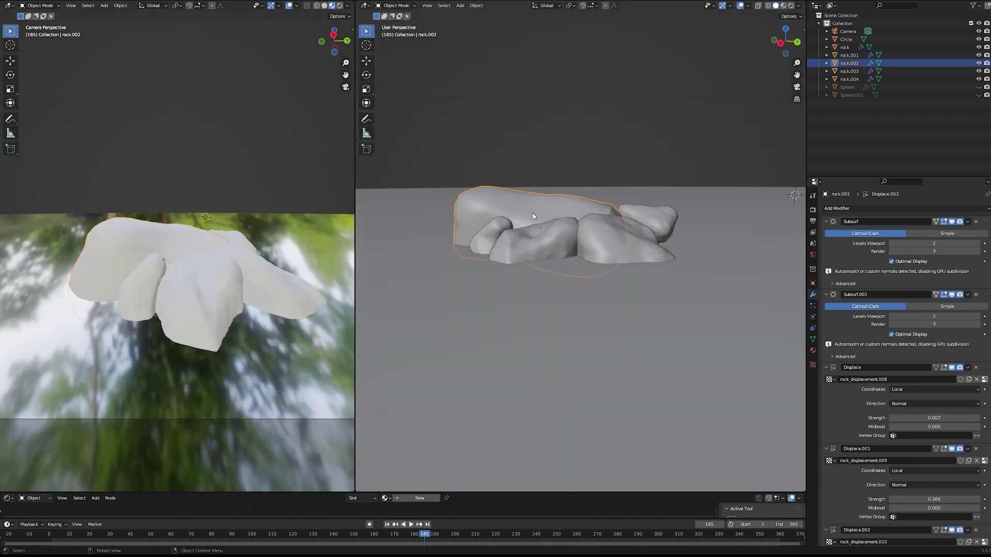
{"action": "key", "text": "ctrl+a"}
{"action": "left_click", "coordinate": [545, 192]}
{"action": "left_click", "coordinate": [539, 240]}
{"action": "left_click", "coordinate": [491, 239]}
{"action": "left_click", "coordinate": [610, 236]}
{"action": "key", "text": "ctrl+a"}
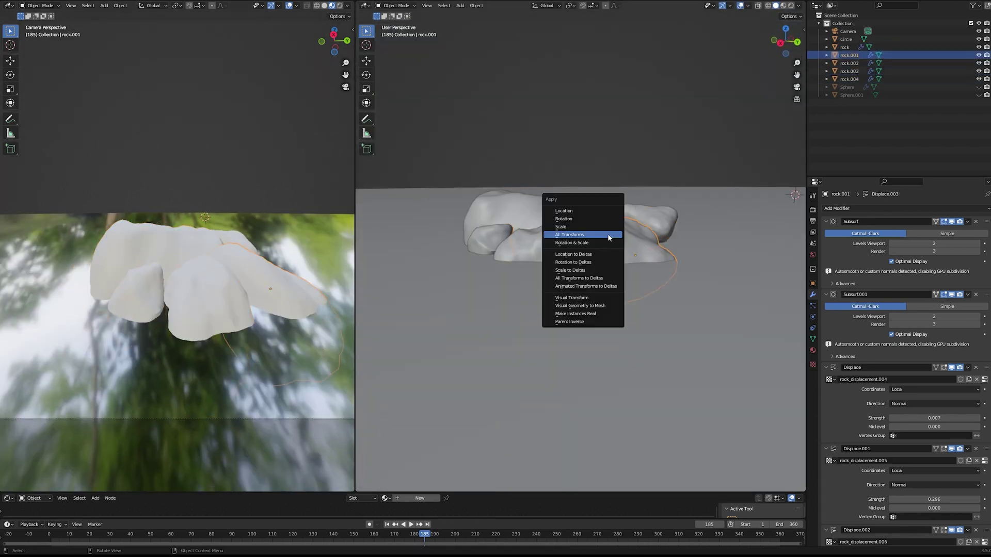
{"action": "left_click", "coordinate": [610, 235]}
{"action": "left_click", "coordinate": [653, 221]}
{"action": "left_click", "coordinate": [638, 159]}
Step: Select the large rock and set the Realtime Materials category to Rocks
{"action": "left_click", "coordinate": [573, 205]}
{"action": "key", "text": "n"}
{"action": "left_click", "coordinate": [800, 147]}
{"action": "left_click", "coordinate": [747, 39]}
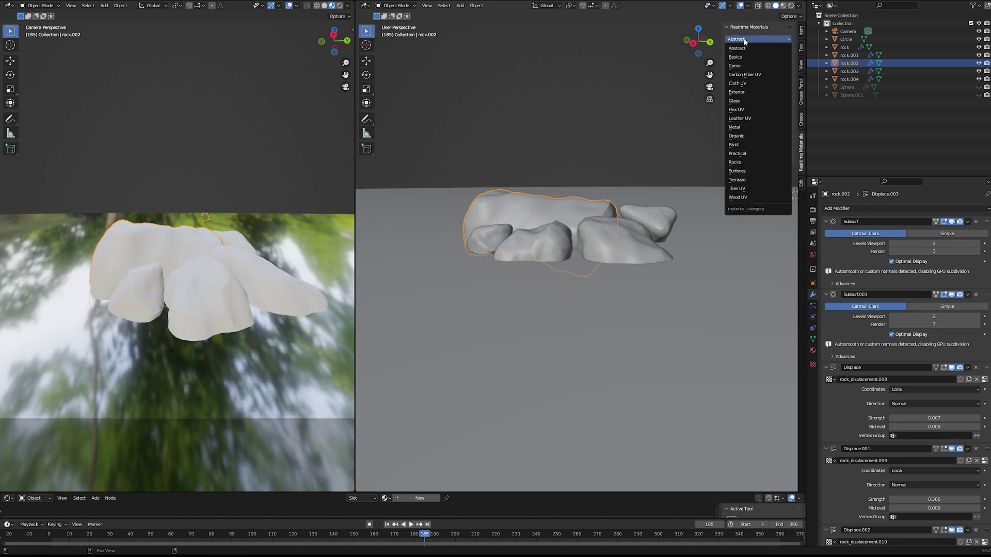
{"action": "left_click", "coordinate": [744, 49]}
{"action": "left_click", "coordinate": [746, 77]}
{"action": "left_click", "coordinate": [743, 38]}
{"action": "left_click", "coordinate": [737, 162]}
Step: Try the Sand Stone and River Rock materials on the large rock, setting River Rock's Hue to 0.200
{"action": "left_click", "coordinate": [742, 76]}
{"action": "left_click", "coordinate": [902, 129]}
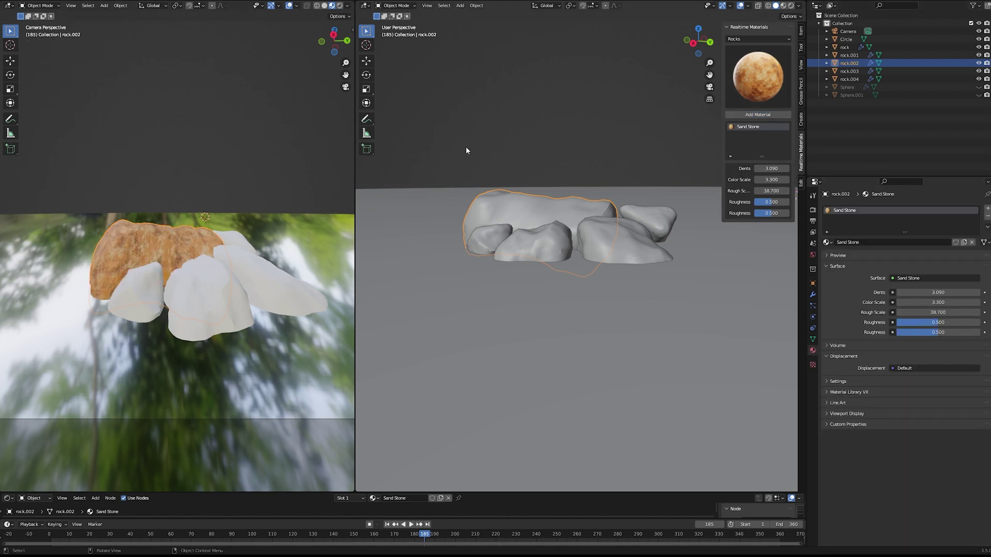
{"action": "left_click", "coordinate": [773, 91]}
{"action": "left_click", "coordinate": [870, 128]}
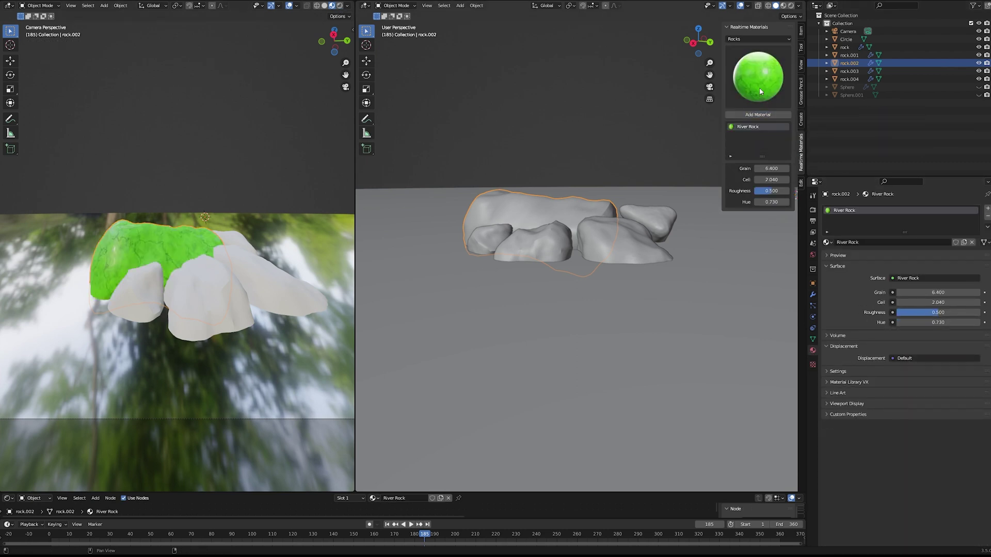
{"action": "left_click", "coordinate": [759, 85]}
{"action": "left_click_drag", "start_coordinate": [932, 323], "coordinate": [900, 323]}
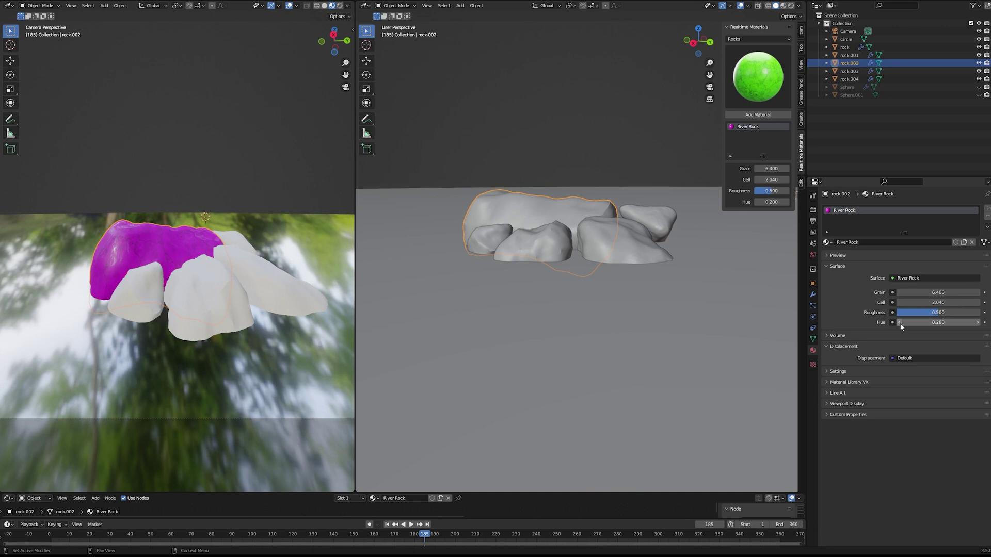
{"action": "left_click", "coordinate": [899, 324]}
Step: Give the large rock the Garden Rock material with Color Scale 28.130, Large Shape 59.500 and Roughness values 0.830 and 0.339
{"action": "left_click", "coordinate": [772, 92]}
{"action": "left_click", "coordinate": [774, 128]}
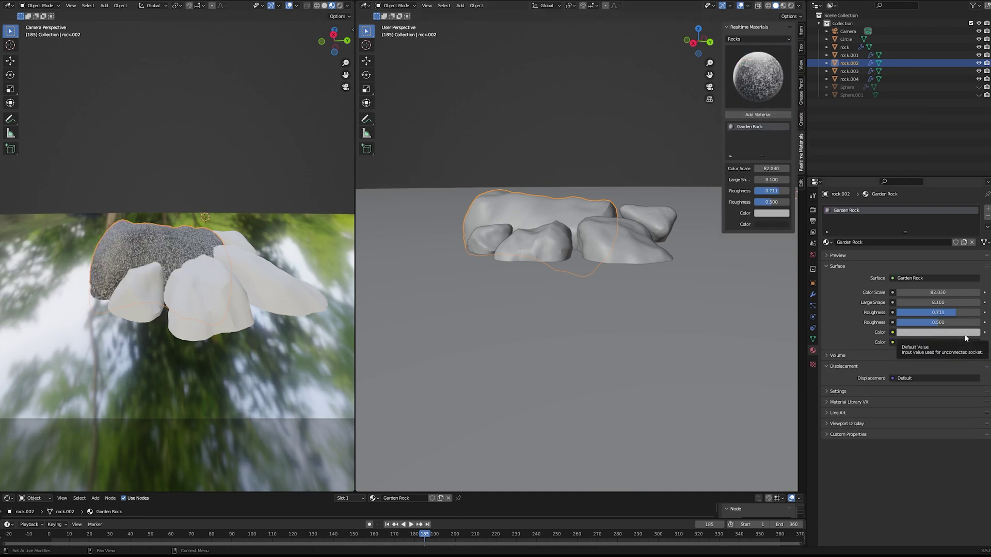
{"action": "left_click_drag", "start_coordinate": [915, 303], "coordinate": [892, 292]}
{"action": "mouse_move", "coordinate": [916, 302]}
{"action": "left_mouse_down"}
{"action": "mouse_move", "coordinate": [929, 302]}
{"action": "mouse_move", "coordinate": [920, 303]}
{"action": "left_mouse_up"}
{"action": "mouse_move", "coordinate": [919, 293]}
{"action": "left_mouse_down"}
{"action": "mouse_move", "coordinate": [905, 292]}
{"action": "mouse_move", "coordinate": [952, 322]}
{"action": "mouse_move", "coordinate": [965, 312]}
{"action": "left_mouse_up"}
{"action": "left_click_drag", "start_coordinate": [970, 323], "coordinate": [926, 324]}
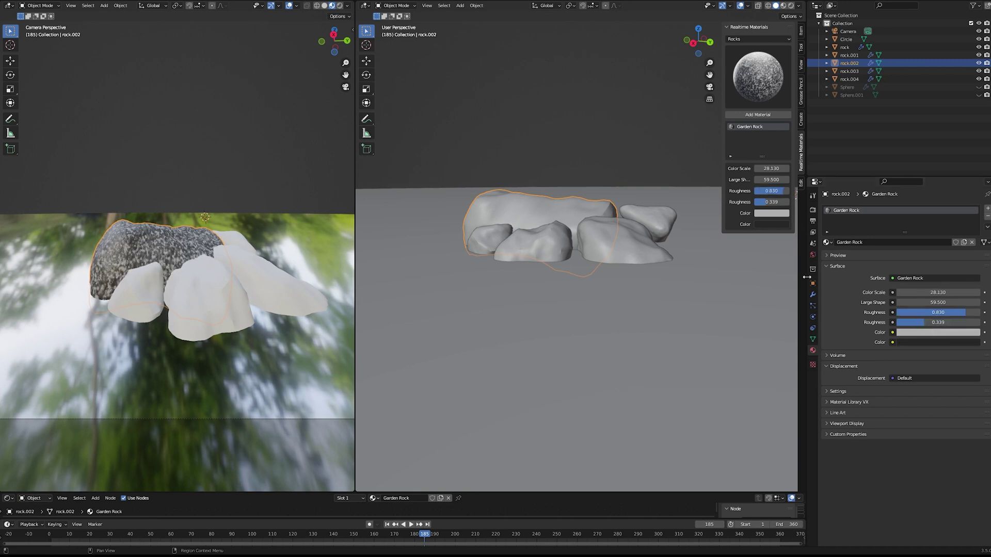
Step: Assign the existing Garden Rock material to each of the other four rocks
{"action": "left_click", "coordinate": [542, 245]}
{"action": "left_click", "coordinate": [758, 114]}
{"action": "left_click", "coordinate": [756, 137]}
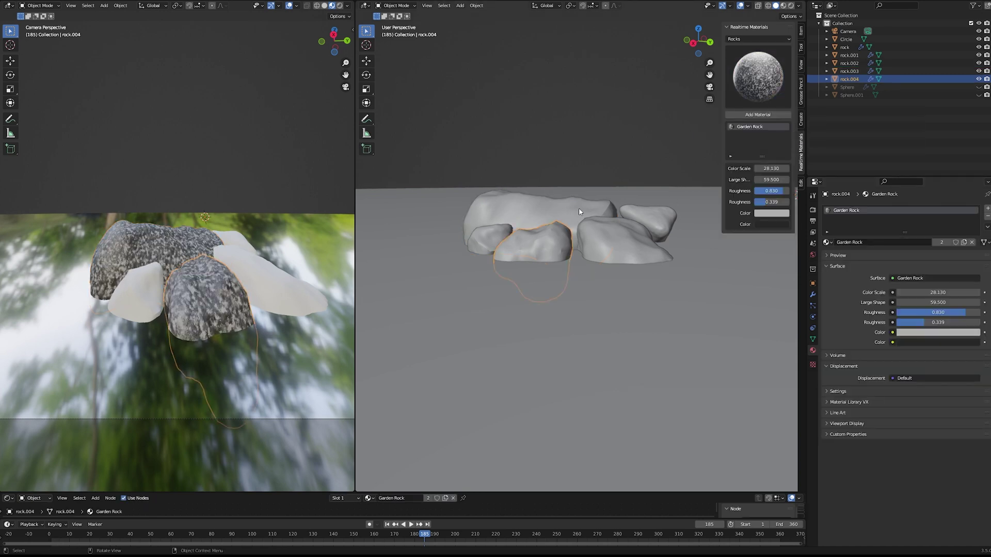
{"action": "left_click", "coordinate": [621, 243]}
{"action": "left_click", "coordinate": [747, 114]}
{"action": "left_click", "coordinate": [759, 138]}
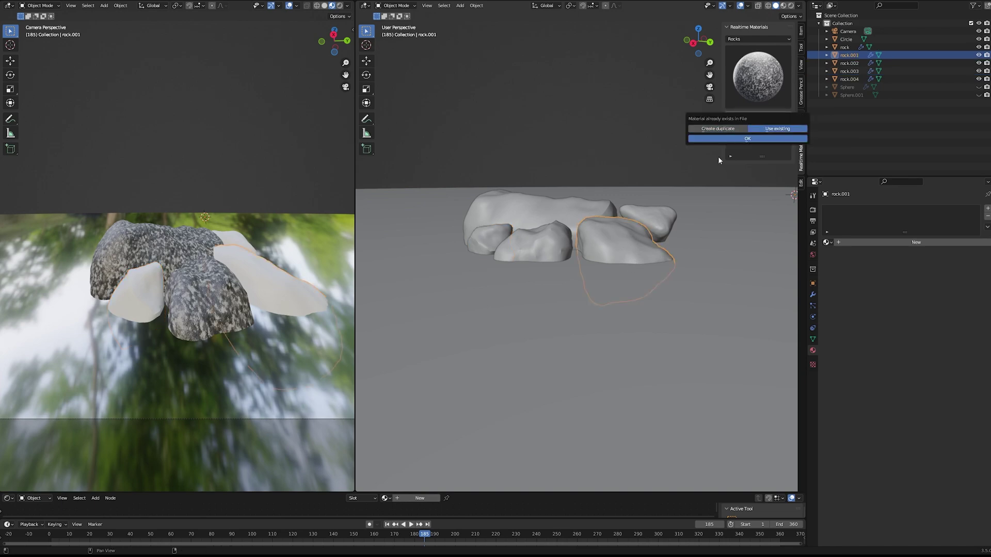
{"action": "left_click", "coordinate": [651, 222]}
{"action": "left_click", "coordinate": [751, 114]}
{"action": "left_click", "coordinate": [766, 138]}
{"action": "left_click", "coordinate": [490, 239]}
{"action": "left_click", "coordinate": [757, 115]}
{"action": "left_click", "coordinate": [768, 137]}
{"action": "left_click", "coordinate": [614, 153]}
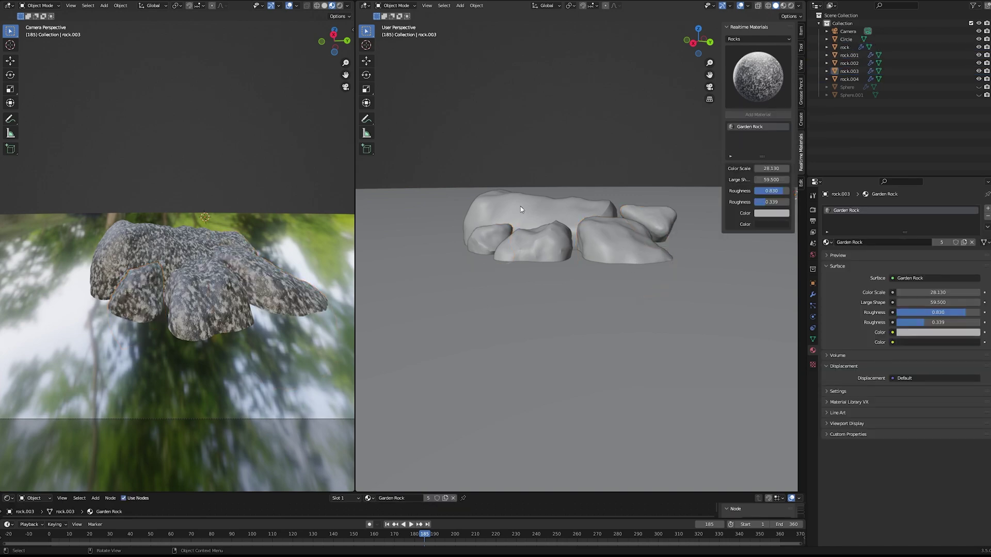
Step: Enlarge the lower editor area, switch it to the Asset Browser and show the Grasses catalog
{"action": "middle_click_drag", "start_coordinate": [520, 207], "coordinate": [558, 253]}
{"action": "scroll", "coordinate": [557, 253], "scroll_direction": "down", "scroll_amount": 3}
{"action": "left_click_drag", "start_coordinate": [320, 493], "coordinate": [309, 340]}
{"action": "left_click", "coordinate": [8, 345]}
{"action": "left_click", "coordinate": [258, 401]}
{"action": "left_click", "coordinate": [22, 415]}
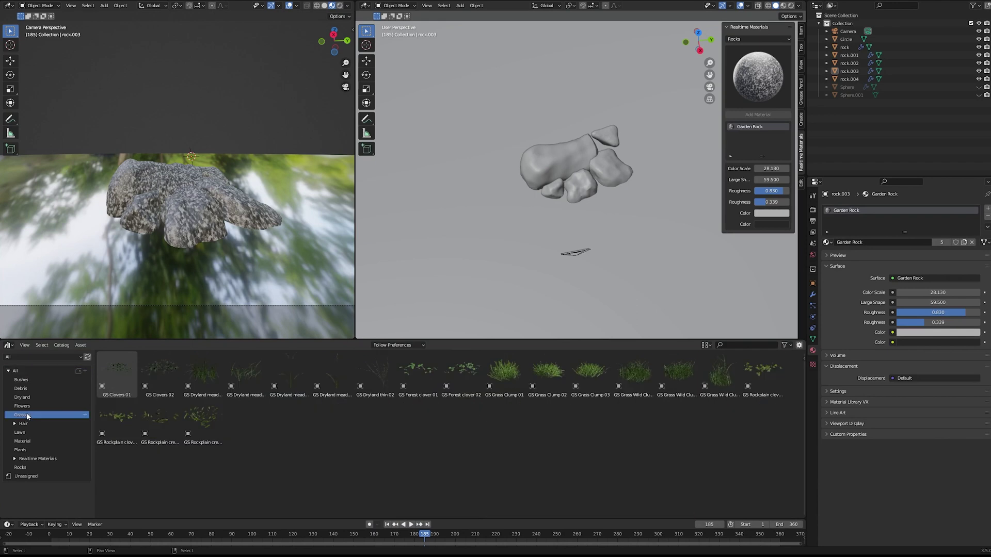
Step: Place several GS Grass Wild Clump Dry 01 assets in the gaps between the rocks
{"action": "left_click_drag", "start_coordinate": [720, 374], "coordinate": [571, 204]}
{"action": "scroll", "coordinate": [572, 204], "scroll_direction": "up", "scroll_amount": 3}
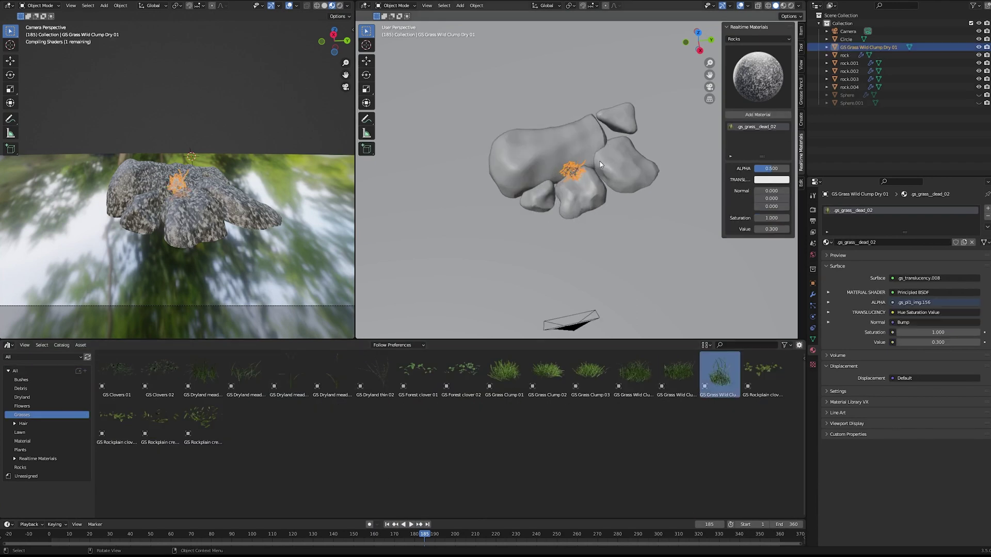
{"action": "scroll", "coordinate": [539, 206], "scroll_direction": "up", "scroll_amount": 3}
{"action": "middle_click_drag", "start_coordinate": [516, 227], "coordinate": [586, 204]}
{"action": "scroll", "coordinate": [595, 170], "scroll_direction": "down", "scroll_amount": 3}
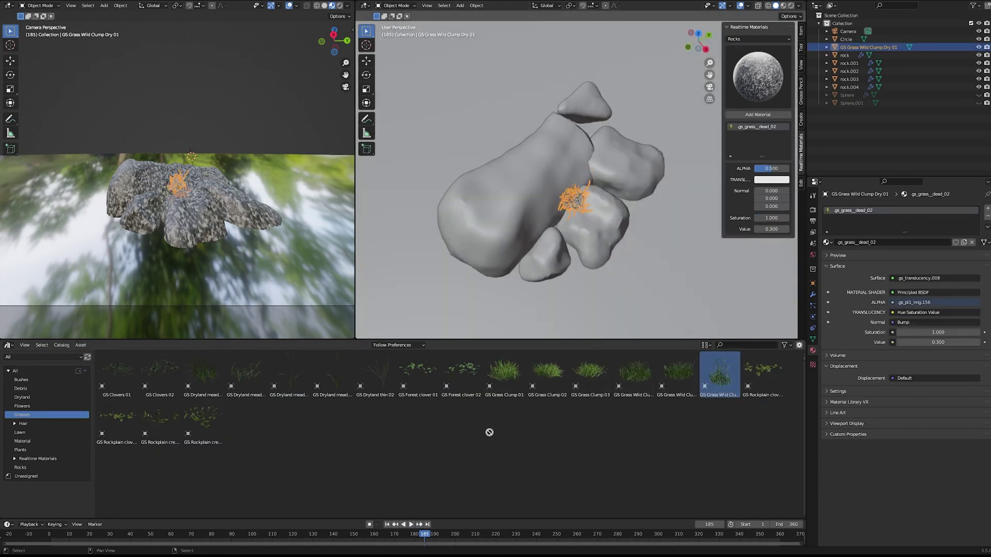
{"action": "left_click", "coordinate": [488, 422]}
{"action": "left_click", "coordinate": [266, 68]}
{"action": "left_click_drag", "start_coordinate": [719, 374], "coordinate": [593, 111]}
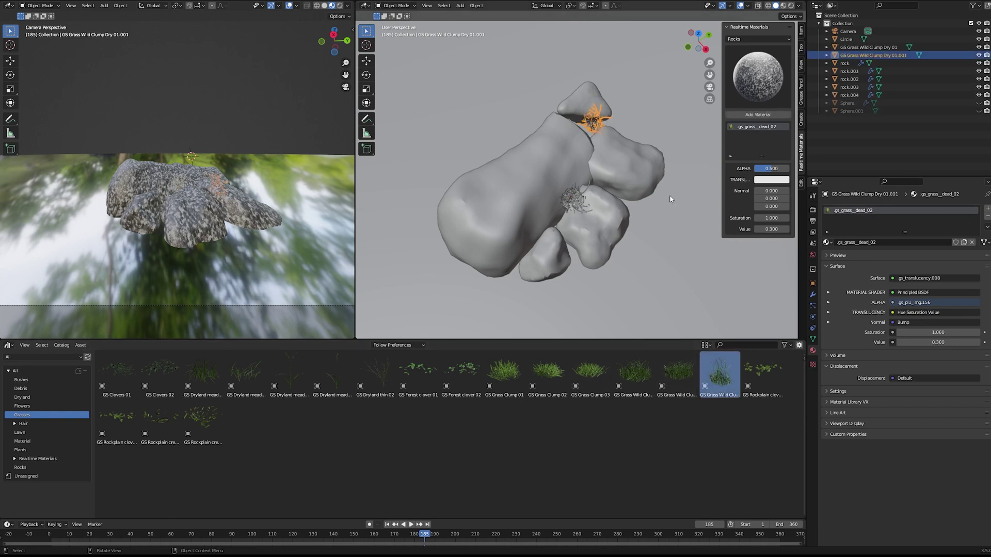
{"action": "middle_click_drag", "start_coordinate": [593, 111], "coordinate": [570, 194]}
{"action": "left_click_drag", "start_coordinate": [720, 374], "coordinate": [561, 201]}
Step: Scale up the dry grass clumps in the gaps beside the large rock
{"action": "key", "text": "s"}
{"action": "left_click", "coordinate": [614, 185]}
{"action": "left_click", "coordinate": [516, 180]}
{"action": "key", "text": "s"}
{"action": "left_click", "coordinate": [642, 143]}
Step: Enlarge and reposition the clumps beside the small rocks, and place another GS Grass Wild Clump Dry 01 asset in a gap
{"action": "key", "text": "s"}
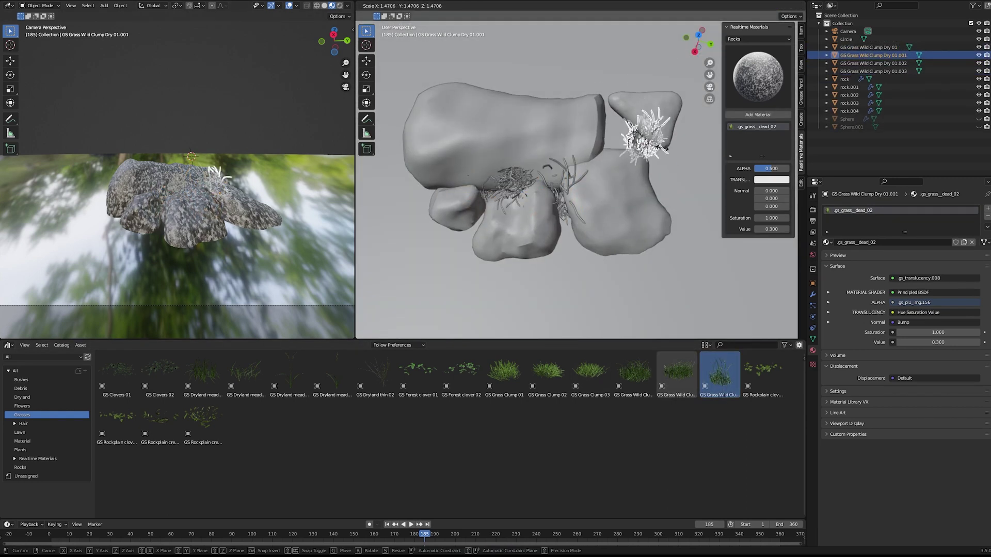
{"action": "key", "text": "g"}
{"action": "left_click", "coordinate": [658, 157]}
{"action": "key", "text": "s"}
{"action": "left_click", "coordinate": [666, 161]}
{"action": "left_click_drag", "start_coordinate": [720, 374], "coordinate": [568, 230]}
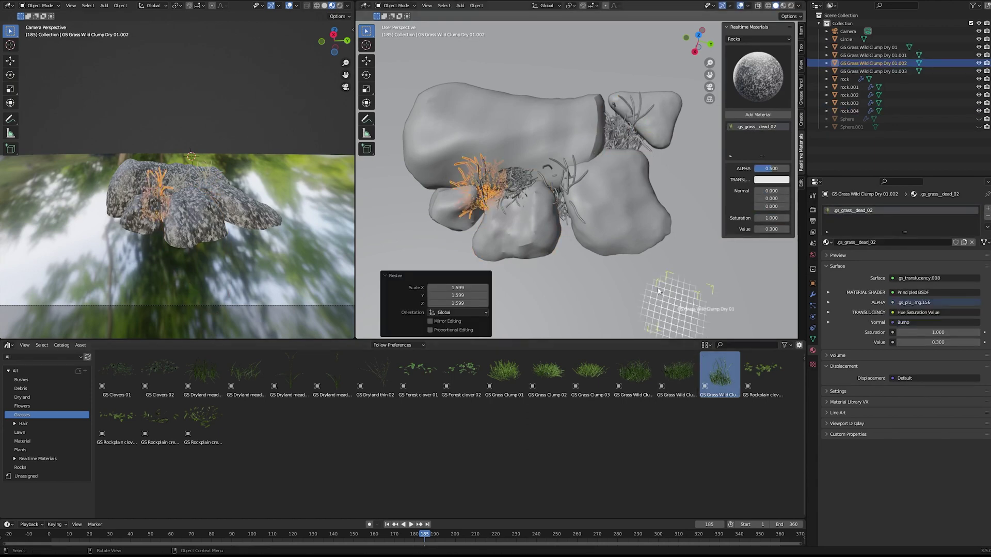
{"action": "left_click", "coordinate": [645, 292]}
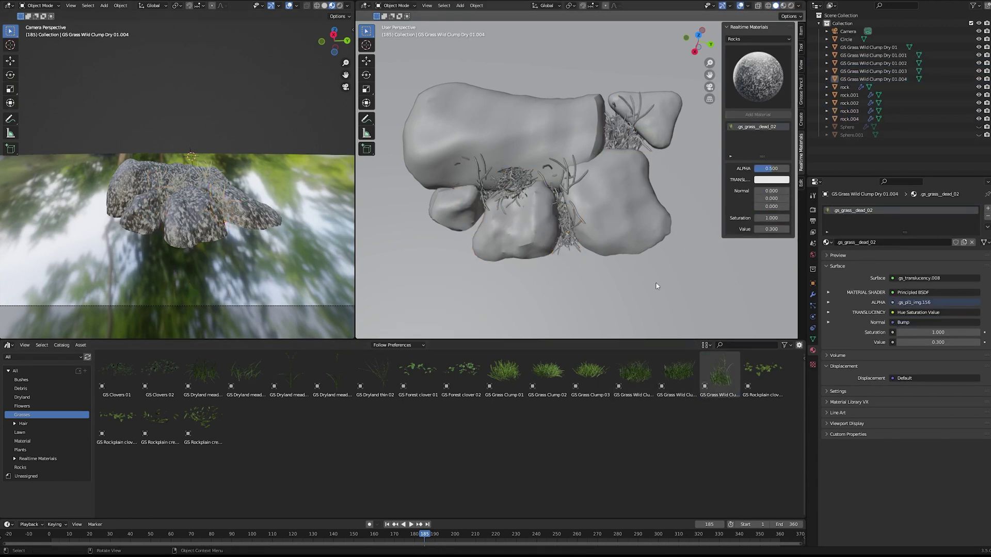
Step: Place the GS Conifer bush A 1 asset from the Bushes catalog on the middle of the rocks
{"action": "left_click", "coordinate": [23, 449]}
{"action": "left_click", "coordinate": [22, 380]}
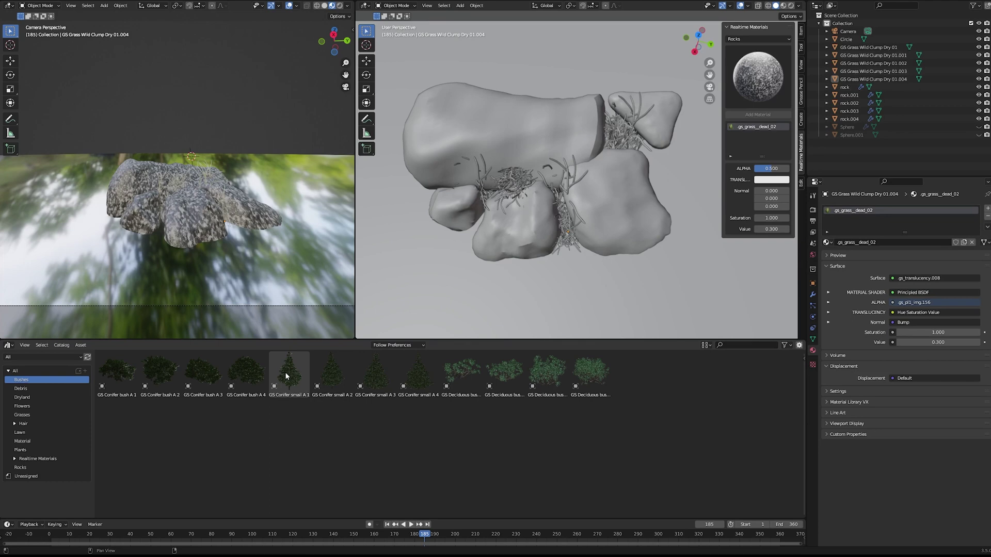
{"action": "left_click_drag", "start_coordinate": [123, 379], "coordinate": [548, 169]}
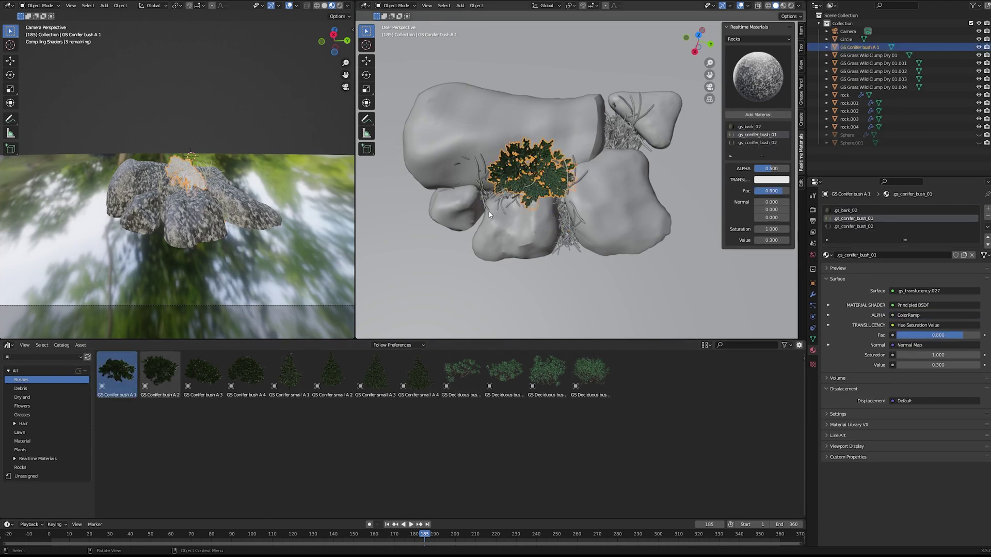
Step: Enlarge the conifer bush and raise it about 0.75 m along Z
{"action": "middle_click_drag", "start_coordinate": [567, 216], "coordinate": [660, 186]}
{"action": "key", "text": "s"}
{"action": "left_click", "coordinate": [638, 158]}
{"action": "key", "text": "g"}
{"action": "left_click", "coordinate": [593, 189]}
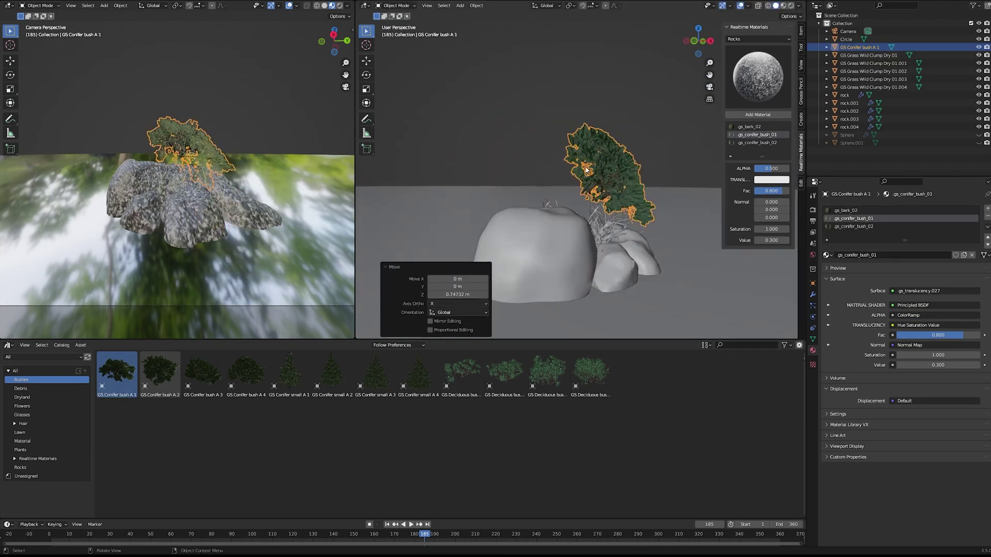
Step: Rotate the conifer bush upright and move it so its trunk sits among the rocks
{"action": "key", "text": "r"}
{"action": "left_click", "coordinate": [631, 201]}
{"action": "key", "text": "g"}
{"action": "left_click", "coordinate": [616, 205]}
{"action": "key", "text": "g"}
{"action": "middle_click_drag", "start_coordinate": [541, 210], "coordinate": [611, 227]}
{"action": "left_click", "coordinate": [593, 220]}
Step: Adjust the conifer bush's size and rotation further, and reposition it over the back rocks
{"action": "key", "text": "s"}
{"action": "left_click", "coordinate": [681, 219]}
{"action": "key", "text": "r"}
{"action": "left_click", "coordinate": [594, 195]}
{"action": "middle_click_drag", "start_coordinate": [594, 195], "coordinate": [659, 210]}
{"action": "key", "text": "g"}
{"action": "left_click", "coordinate": [671, 199]}
{"action": "left_click", "coordinate": [675, 149]}
{"action": "middle_click_drag", "start_coordinate": [674, 149], "coordinate": [630, 194]}
Step: Try a GS Conifer small A 1 tree on the rocks, repositioning it and enlarging it by a factor of 1.367
{"action": "left_click", "coordinate": [299, 383]}
{"action": "left_click_drag", "start_coordinate": [542, 256], "coordinate": [503, 289]}
{"action": "middle_click_drag", "start_coordinate": [532, 240], "coordinate": [544, 224]}
{"action": "key", "text": "s"}
{"action": "left_click", "coordinate": [579, 221]}
{"action": "key", "text": "g"}
{"action": "left_click", "coordinate": [636, 227]}
{"action": "key", "text": "g"}
{"action": "mouse_move", "coordinate": [636, 228]}
{"action": "middle_mouse_down"}
{"action": "mouse_move", "coordinate": [632, 192]}
{"action": "mouse_move", "coordinate": [626, 212]}
{"action": "middle_mouse_up"}
{"action": "left_click", "coordinate": [629, 205]}
{"action": "key", "text": "s"}
{"action": "left_click", "coordinate": [659, 200]}
Step: Delete the small conifer tree from the rocks
{"action": "scroll", "coordinate": [263, 163], "scroll_direction": "down", "scroll_amount": 3}
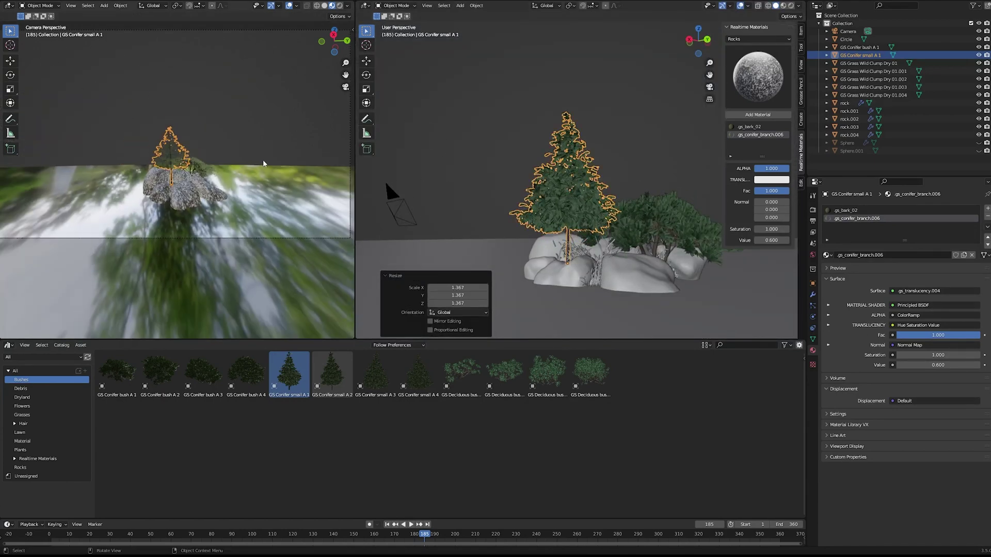
{"action": "middle_click_drag", "start_coordinate": [263, 163], "coordinate": [265, 197], "text": "shift"}
{"action": "key", "text": "Delete"}
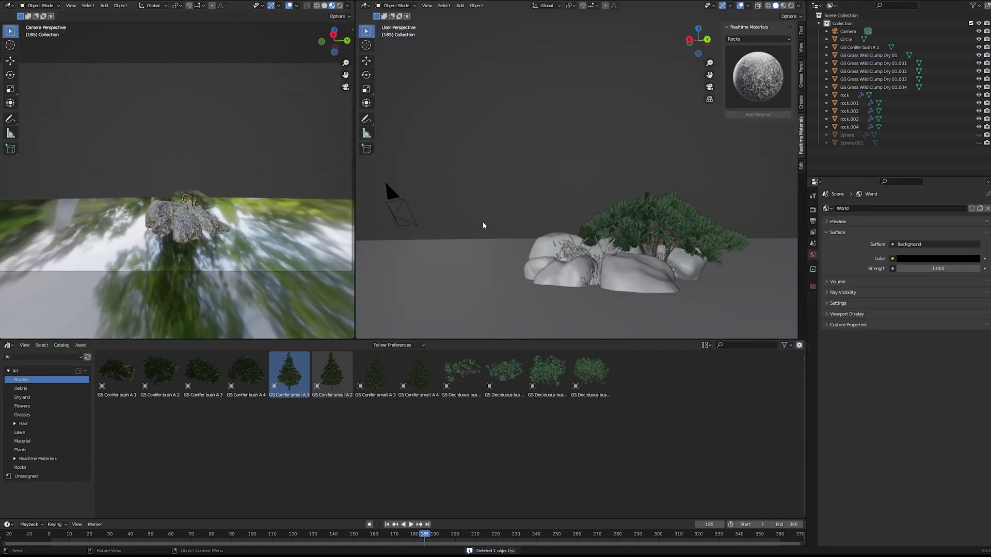
Step: Resize the conifer bush and move it to stand over the rocks in the camera view
{"action": "left_click", "coordinate": [642, 217]}
{"action": "key", "text": "s"}
{"action": "left_click", "coordinate": [676, 204]}
{"action": "middle_click_drag", "start_coordinate": [666, 203], "coordinate": [715, 205]}
{"action": "key", "text": "g"}
{"action": "left_click", "coordinate": [495, 170]}
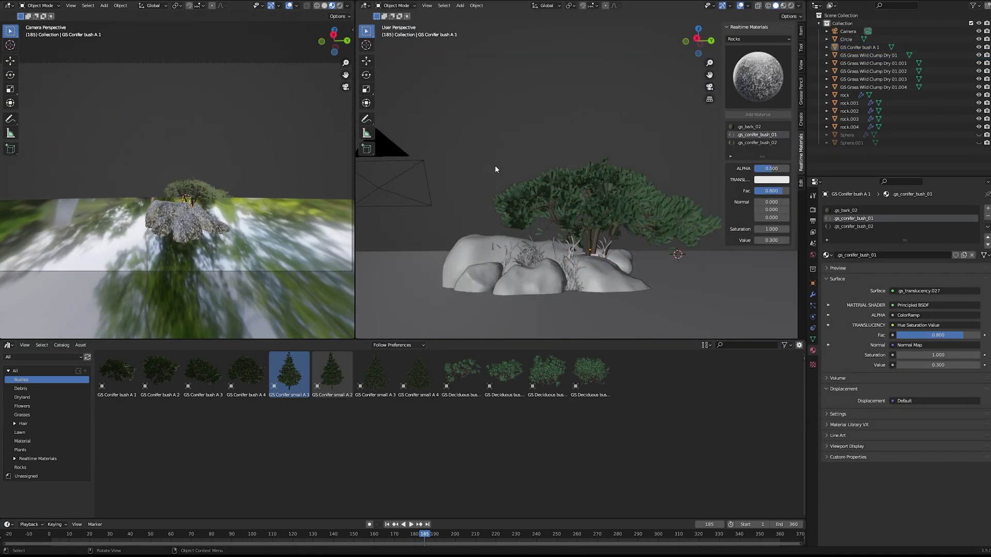
{"action": "scroll", "coordinate": [234, 211], "scroll_direction": "down", "scroll_amount": 1}
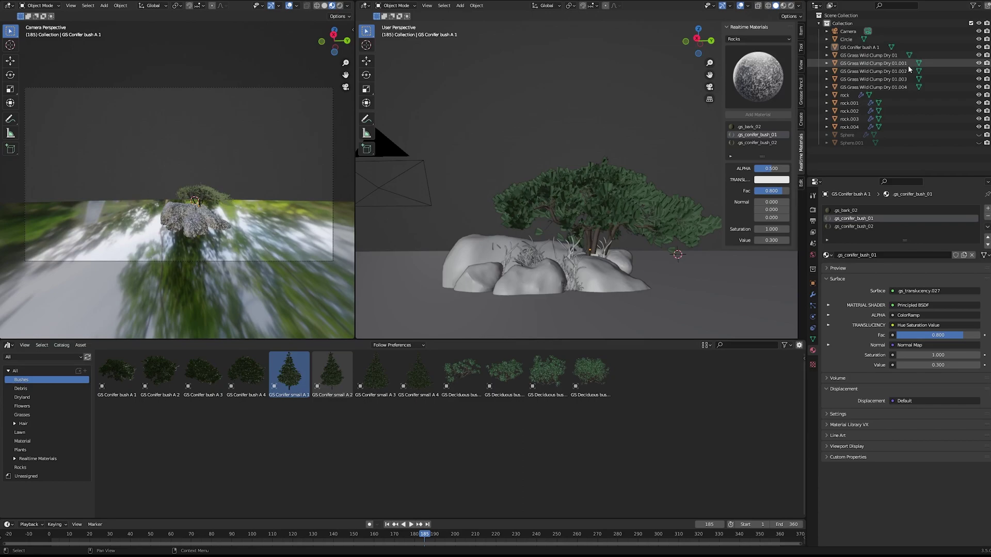
Step: Group the conifer bush, grass clumps and all five rocks in a new collection named Island, and collapse it
{"action": "left_click", "coordinate": [859, 127]}
{"action": "left_click", "coordinate": [854, 47], "text": "shift"}
{"action": "right_click", "coordinate": [884, 165]}
{"action": "left_click", "coordinate": [884, 166]}
{"action": "left_click_drag", "start_coordinate": [862, 72], "coordinate": [847, 154]}
{"action": "double_click", "coordinate": [843, 63]}
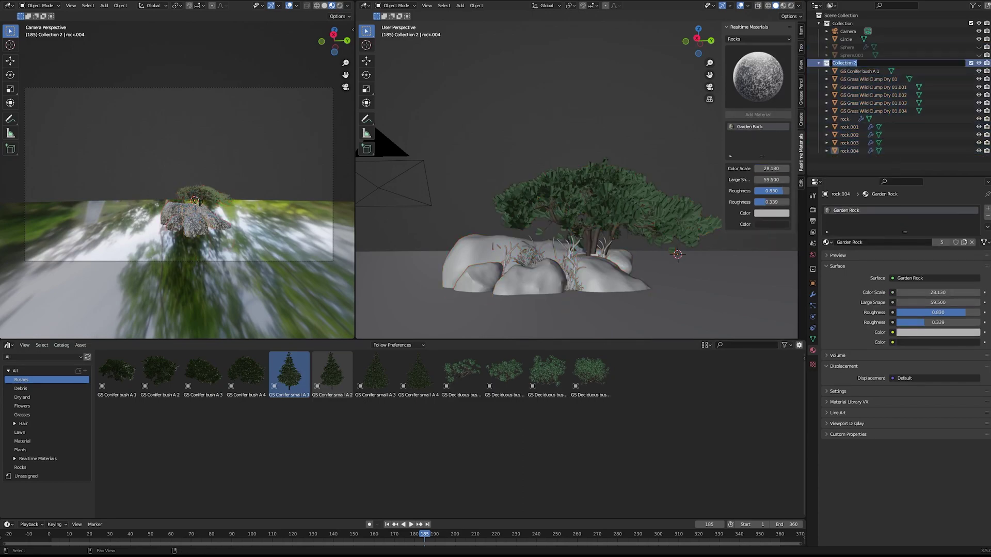
{"action": "type", "text": "Island"}
{"action": "key", "text": "Return"}
{"action": "left_click", "coordinate": [819, 63]}
{"action": "left_click", "coordinate": [830, 88]}
Step: Unhide Sphere and Sphere.001, and preview the camera view in rendered shading in a wider viewport
{"action": "left_click_drag", "start_coordinate": [978, 48], "coordinate": [978, 55]}
{"action": "left_click", "coordinate": [339, 5]}
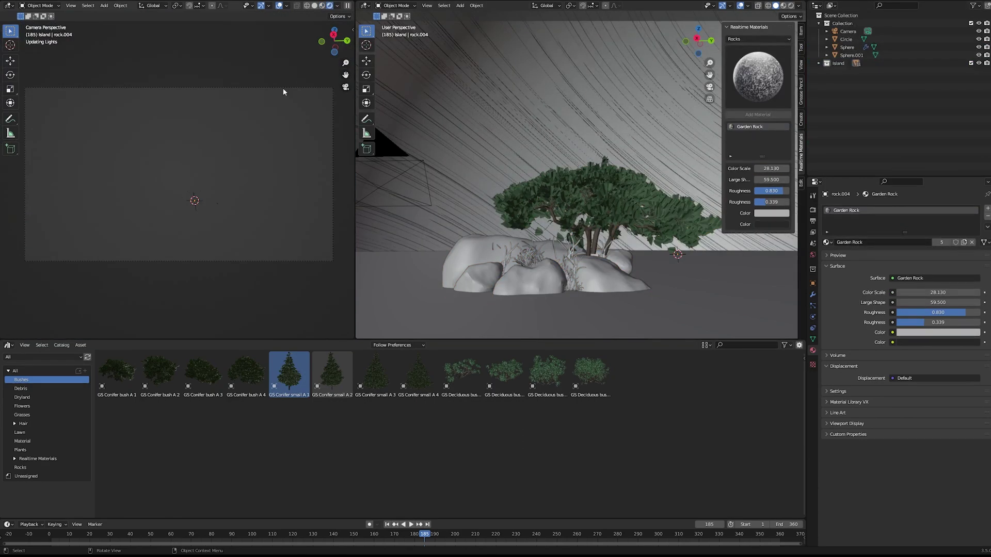
{"action": "left_click_drag", "start_coordinate": [355, 119], "coordinate": [586, 140]}
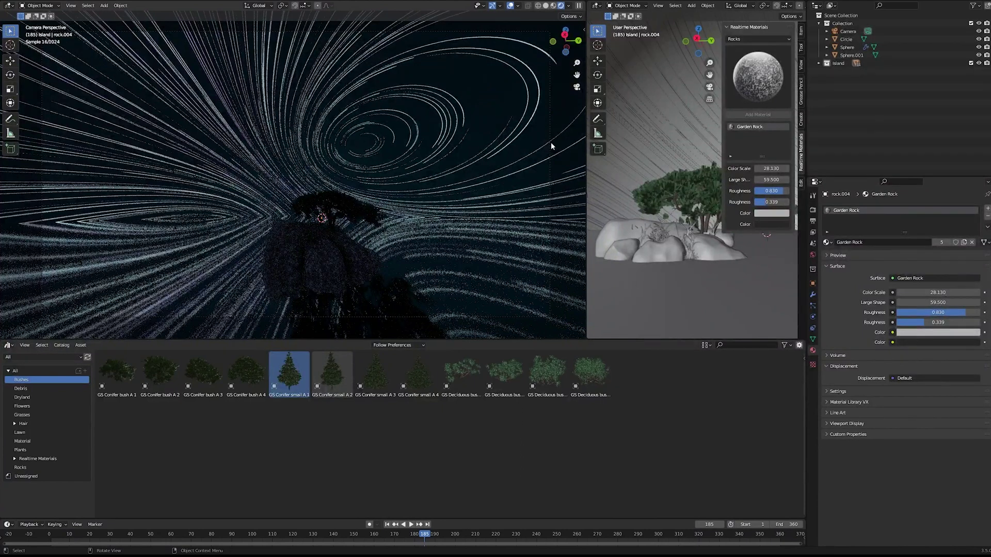